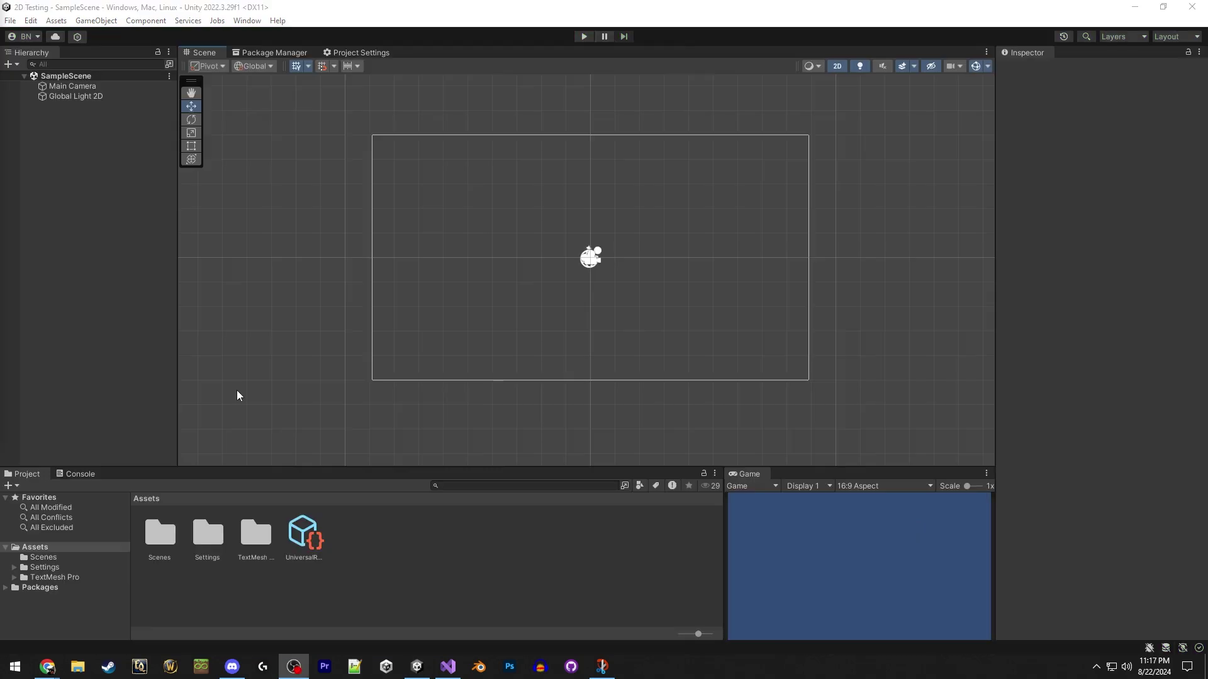
Create a Square sprite, stretch it to Y scale 10 and place it as the left wall.
right_click(94, 201)
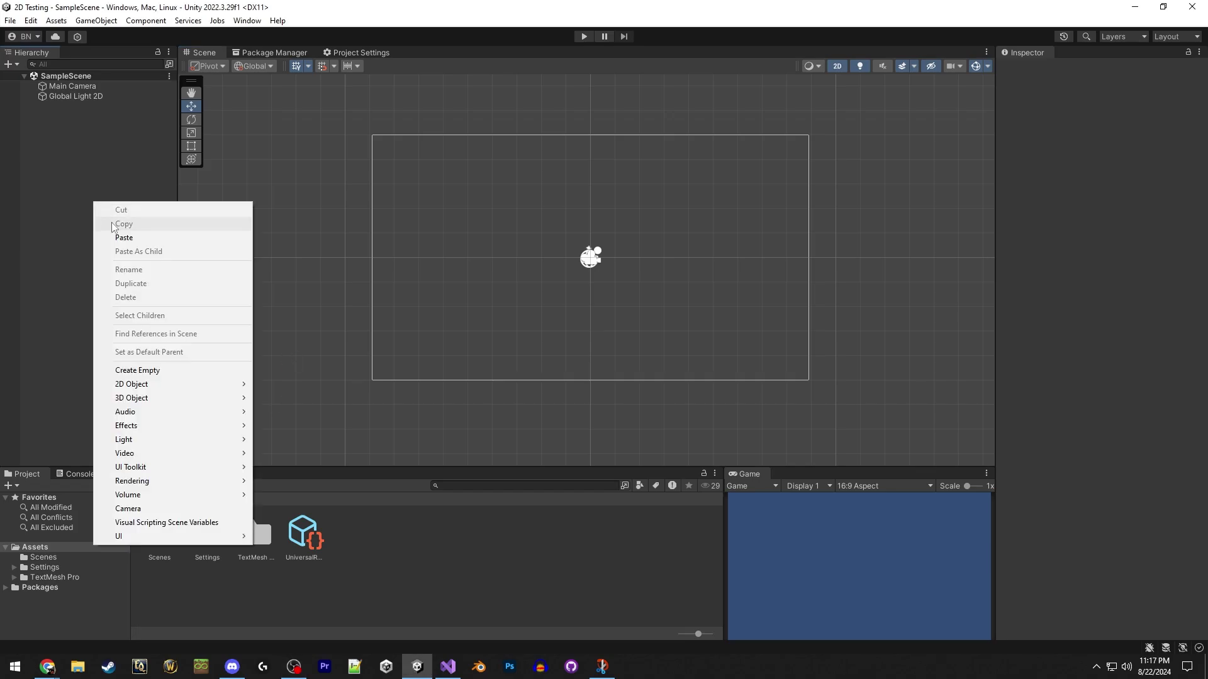
mouse_move(230, 385)
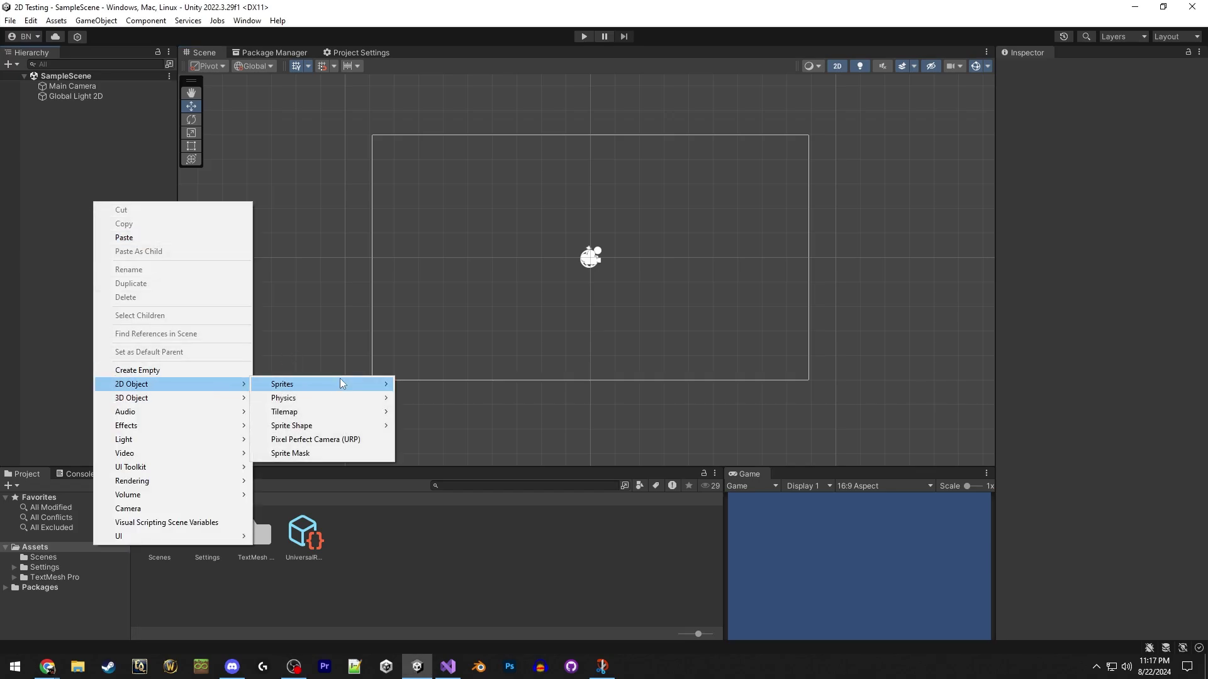
mouse_move(340, 383)
click(444, 466)
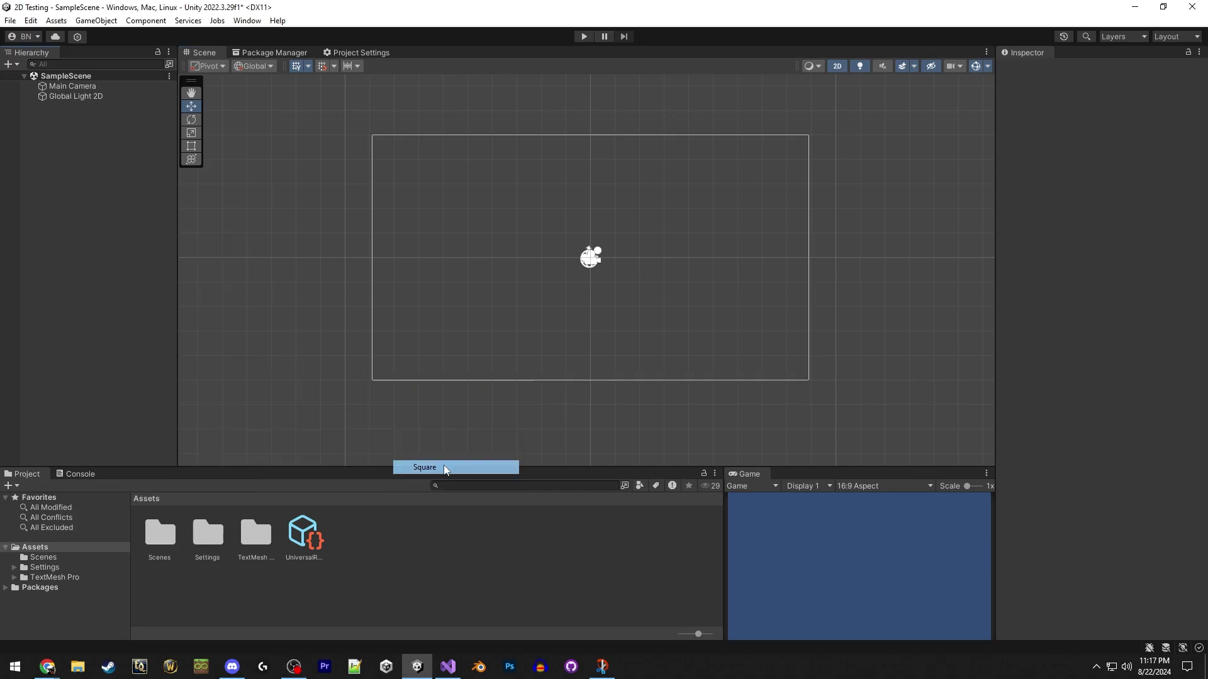
click(96, 225)
click(580, 283)
double_click(1148, 142)
text(10)
drag(590, 259, 597, 382)
Duplicate the bar into a right wall and a floor.
key(ctrl+d)
key(ctrl+d)
drag(593, 333, 526, 338)
key(ctrl+d)
Make a thin divider post and duplicate it into eight posts spaced along the floor.
key(r)
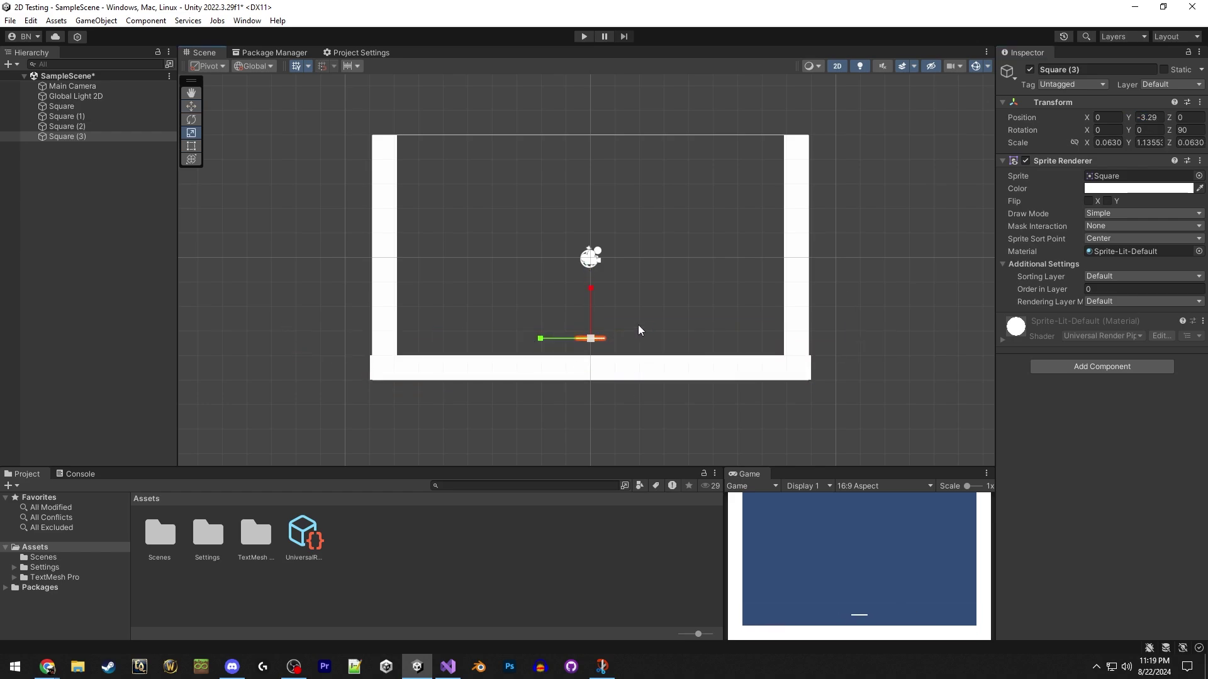
text(0)
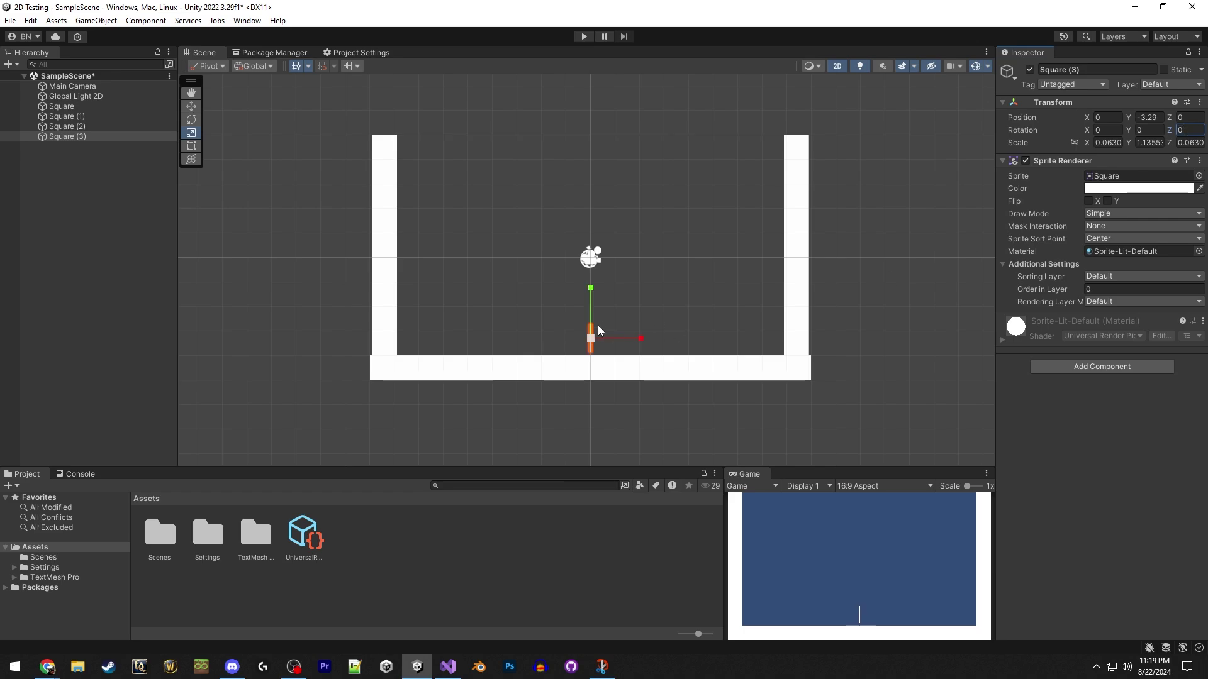
text(w)
drag(600, 337, 631, 342)
click(1160, 120)
click(1110, 119)
text(0.75)
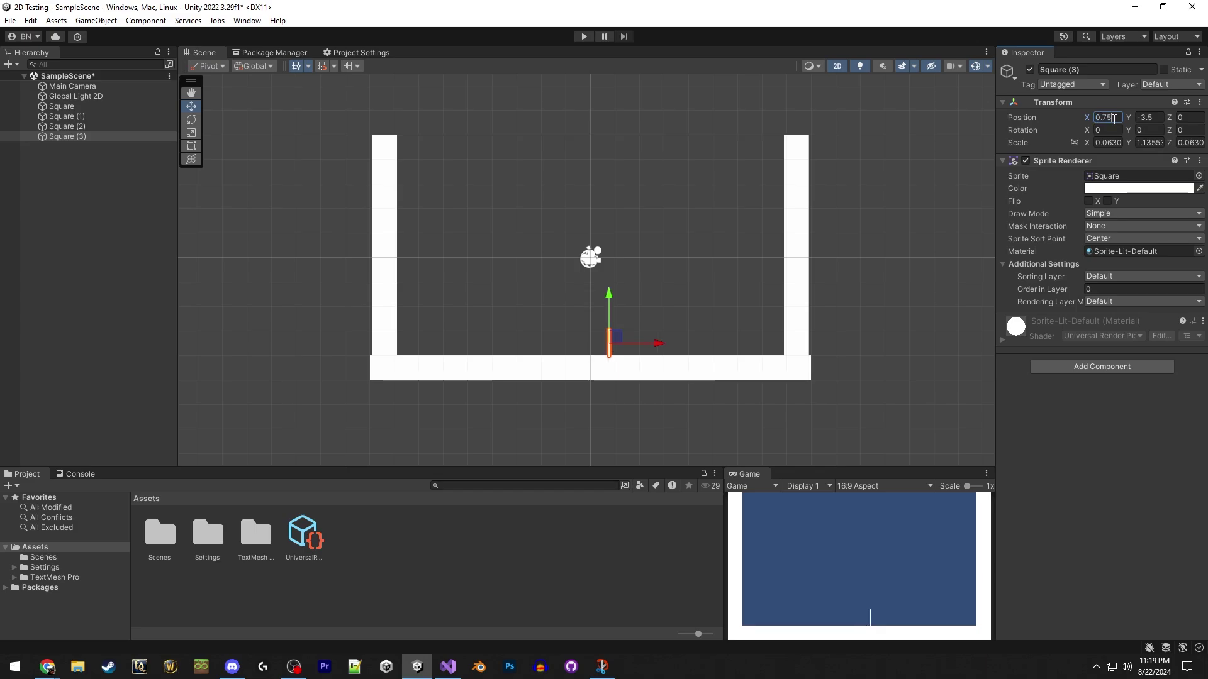
text(-1.25)
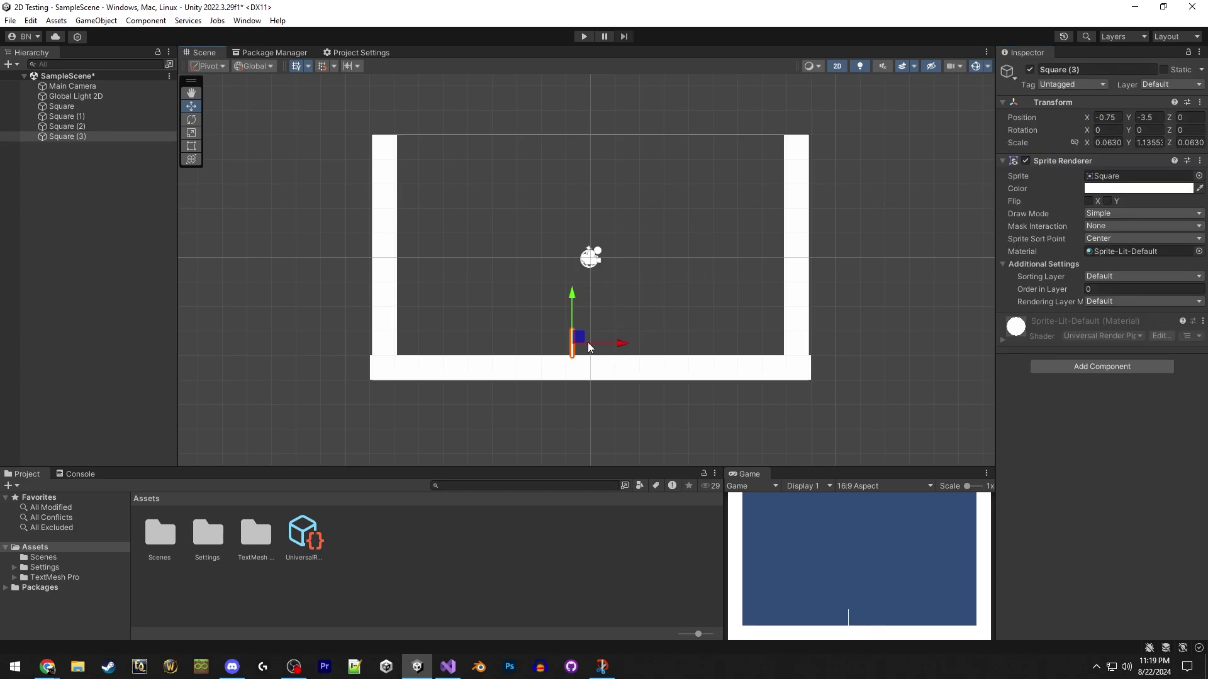
key(ctrl+d)
key(ctrl+d)
key(ctrl+d)
key(ctrl+d)
drag(695, 343, 737, 339)
key(ctrl+d)
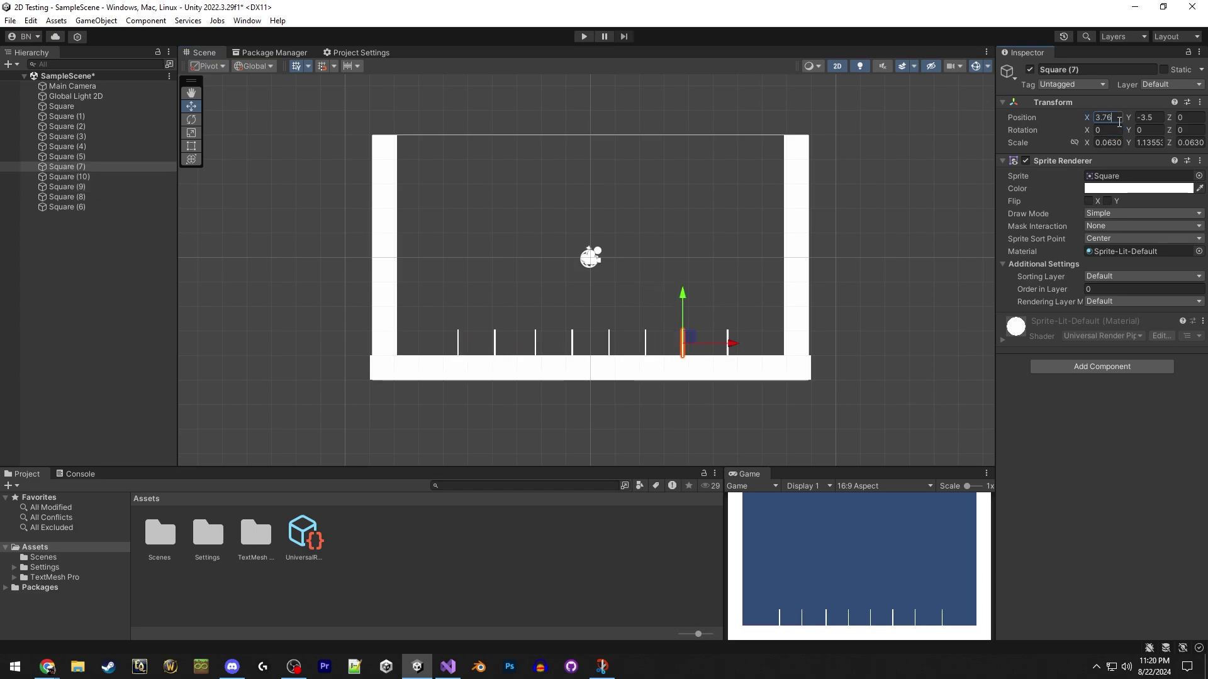
text(-3.75)
Select all the square pieces and colour them beige.
click(458, 343)
click(727, 343)
drag(352, 119, 830, 403)
click(1139, 188)
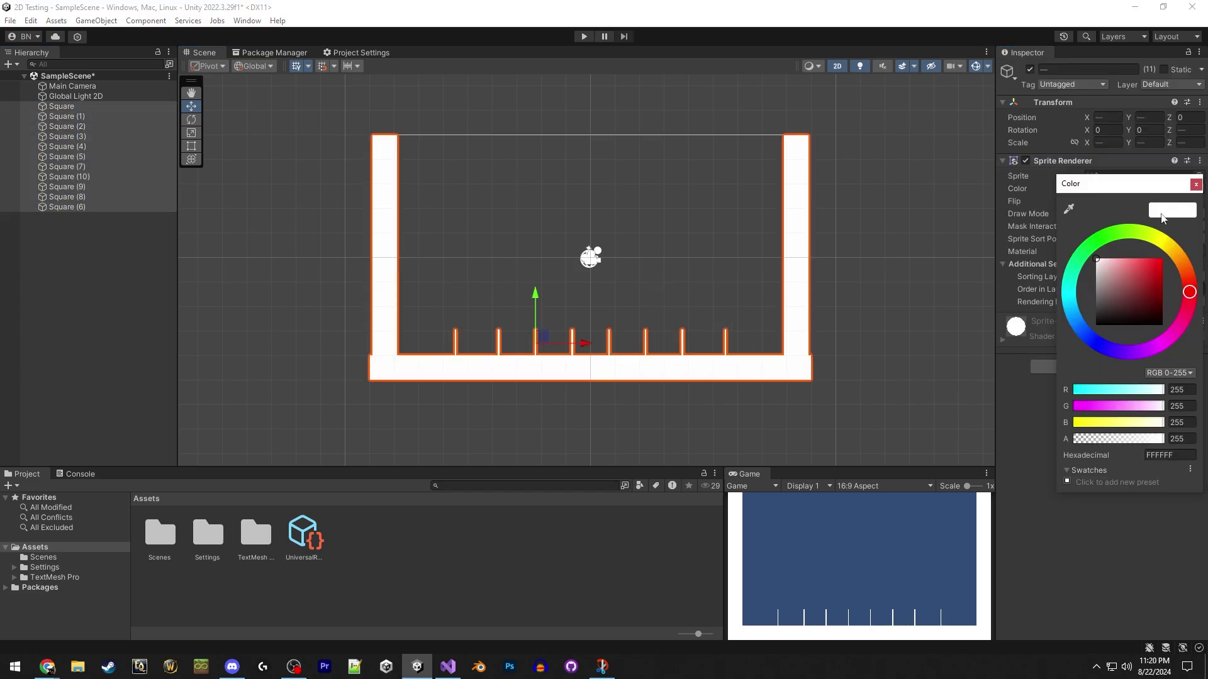
drag(1170, 247, 1173, 251)
click(89, 266)
Create a Triangle sprite rotated 90° and place it on the right wall.
right_click(86, 258)
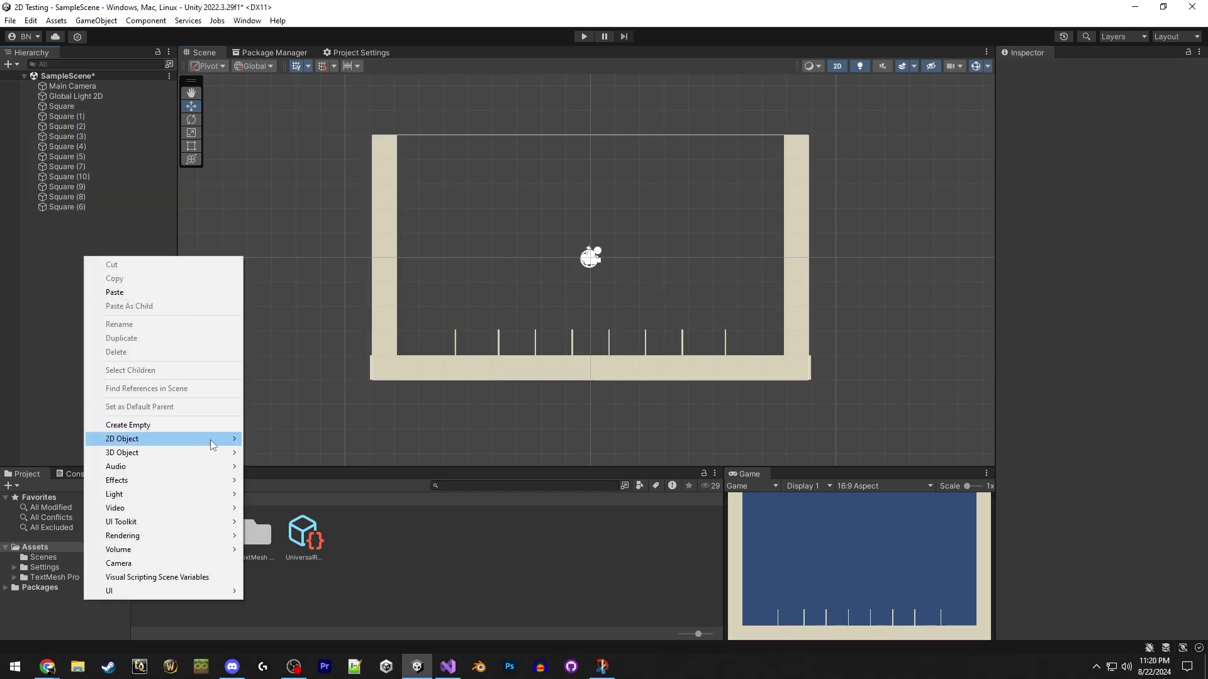
mouse_move(224, 451)
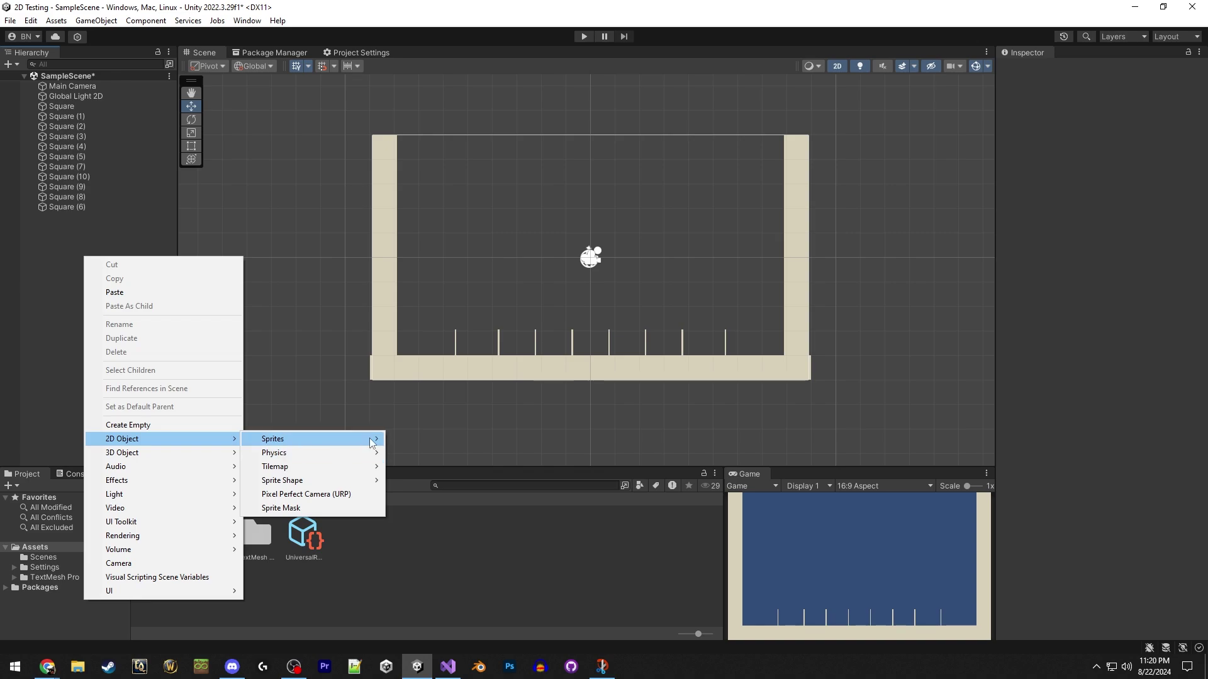
mouse_move(373, 444)
click(415, 536)
click(107, 282)
click(141, 210)
click(131, 217)
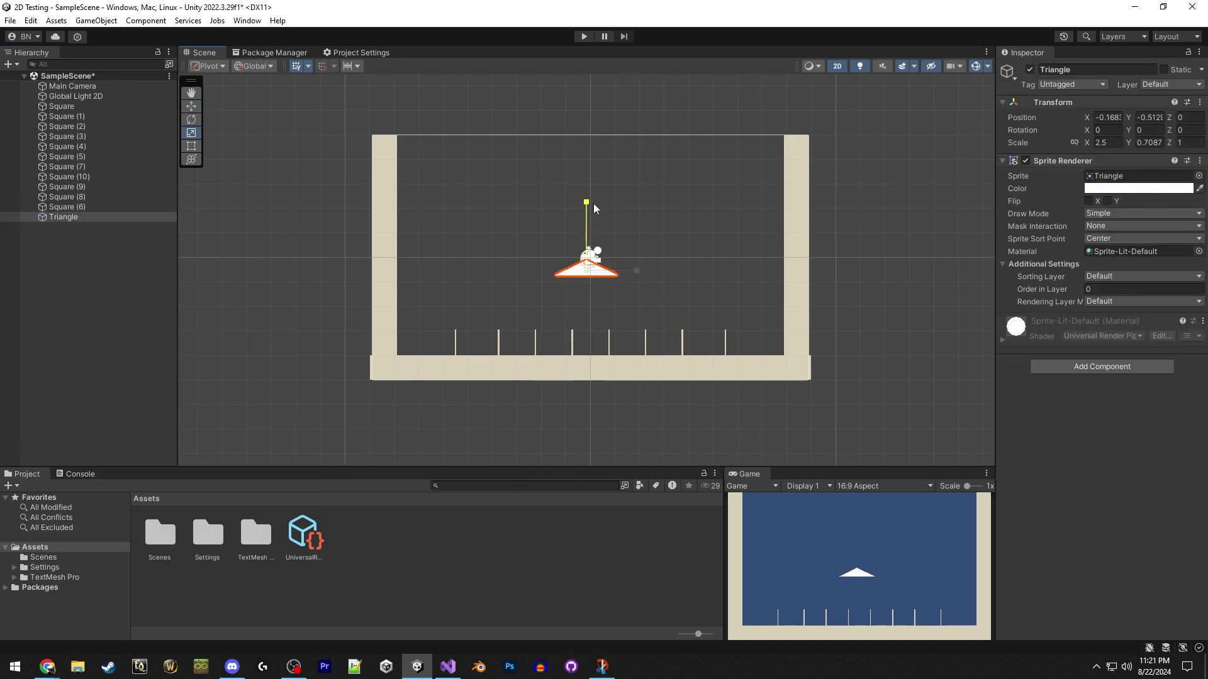
click(1189, 130)
text(90)
drag(433, 274, 779, 158)
Make three right-wall triangles and mirror copies to the left wall at X -7.73, rotation -90.
key(ctrl+d)
key(ctrl+d)
shift+click(63, 217)
key(ctrl+d)
click(1107, 117)
text(-7.73)
click(1189, 130)
text(-90)
Colour all six triangles the darker tan B3A993.
shift+click(64, 217)
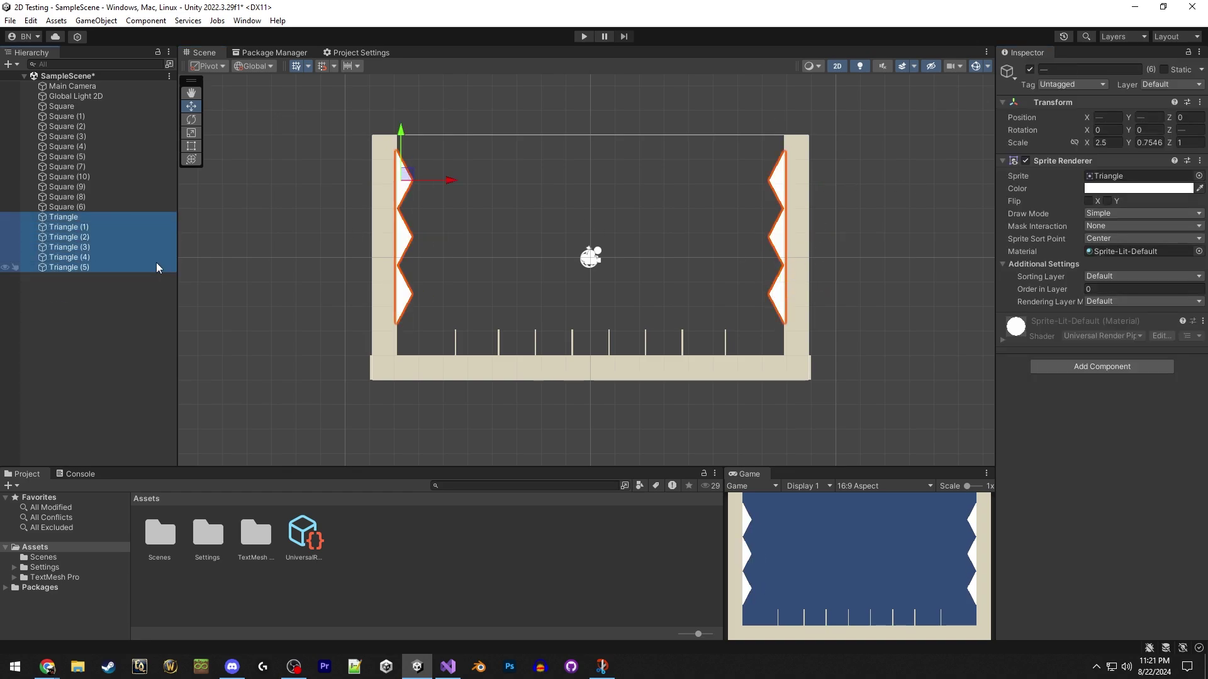
click(1138, 188)
click(1108, 274)
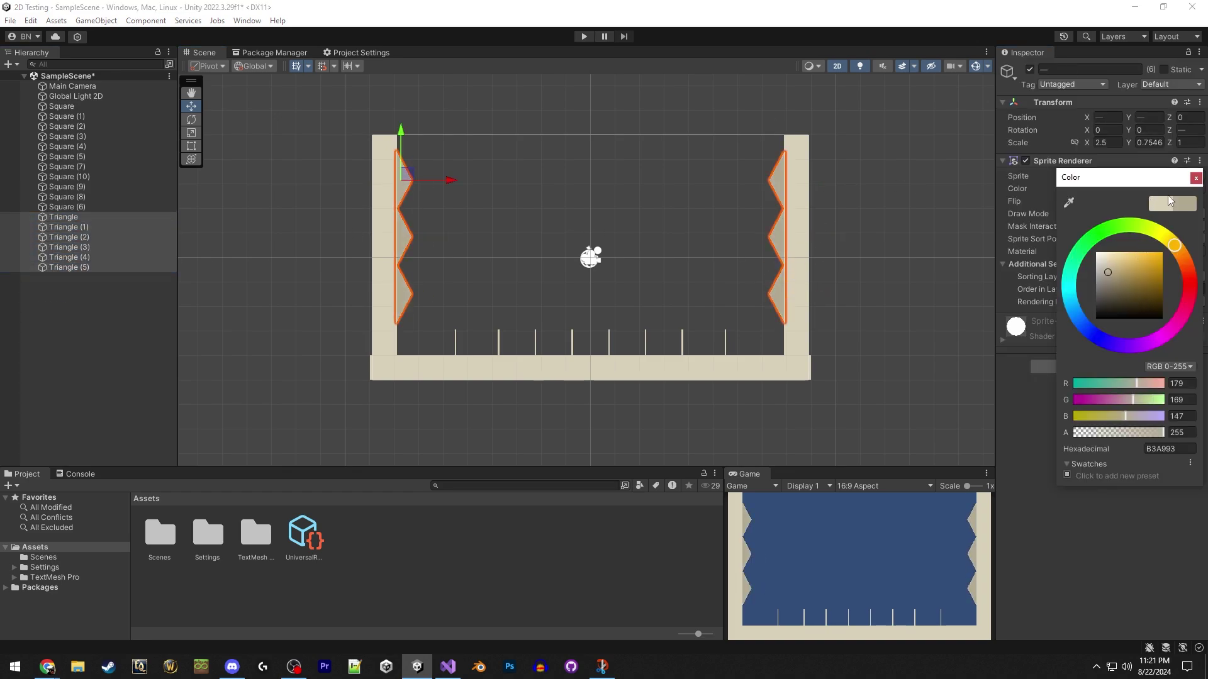
click(1195, 180)
click(908, 262)
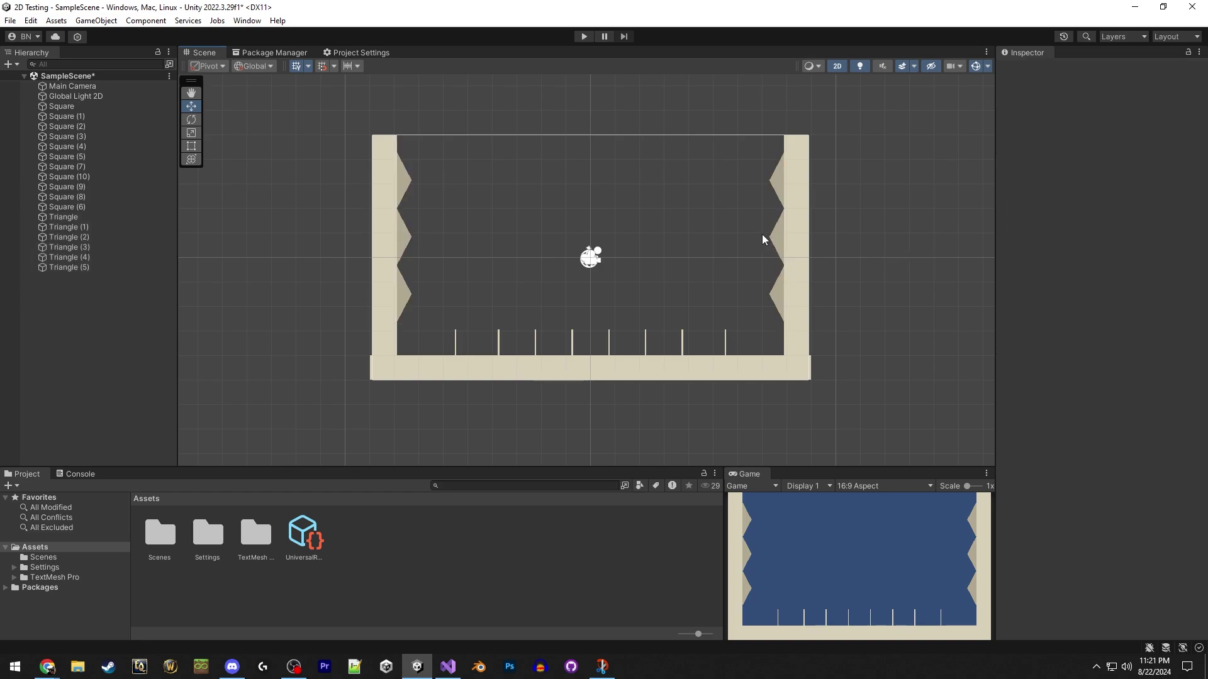
Create a Circle sprite and shrink it to about 0.46 scale.
right_click(88, 310)
mouse_move(220, 497)
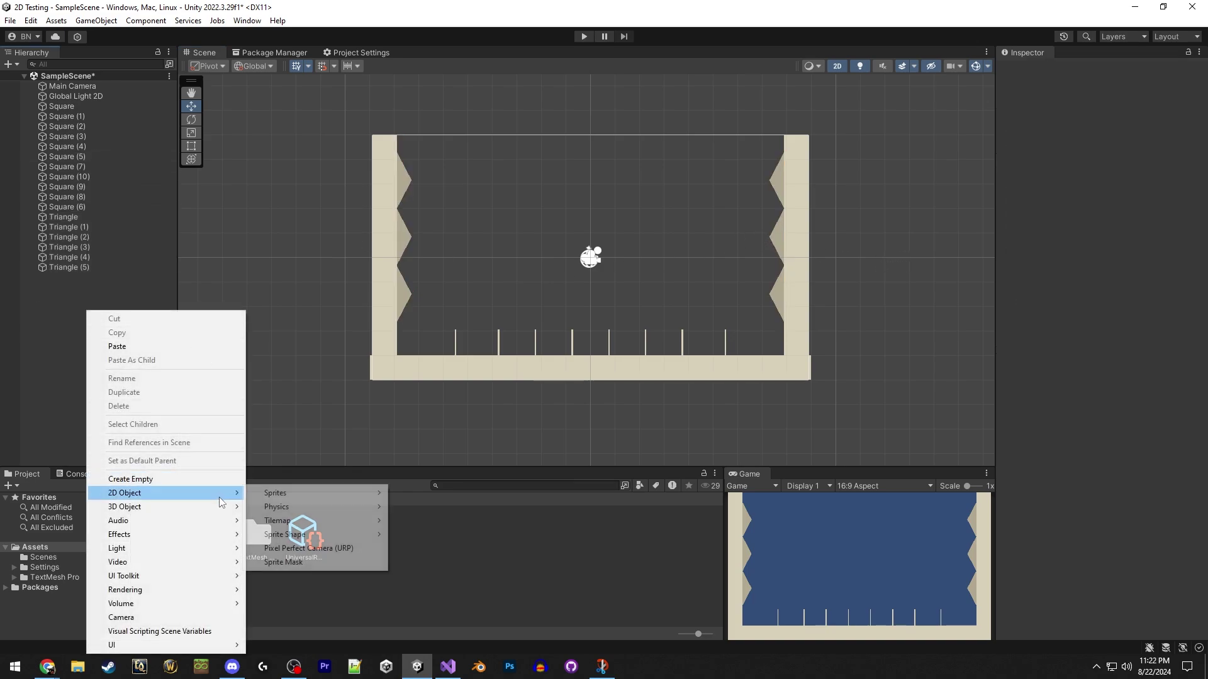
mouse_move(310, 493)
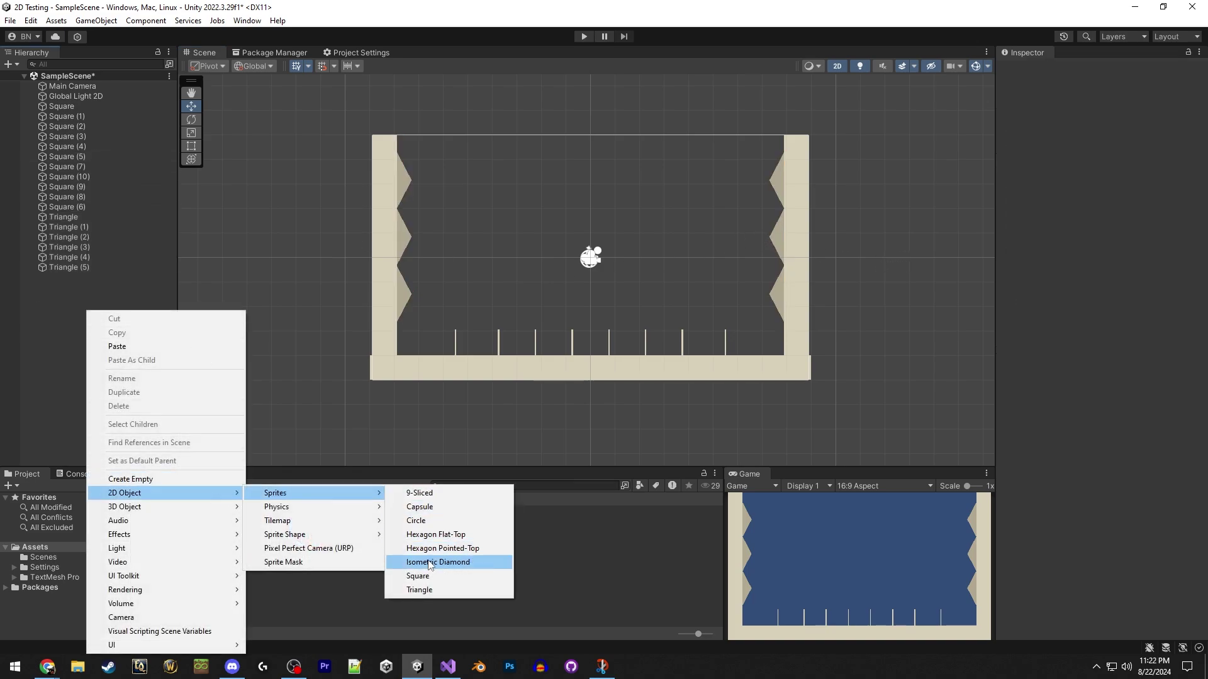
click(439, 518)
click(121, 340)
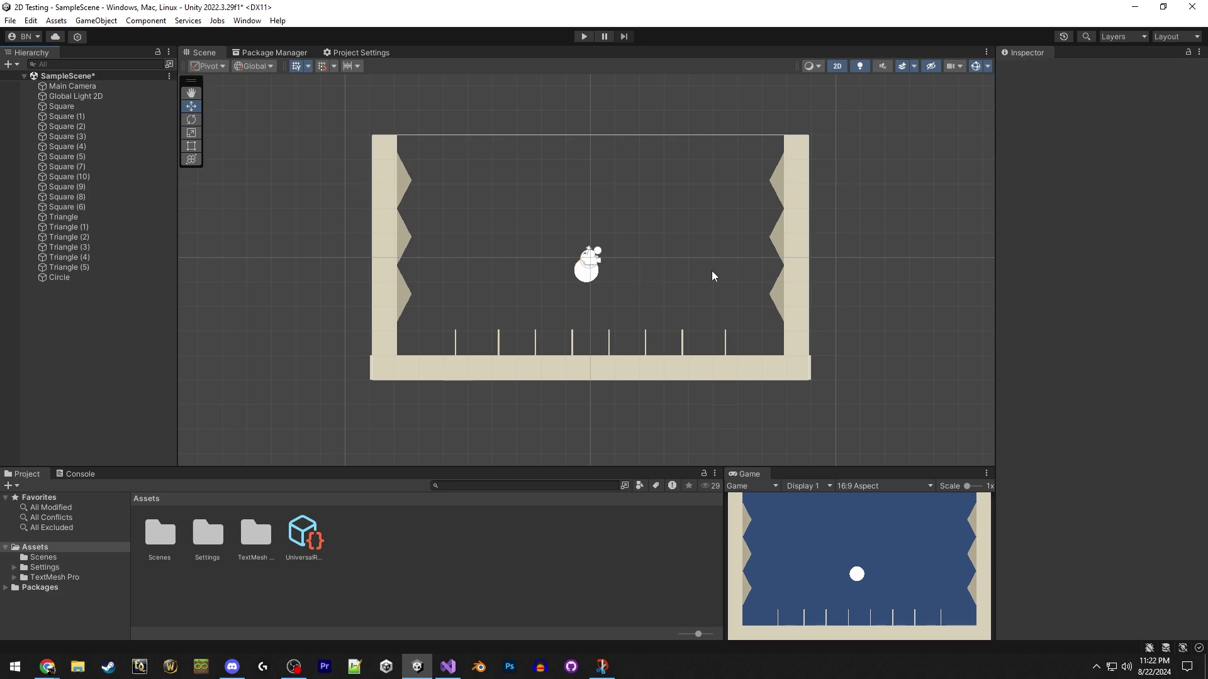
click(585, 278)
key(r)
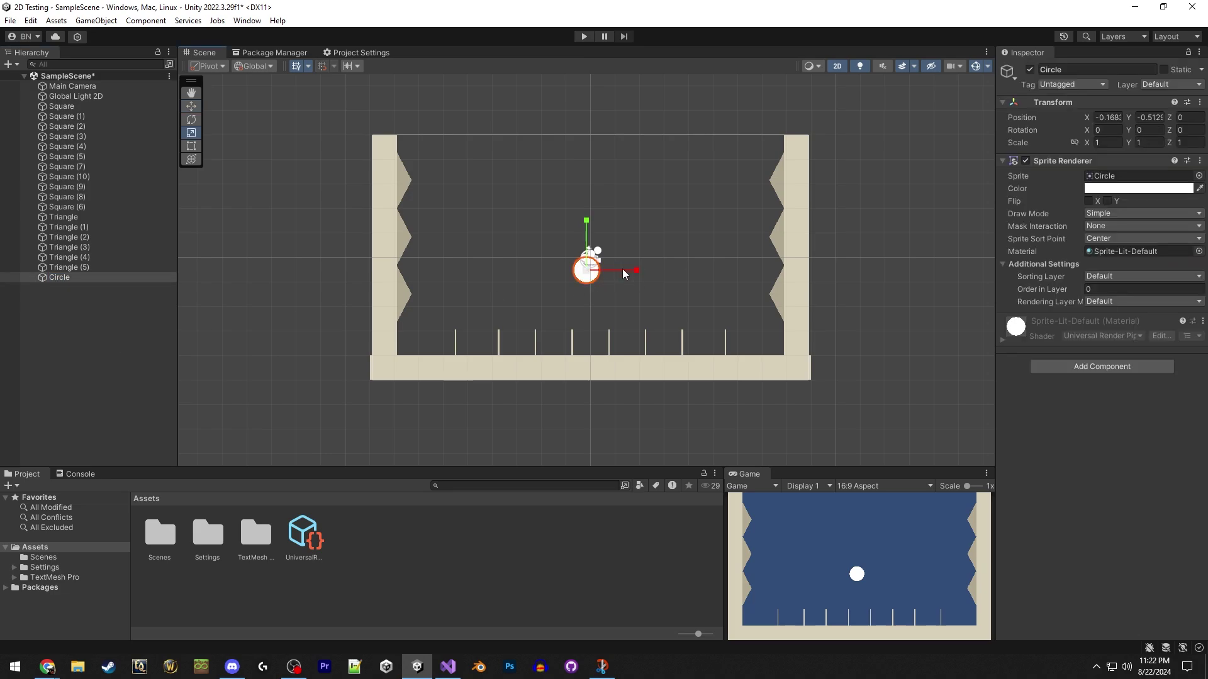
drag(588, 275, 598, 139)
key(w)
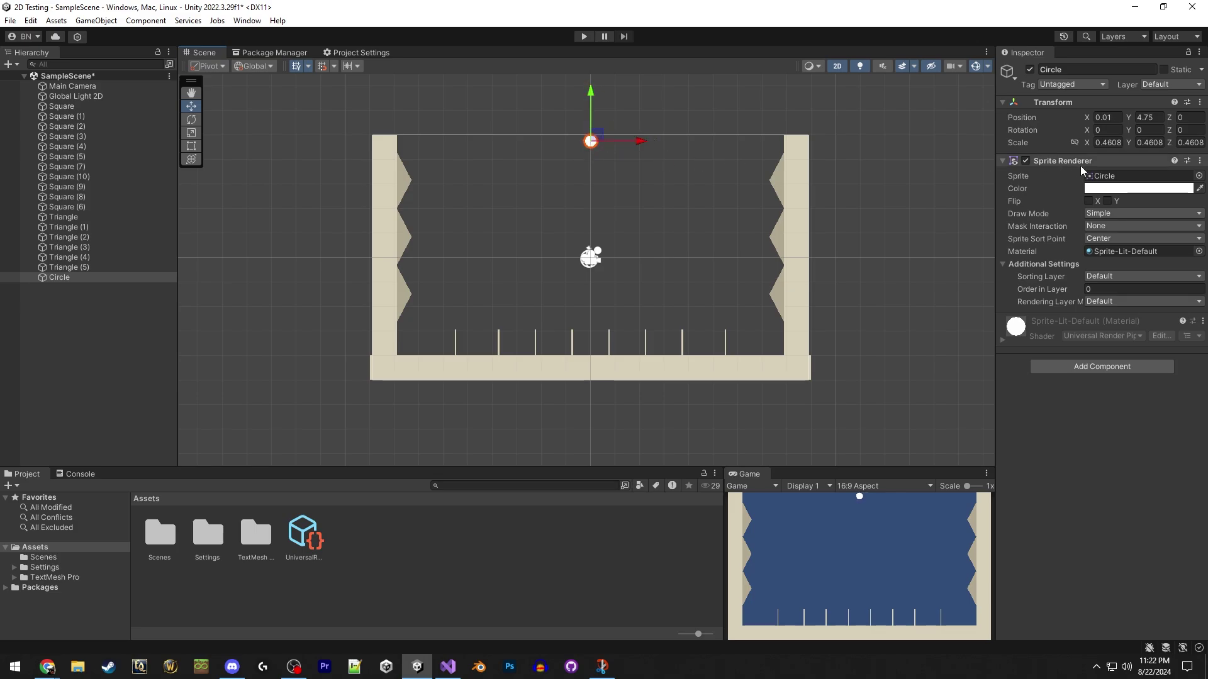
Colour the circle pure red (FF0000).
click(1149, 189)
drag(1148, 261, 1168, 252)
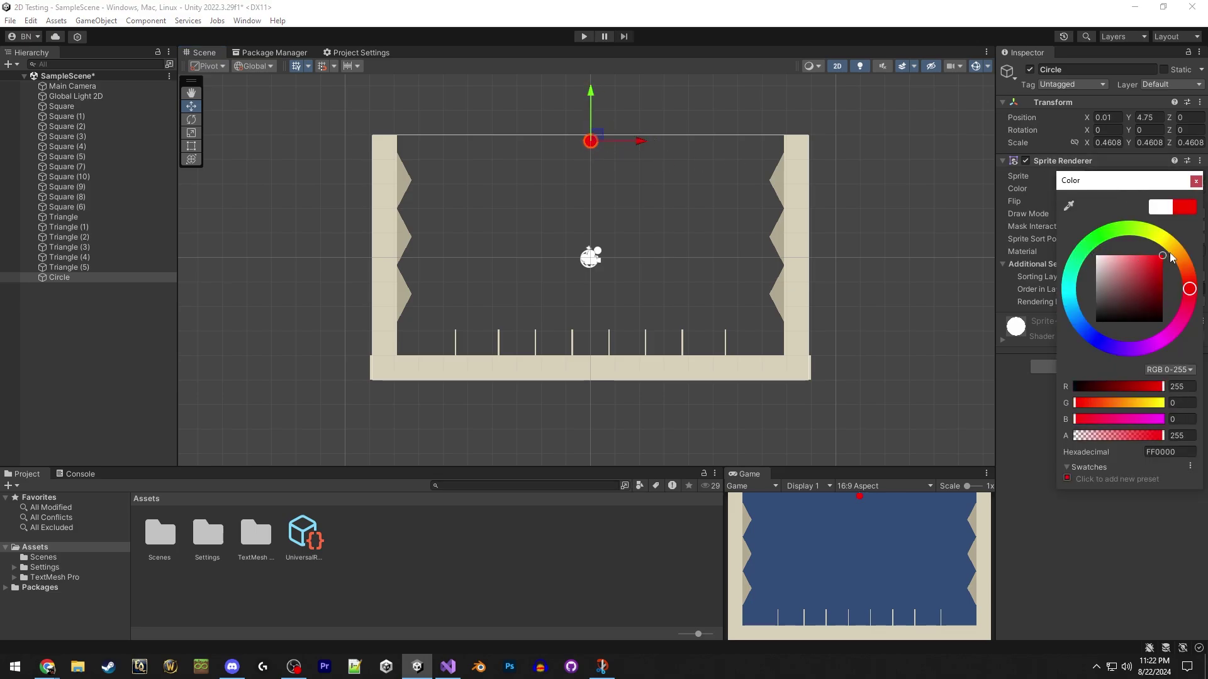
click(1194, 184)
click(674, 179)
Add a second Circle sprite to the scene.
right_click(71, 336)
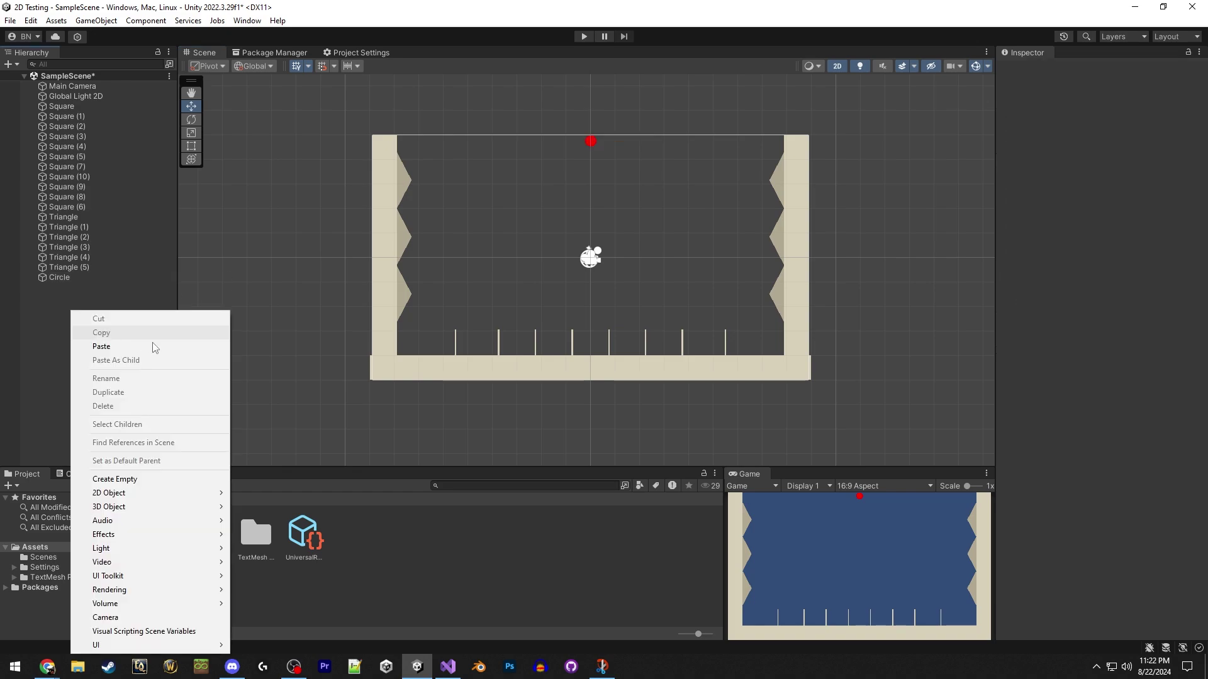
mouse_move(212, 494)
mouse_move(289, 495)
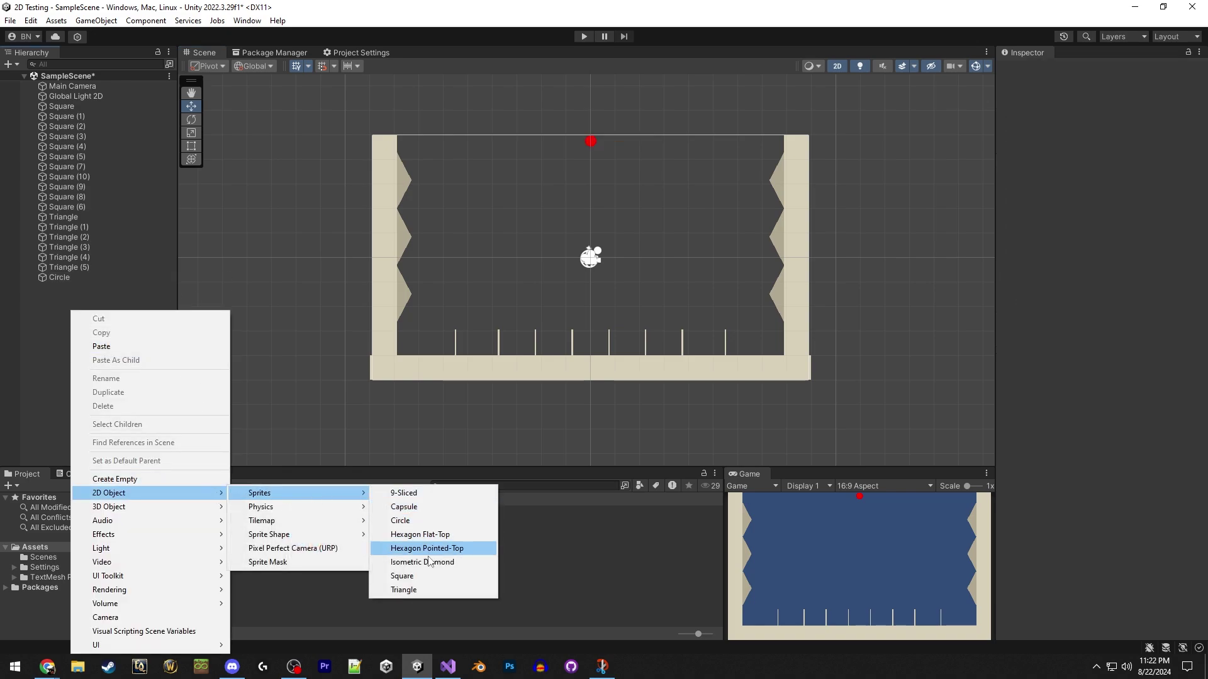
click(417, 521)
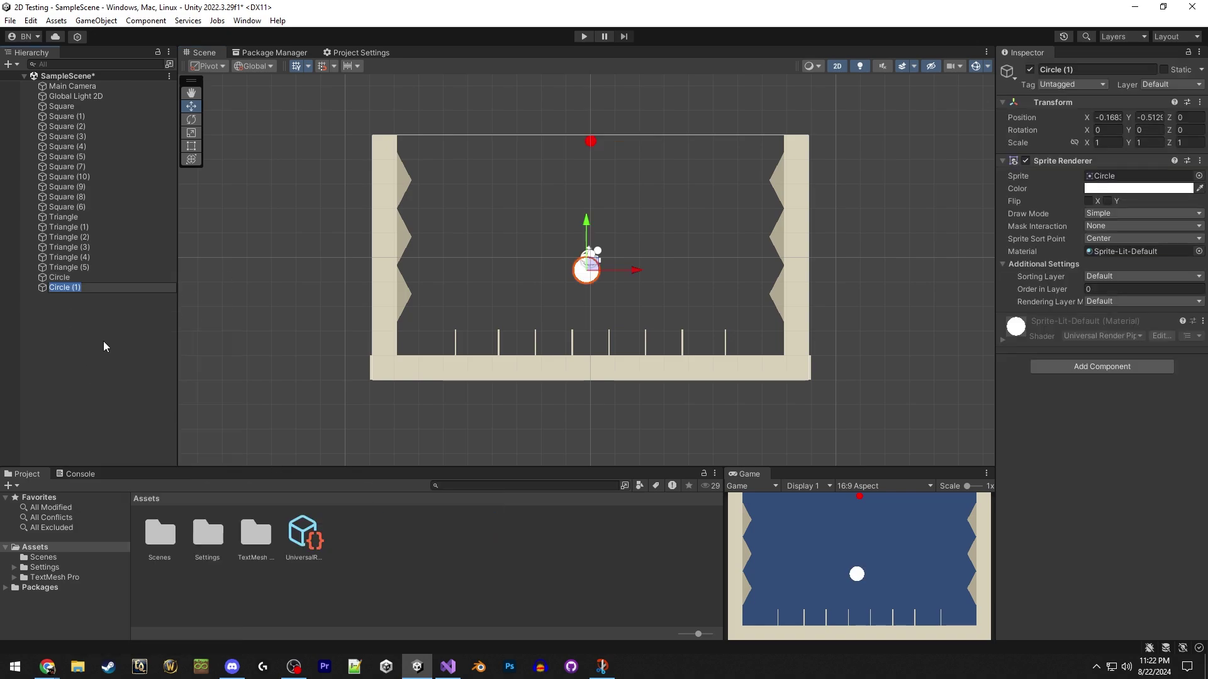
click(104, 347)
Rename the red circle to 'Ball', correcting a typo.
click(75, 287)
click(77, 277)
key(F2)
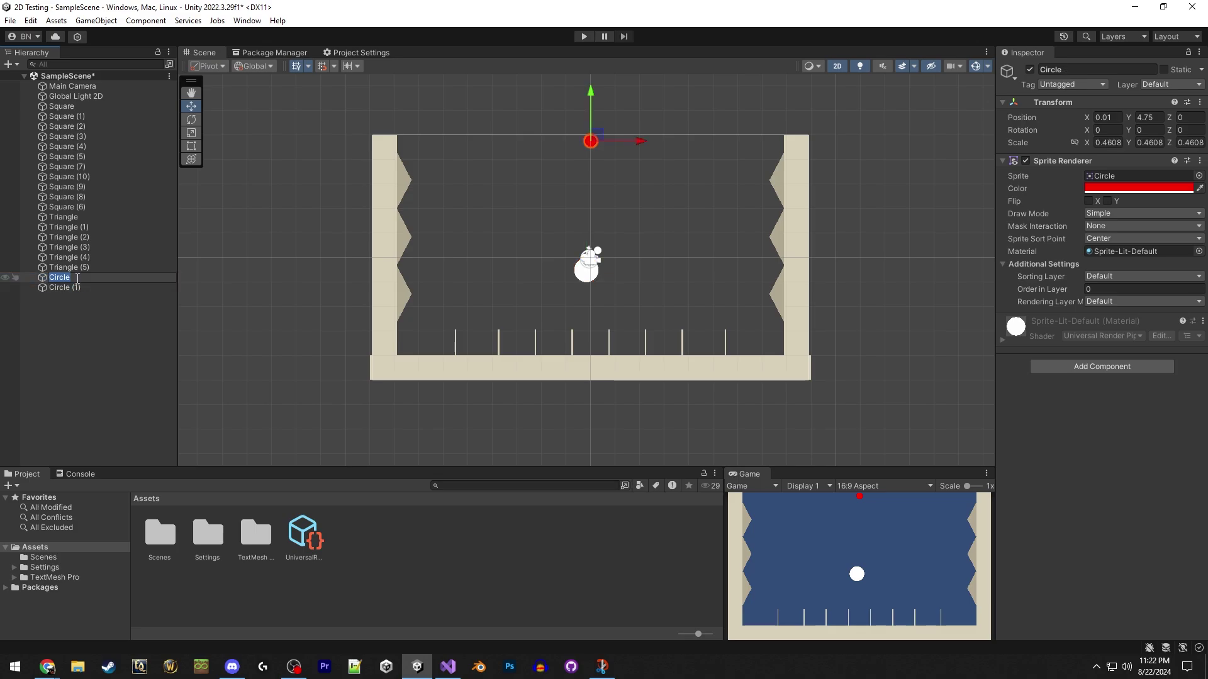
text(Basll)
key(Return)
key(F2)
text(3all)
key(Return)
click(76, 307)
Shrink Circle (1) to peg size and place it at X -0.75.
click(81, 288)
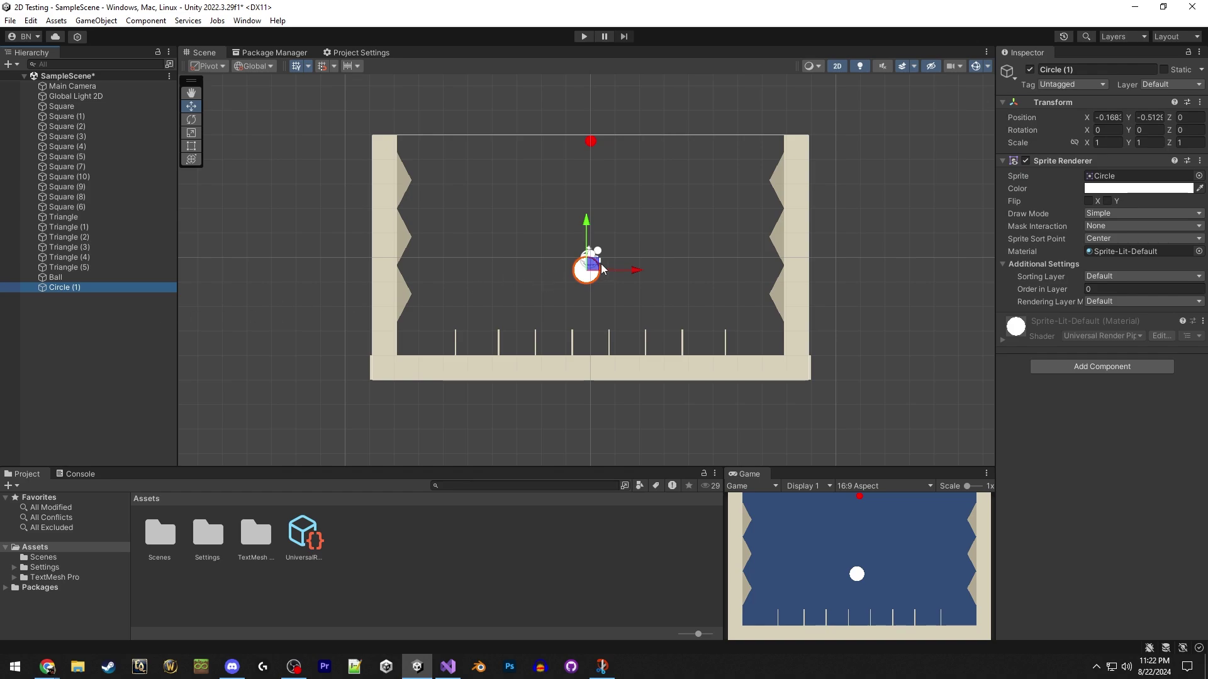
key(r)
drag(587, 271, 434, 209)
key(w)
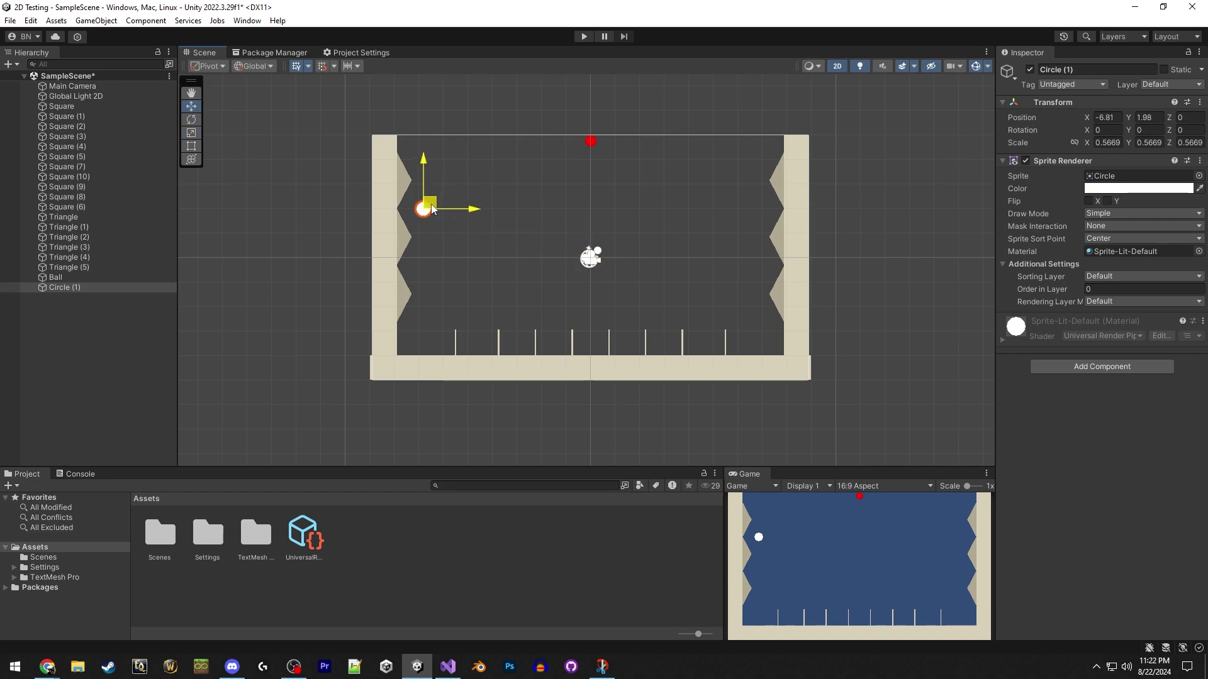
drag(433, 210, 566, 211)
click(1121, 117)
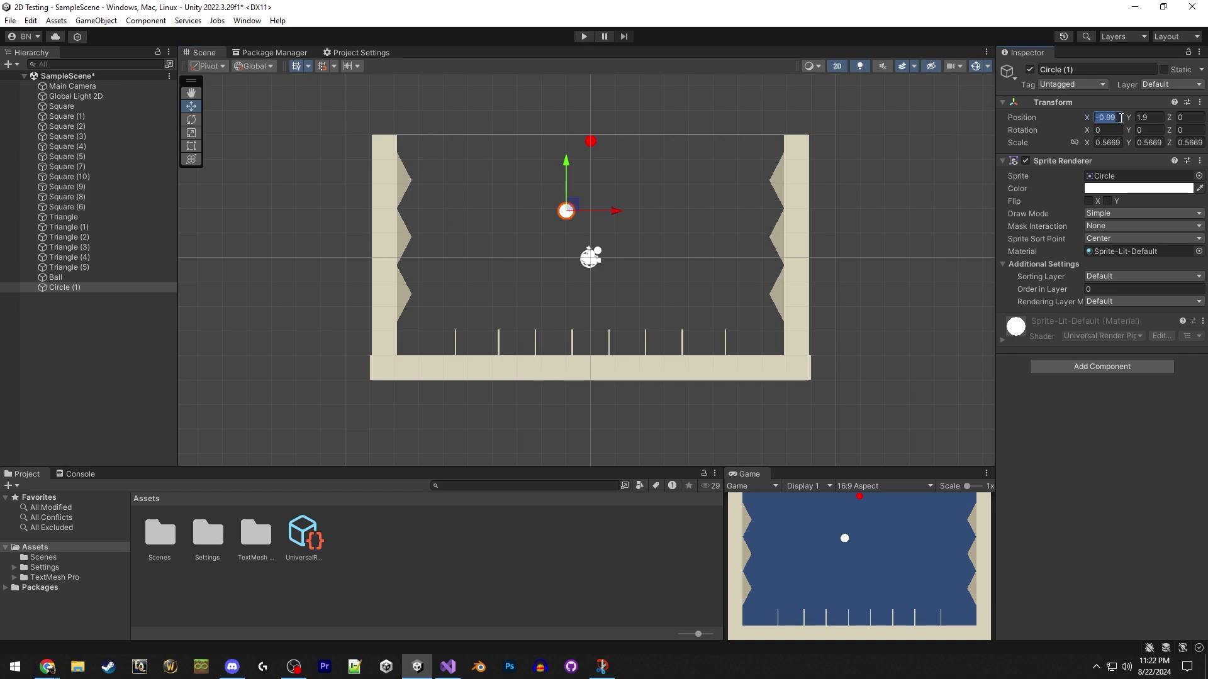
text(-0.75)
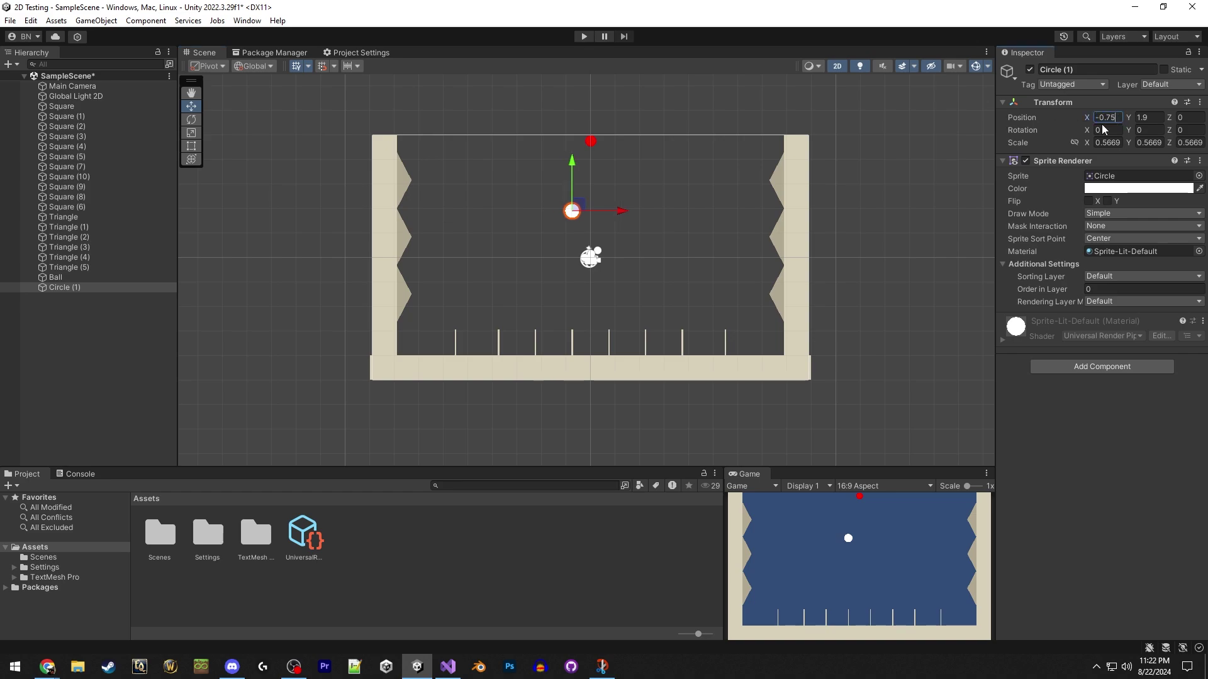
click(574, 214)
Duplicate the peg into a row at X -2.25, -3.75, -5.25 and -6.75.
key(ctrl+d)
click(1121, 117)
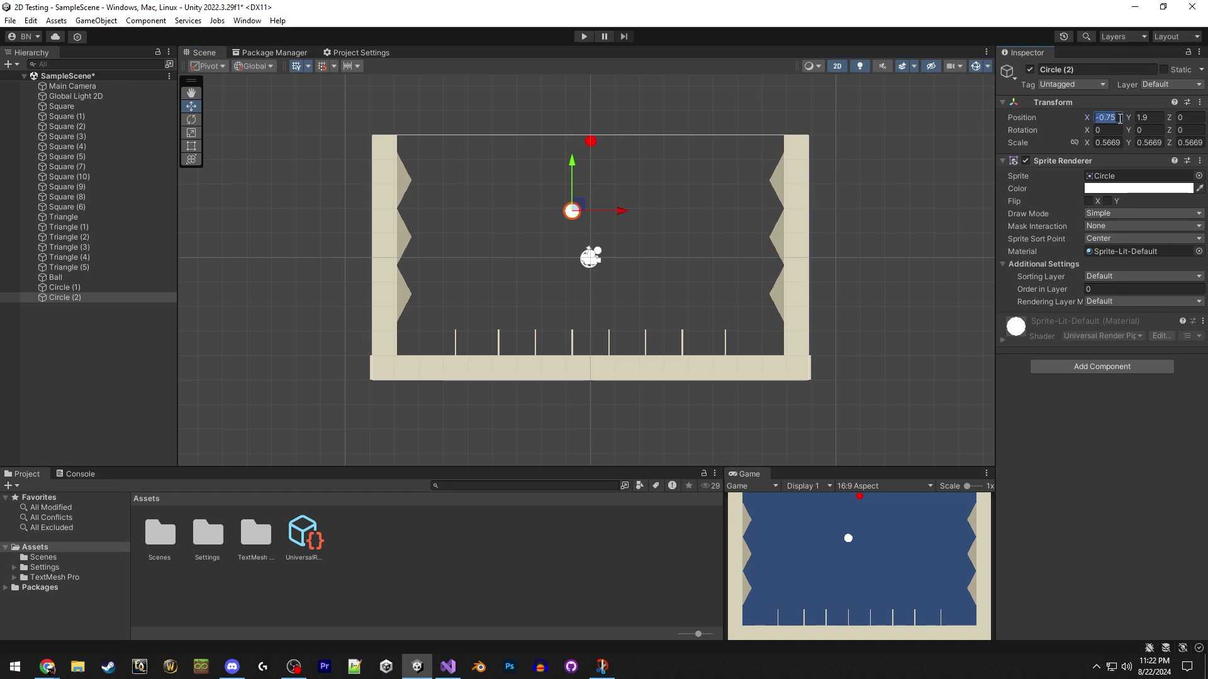
text(-2.25)
key(Return)
key(ctrl+d)
click(1107, 118)
text(-3.75)
key(Return)
key(ctrl+d)
click(1107, 117)
text(-5.25)
key(Return)
key(ctrl+d)
click(1107, 117)
text(-6.75)
Copy the five pegs to the right half, spacing them out with X 5.25 and 6.75.
drag(603, 182, 524, 256)
key(ctrl+d)
drag(477, 211, 667, 210)
click(608, 211)
click(646, 211)
click(682, 210)
click(727, 211)
click(1107, 117)
text(5.25)
key(Return)
click(763, 210)
click(1107, 118)
text(6.75)
key(Return)
click(719, 210)
Duplicate the ten-peg row and move the copy down as a second row.
click(64, 287)
shift+click(97, 379)
key(ctrl+d)
drag(572, 211, 583, 160)
Duplicate nine pegs into a new staggered offset row.
shift+click(92, 401)
key(ctrl+d)
shift+click(88, 383)
click(93, 339)
shift+click(93, 279)
scroll(571, 264, up, 2)
click(94, 461)
shift+click(100, 420)
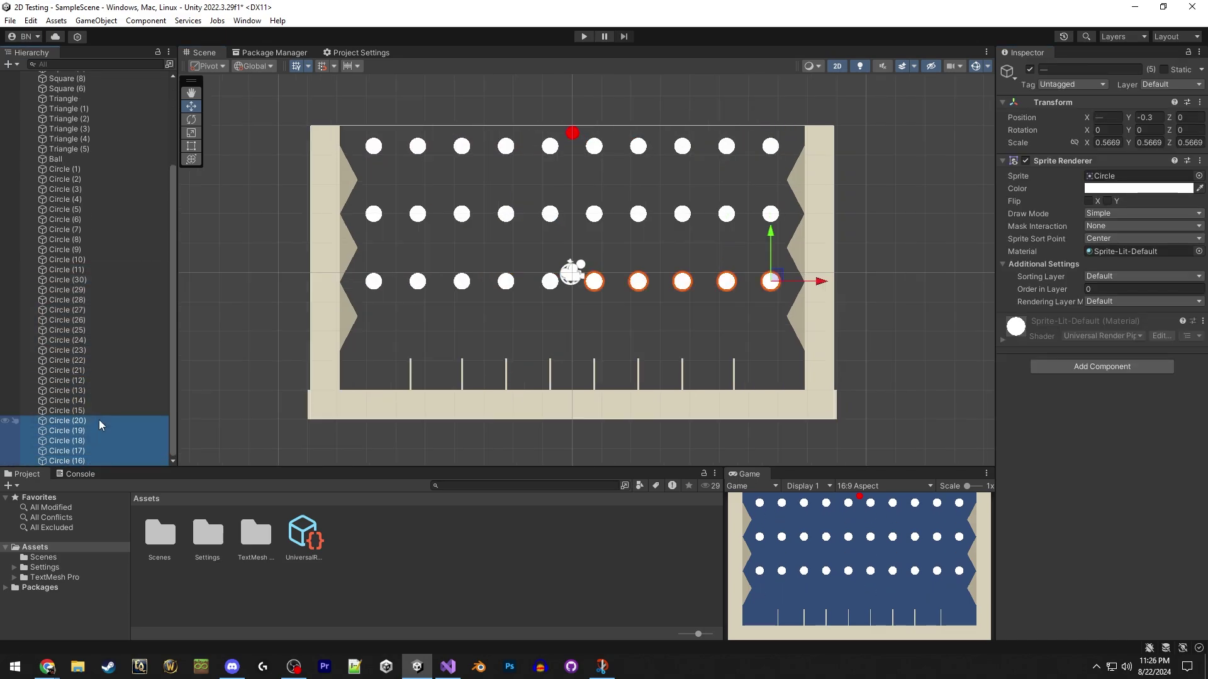
click(94, 279)
shift+click(94, 360)
key(ctrl+d)
drag(549, 281, 548, 180)
key(ctrl+d)
Select the lower offset row and set its Position Y to -2 as the new bottom row.
click(727, 146)
key(ctrl+z)
click(770, 214)
drag(368, 238, 751, 261)
click(1156, 121)
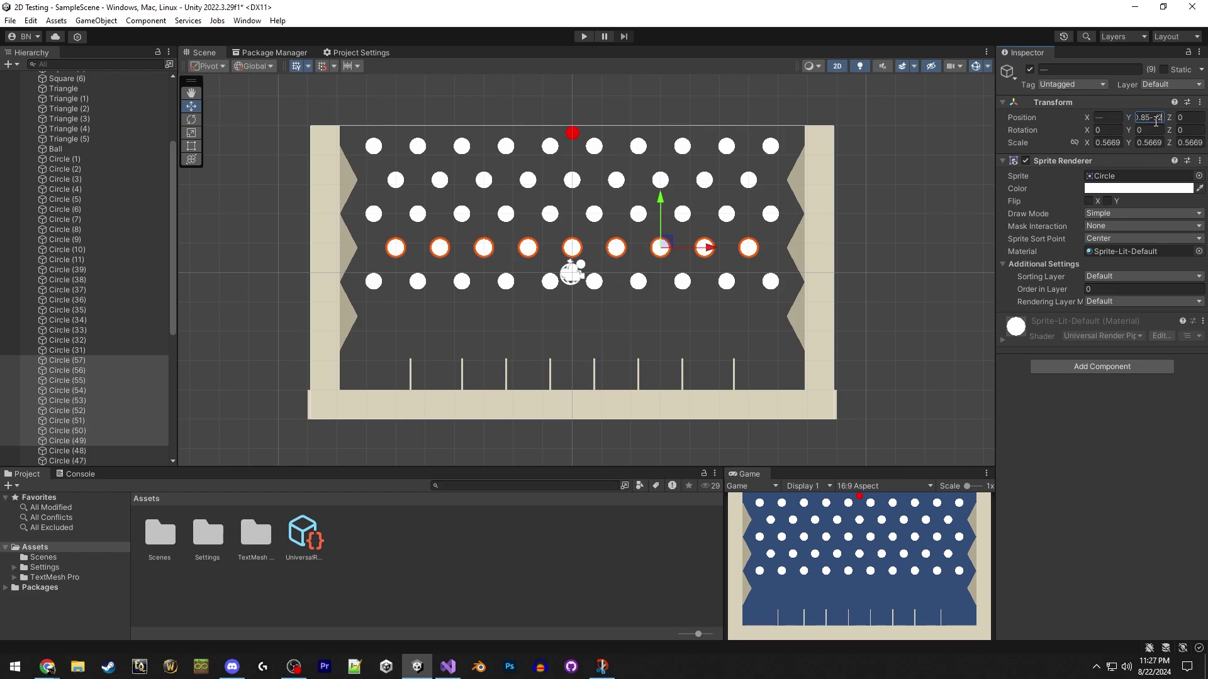
text(-.2)
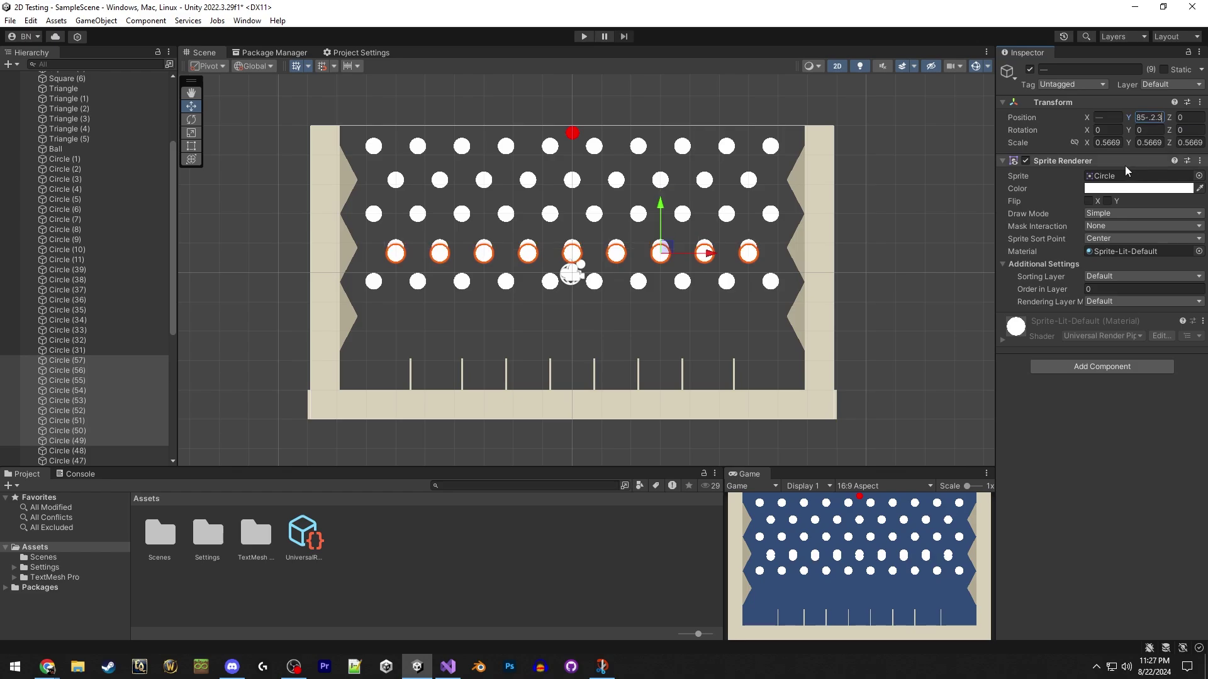
key(Left)
key(Left)
key(BackSpace)
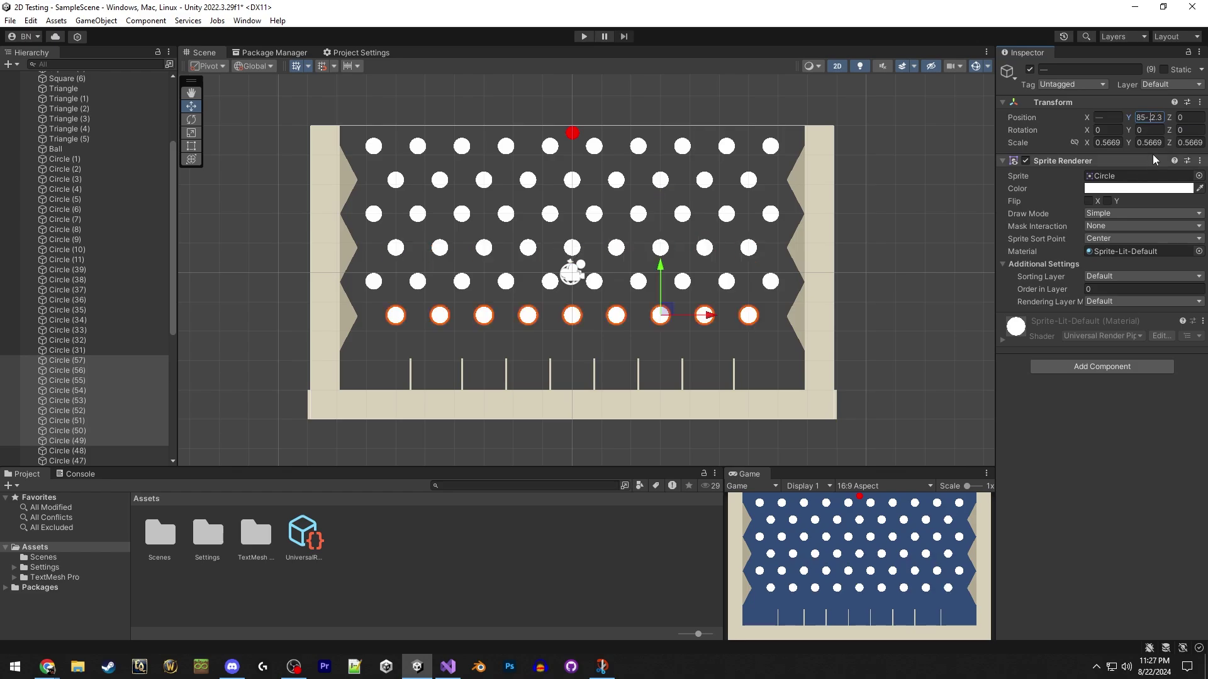
click(893, 320)
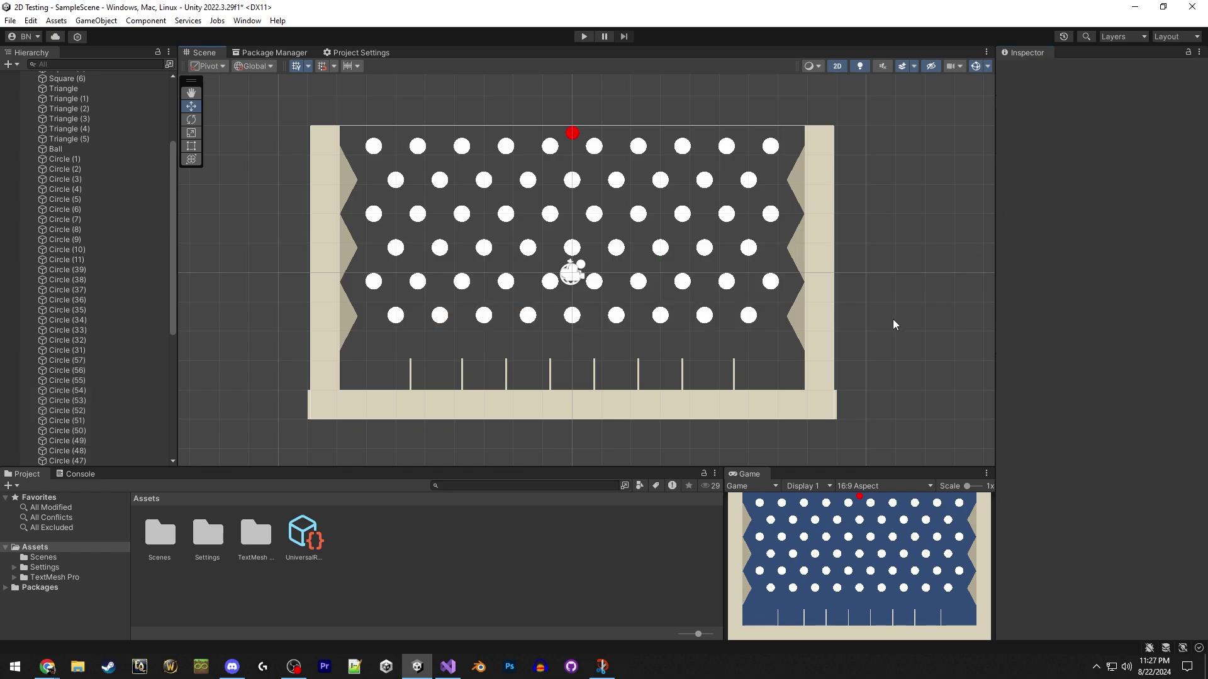
Tint every Circle peg the wall's tan colour (B2A993) using the eyedropper.
click(91, 157)
scroll(107, 315, down, 7)
shift+click(96, 461)
click(1106, 188)
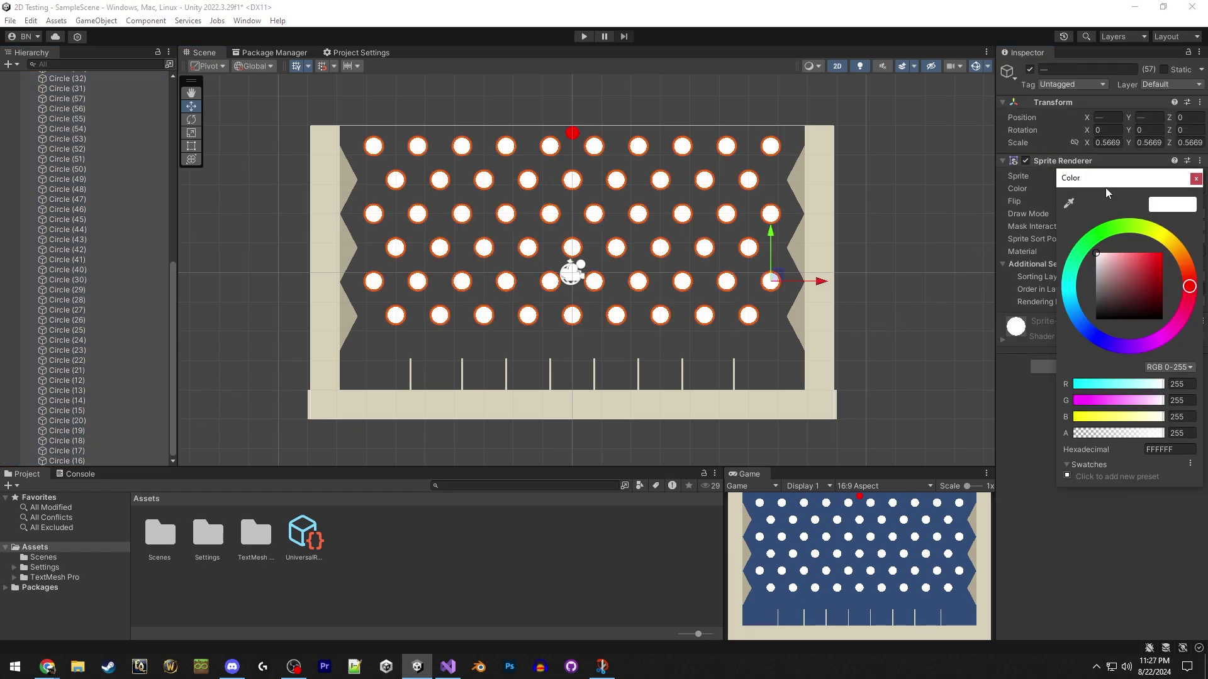
click(1071, 202)
click(795, 247)
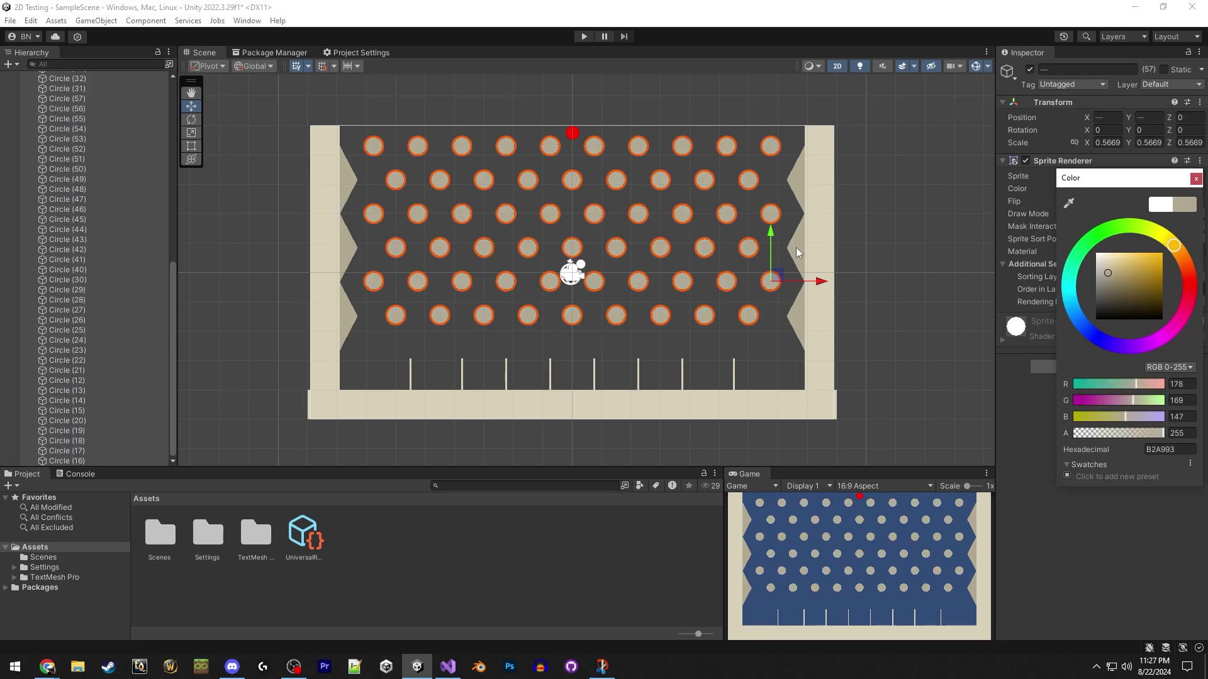
click(906, 221)
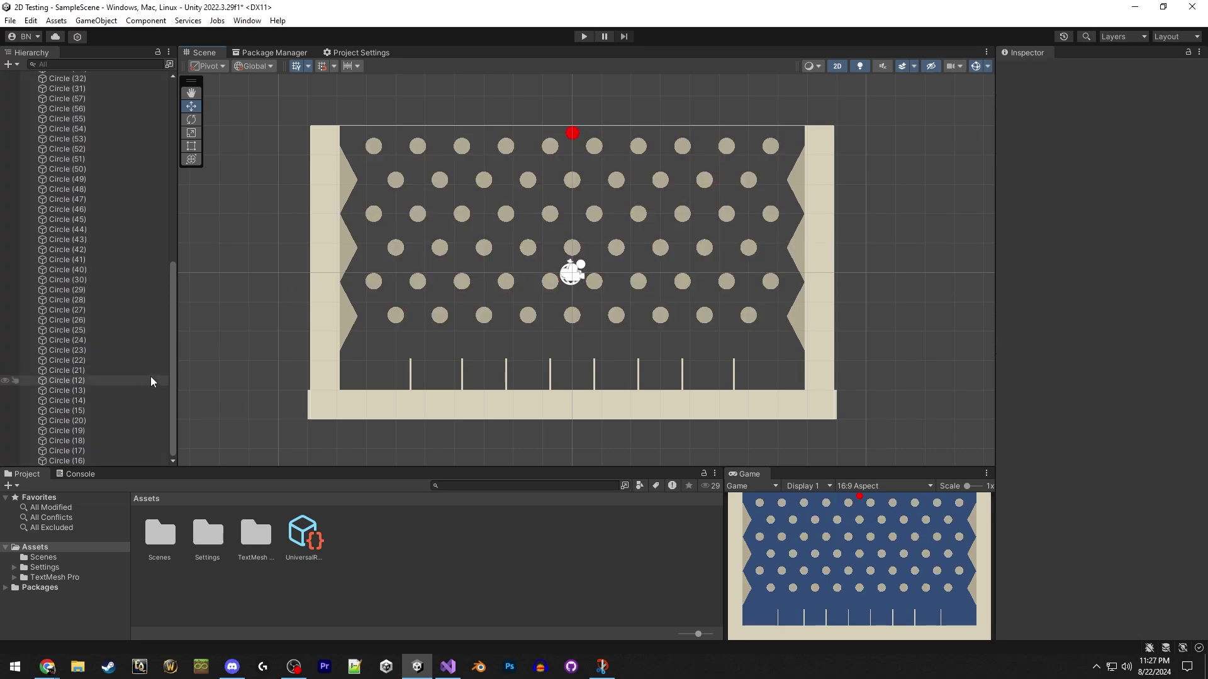
Create a UI Text - TextMeshPro object from Circle (20) and drag its Canvas to the top level.
click(146, 421)
right_click(147, 427)
mouse_move(295, 626)
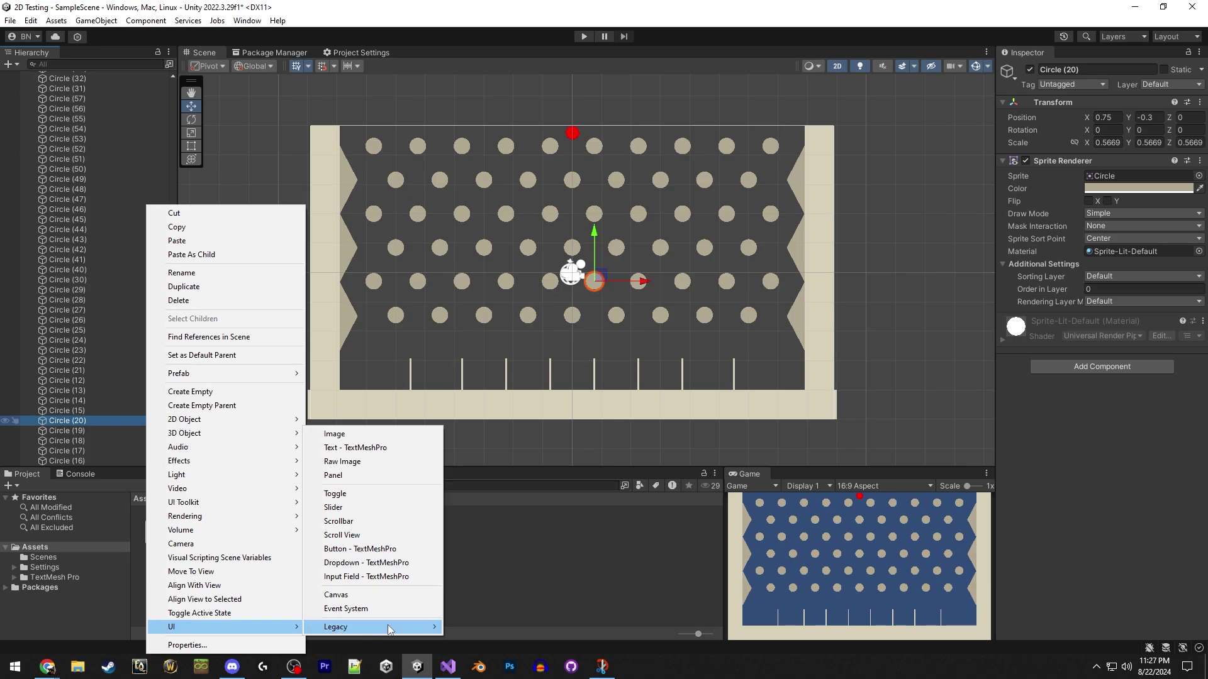
mouse_move(389, 630)
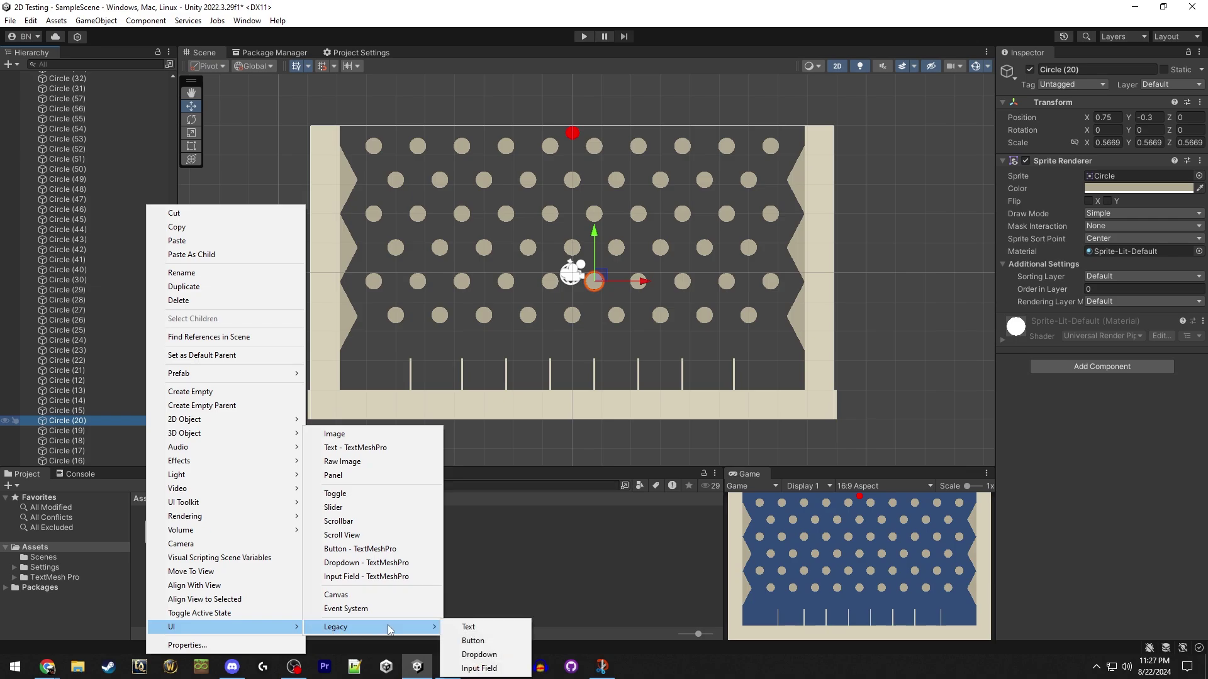
click(394, 446)
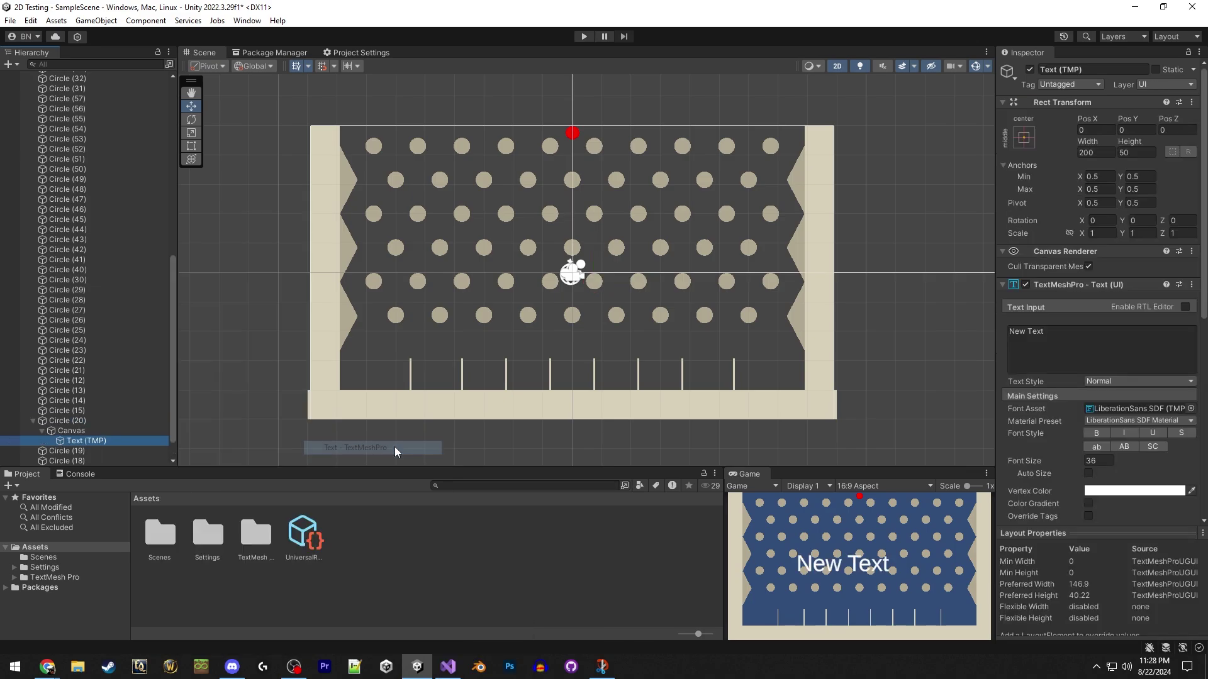
click(103, 432)
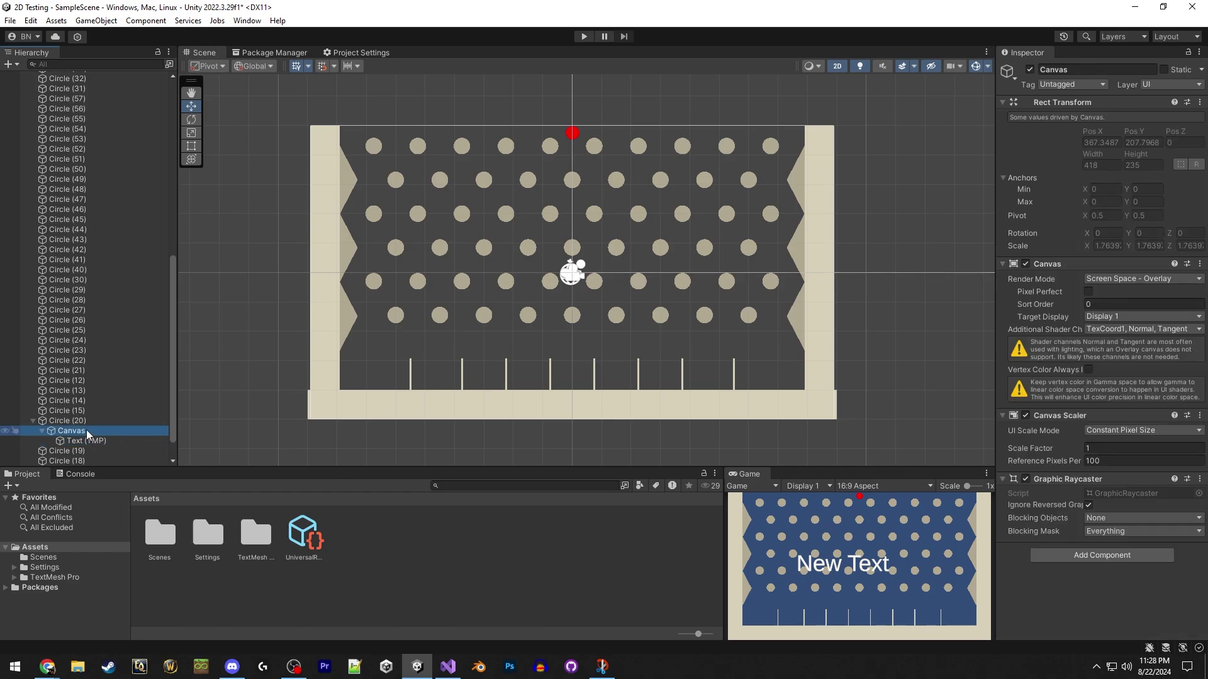
drag(85, 429, 97, 75)
Set the Canvas UI Scale Mode to Scale With Screen Size with reference width 1920.
click(1123, 430)
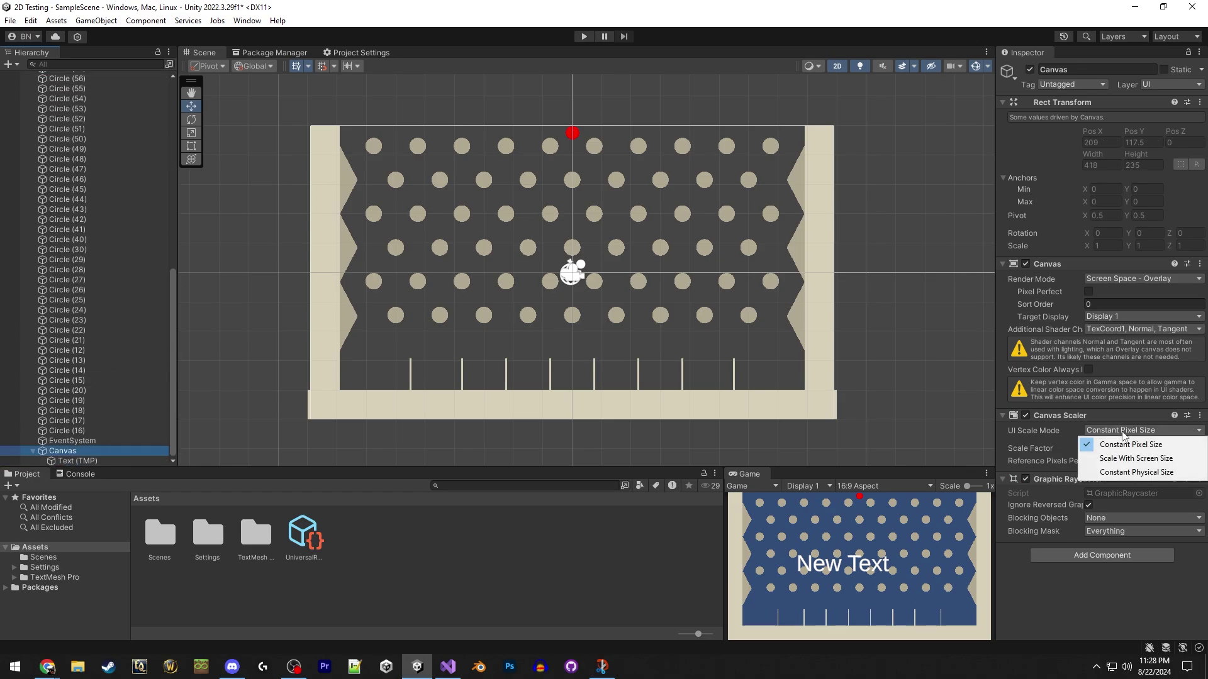
click(1129, 458)
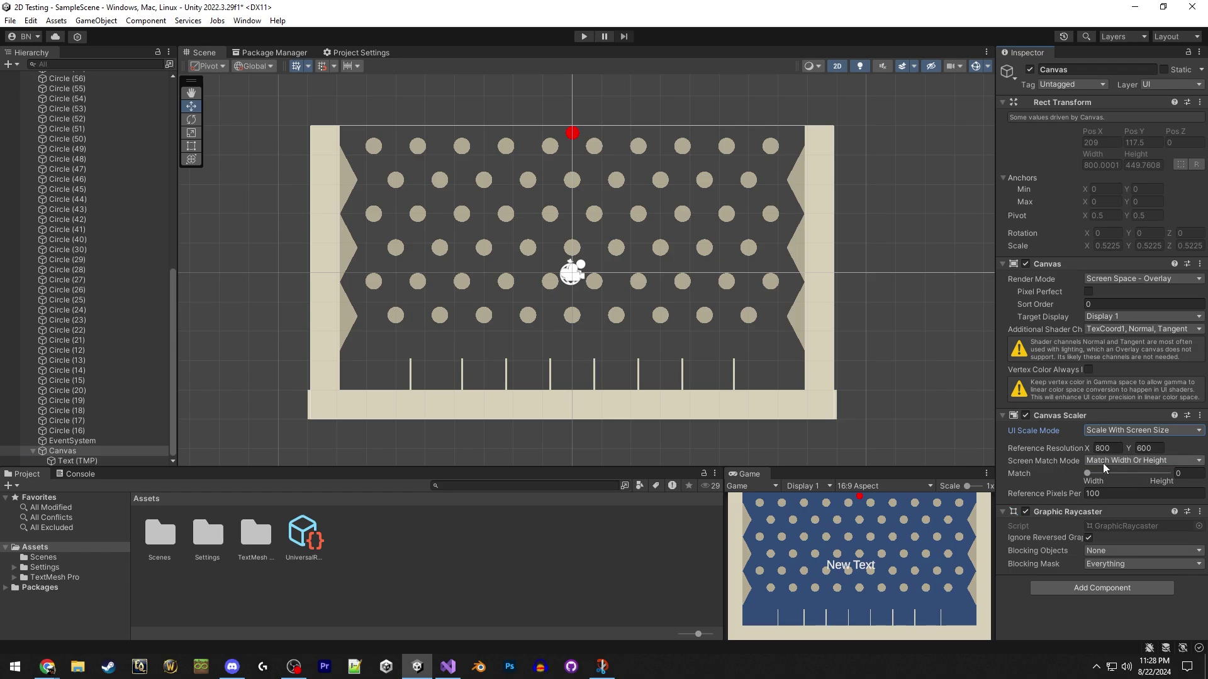
click(1112, 449)
text(1920)
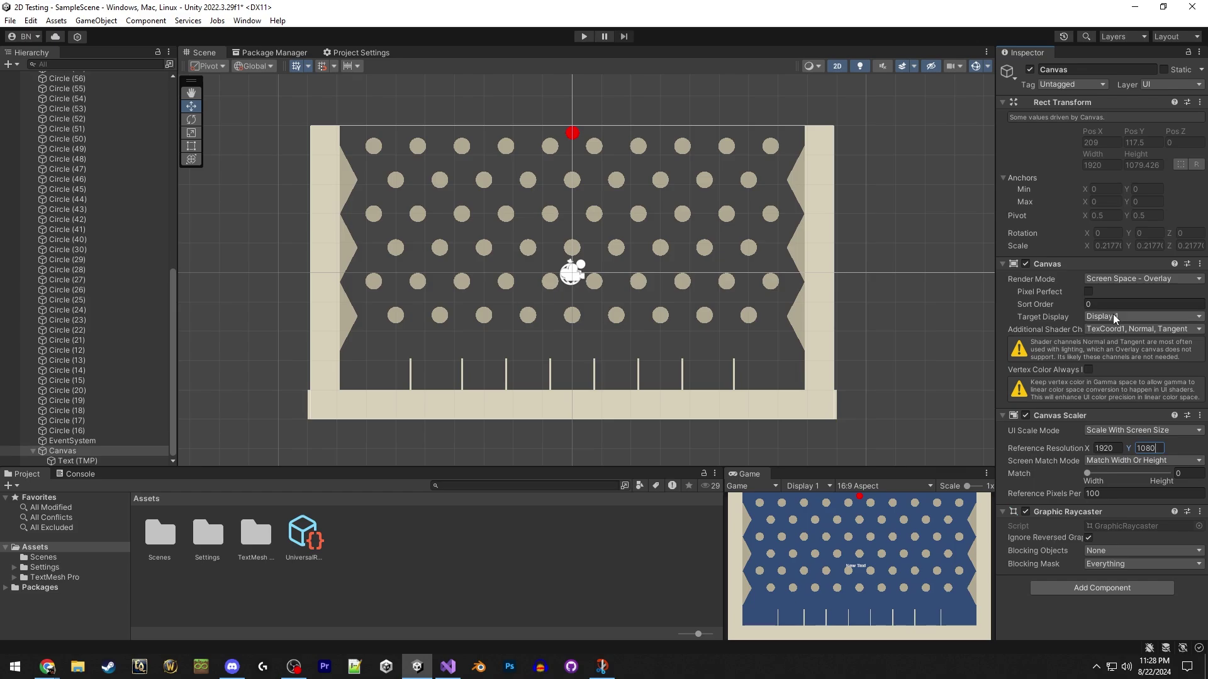
Set Render Mode to Screen Space - Camera with Main Camera as render camera.
click(1119, 279)
click(1126, 304)
drag(171, 281, 1112, 304)
click(81, 86)
click(1110, 359)
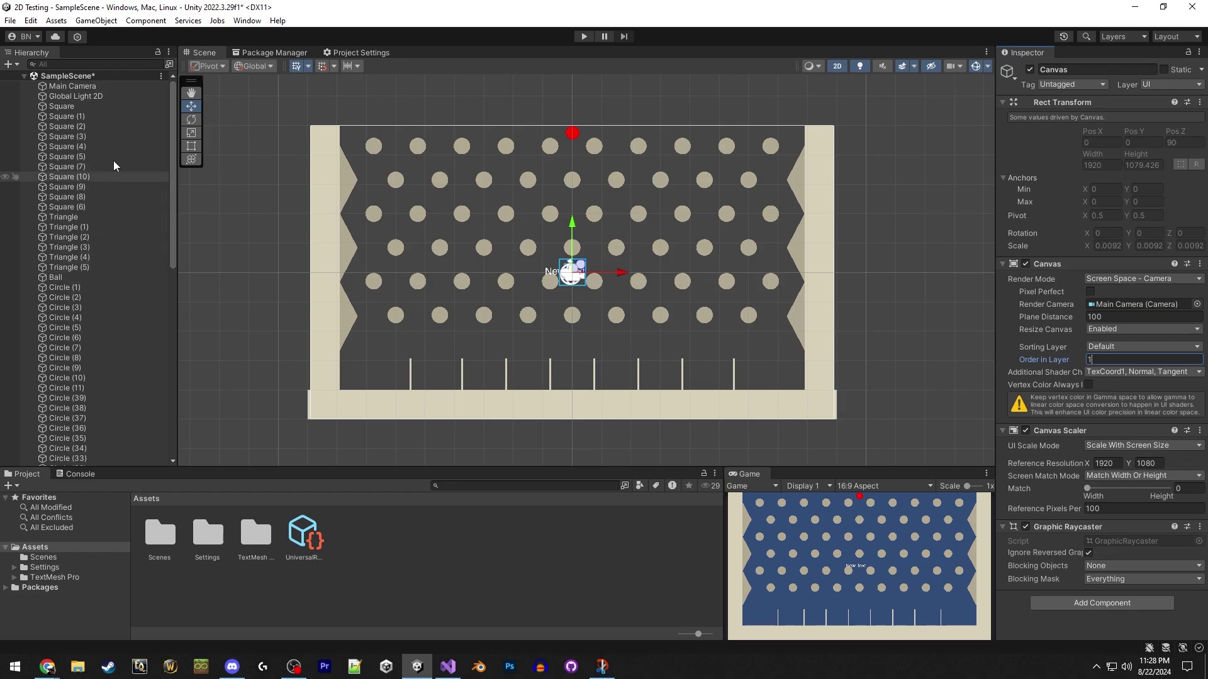
scroll(121, 281, down, 10)
click(97, 461)
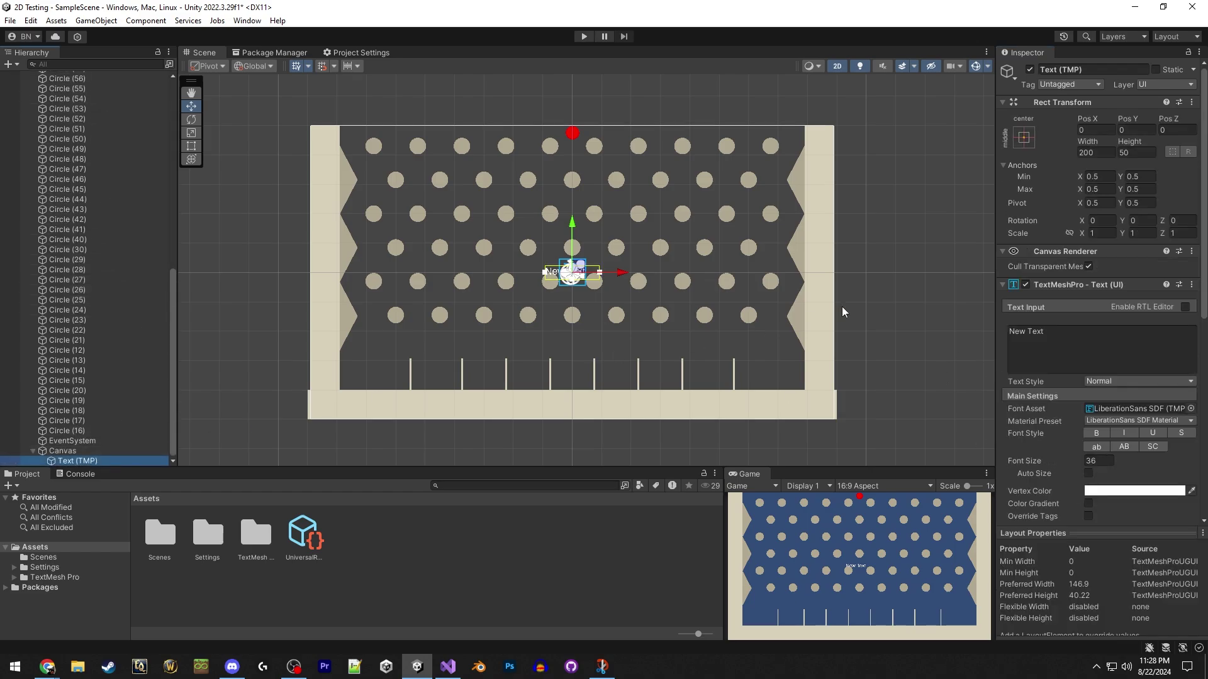
click(1101, 340)
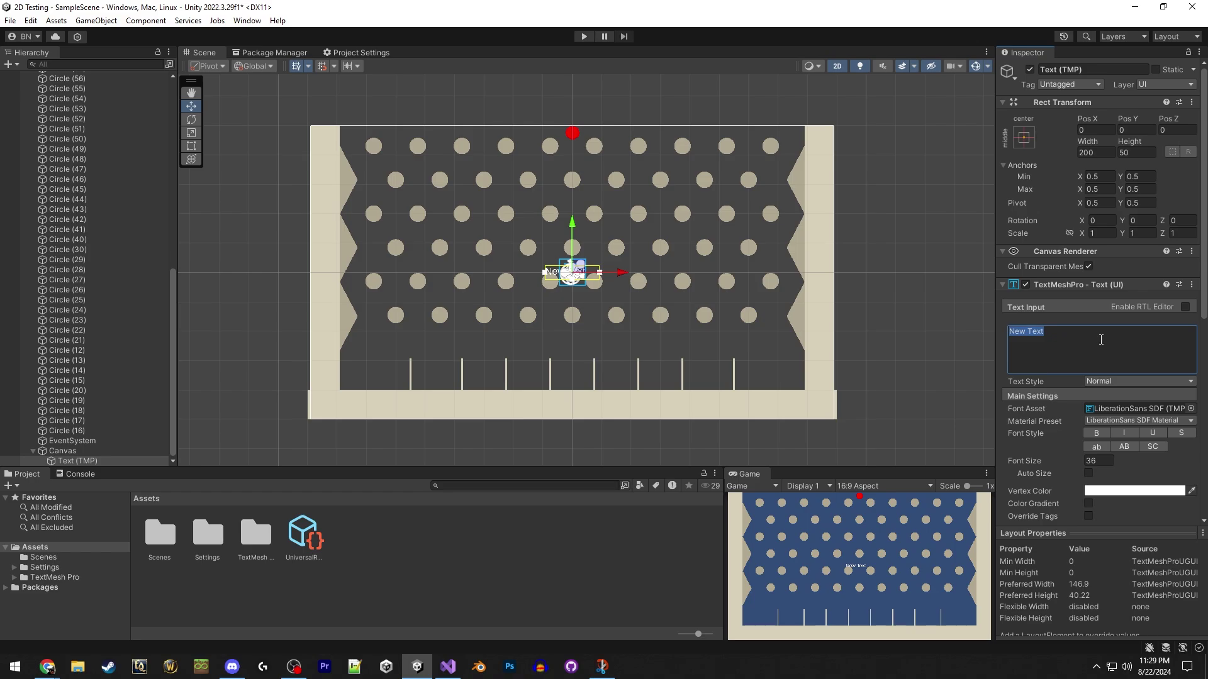
text(100 500 1000 0)
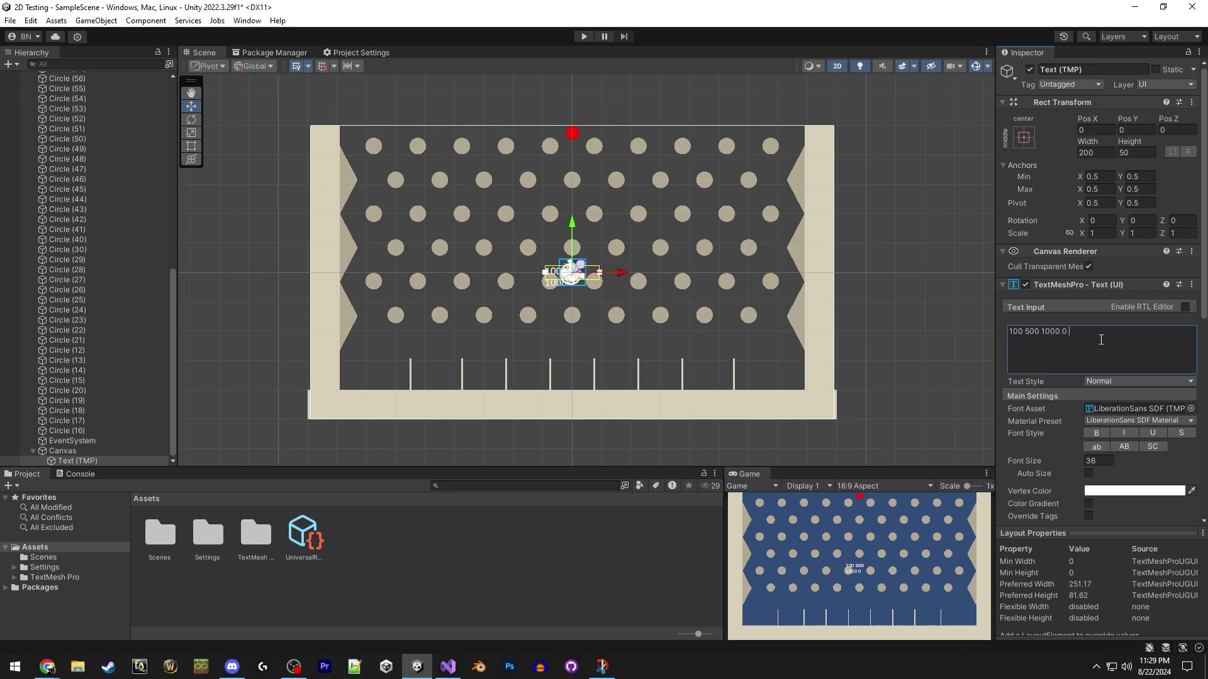
text( 10000 0 1000 500 100)
scroll(595, 266, up, 1)
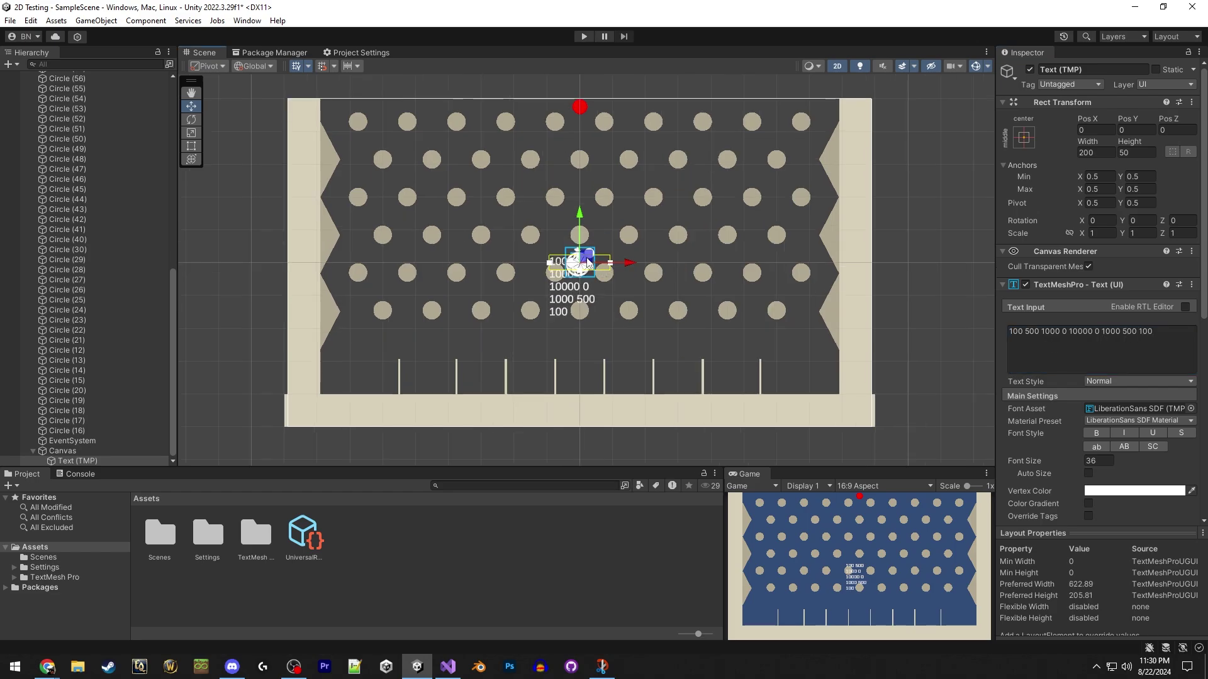
drag(587, 262, 519, 407)
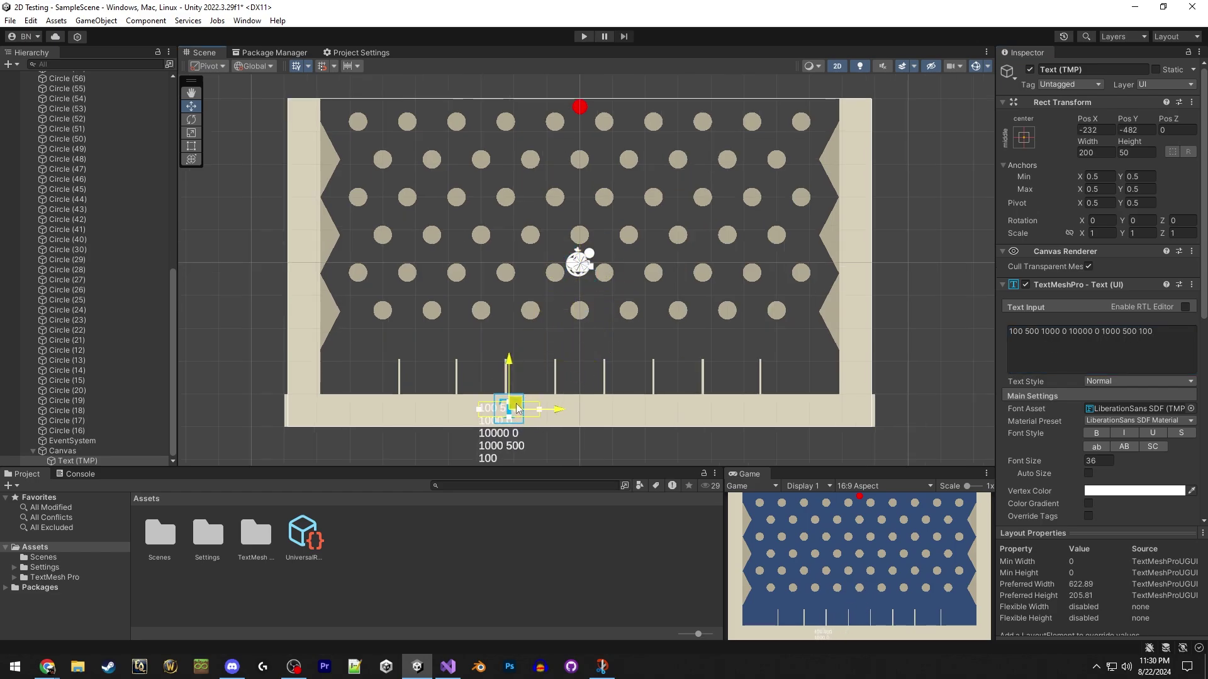
drag(539, 411, 767, 411)
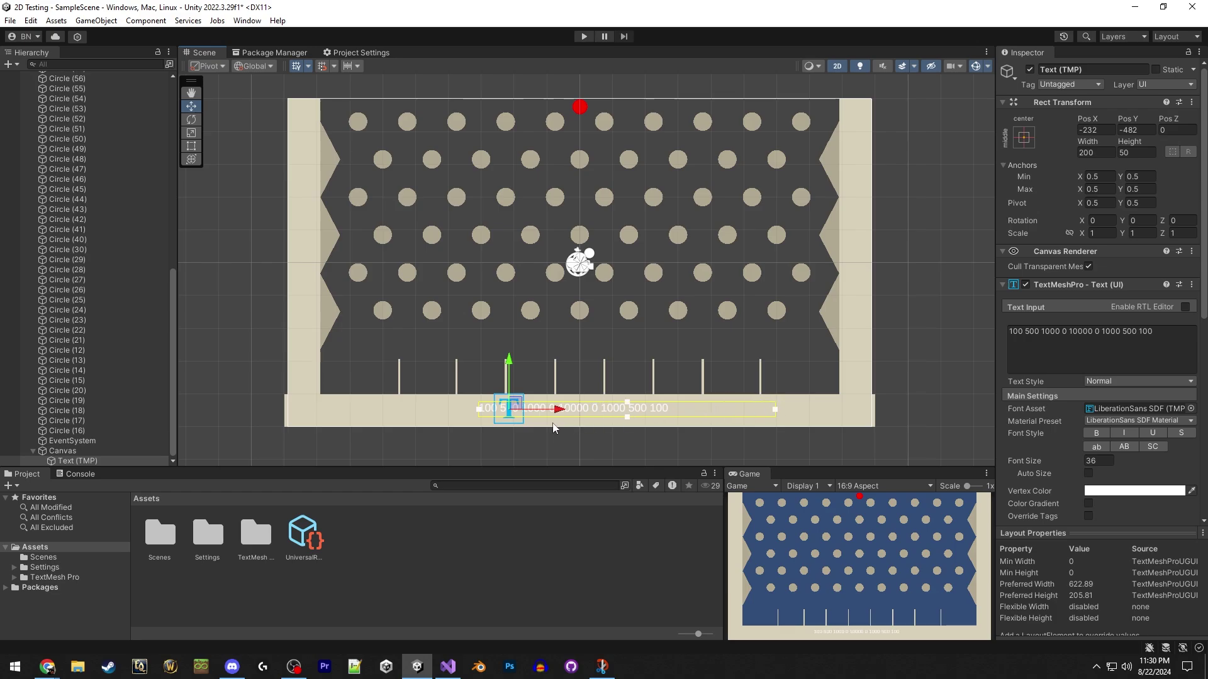
drag(477, 412, 323, 411)
drag(808, 412, 834, 411)
Style the score text at font size 48, black vertex colour, bold.
click(1101, 461)
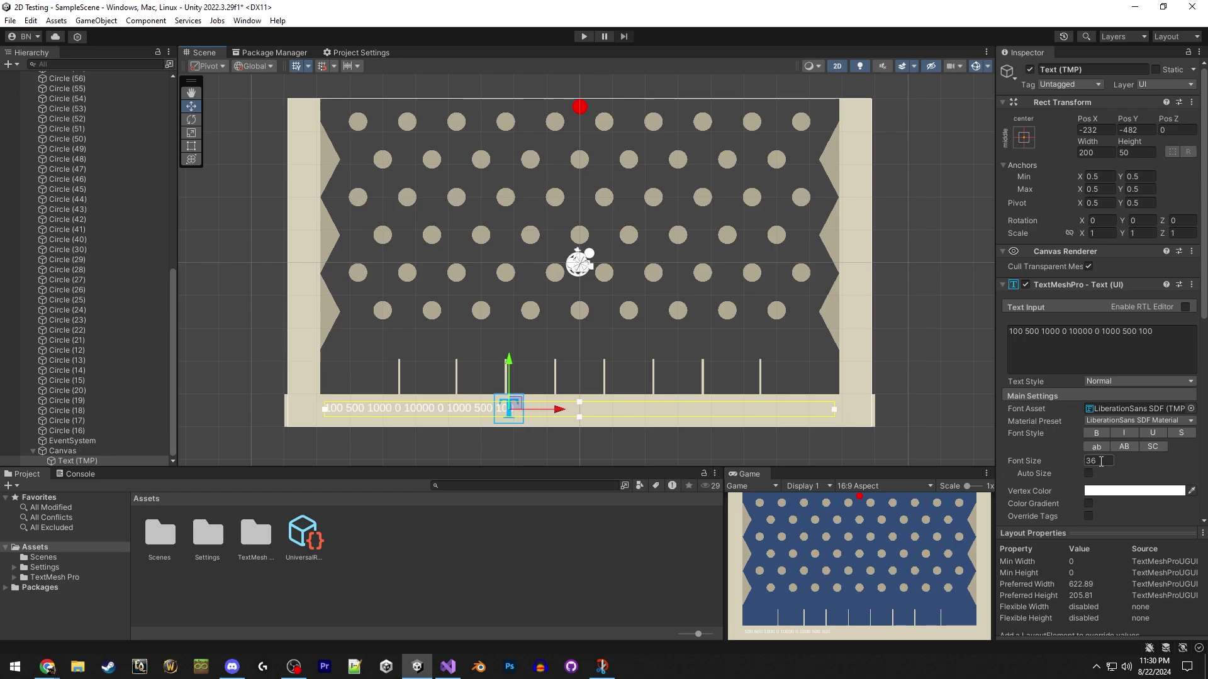
click(1126, 491)
drag(1112, 445, 1087, 500)
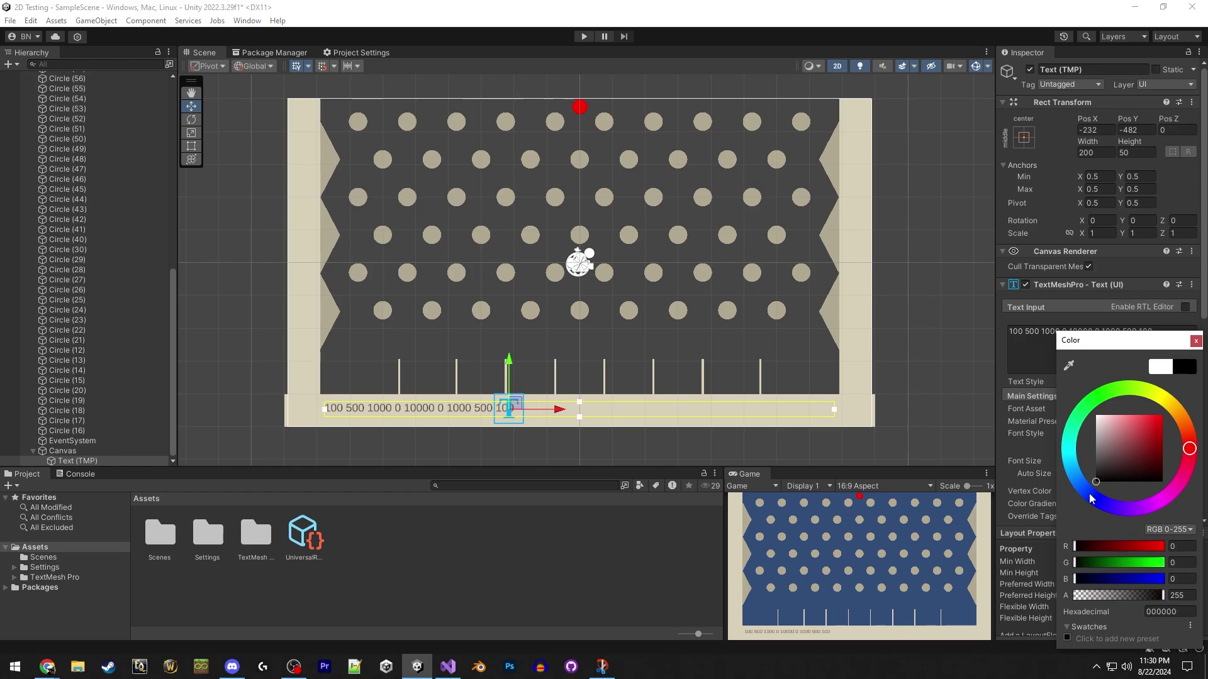
click(1195, 341)
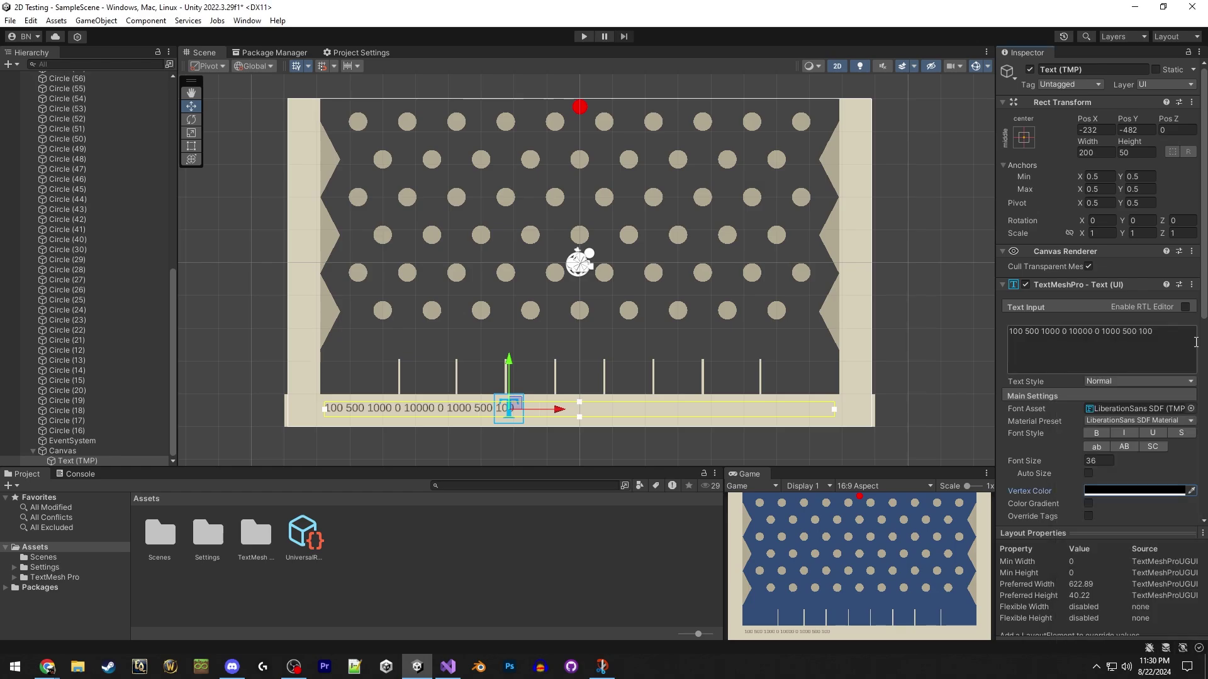
click(1096, 433)
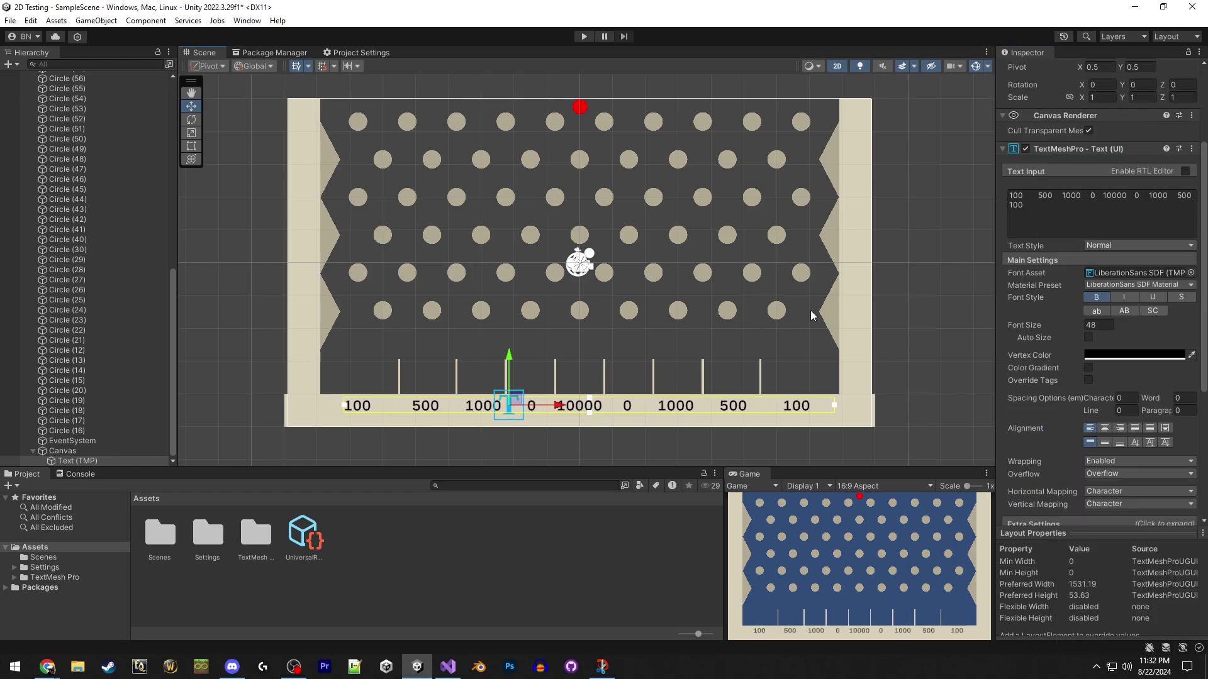
Add Rigidbody 2D and Circle Collider 2D components to the red Ball.
click(932, 297)
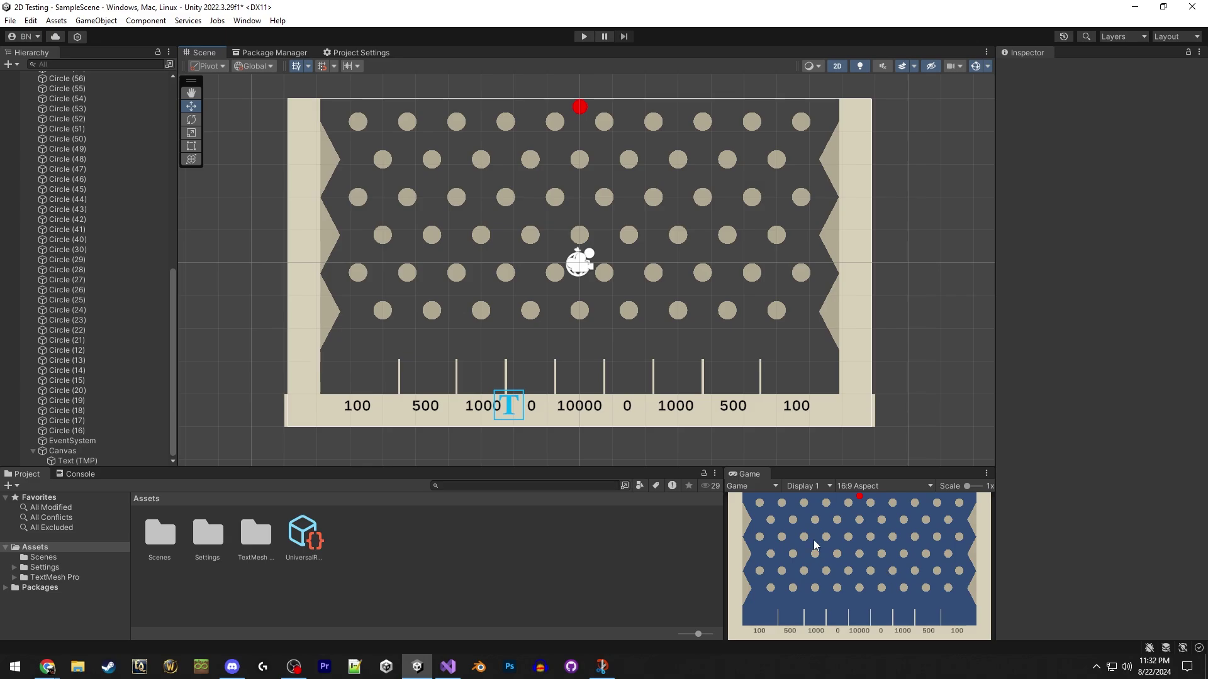
click(579, 109)
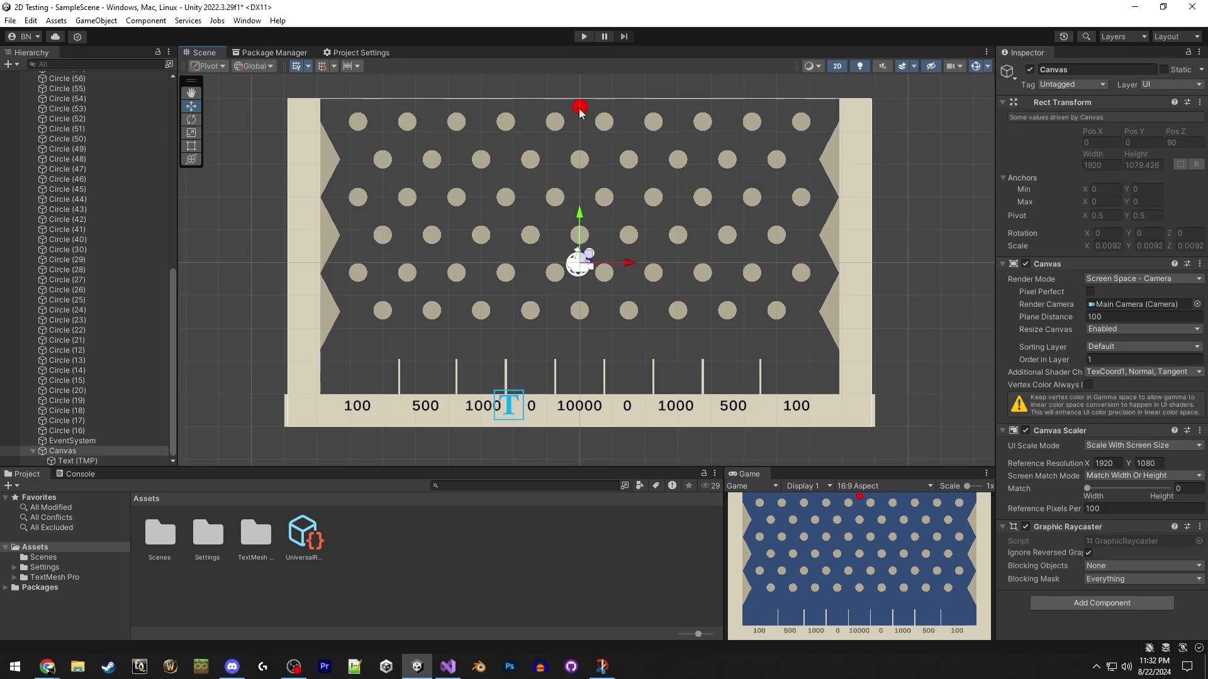
click(1102, 366)
click(1094, 420)
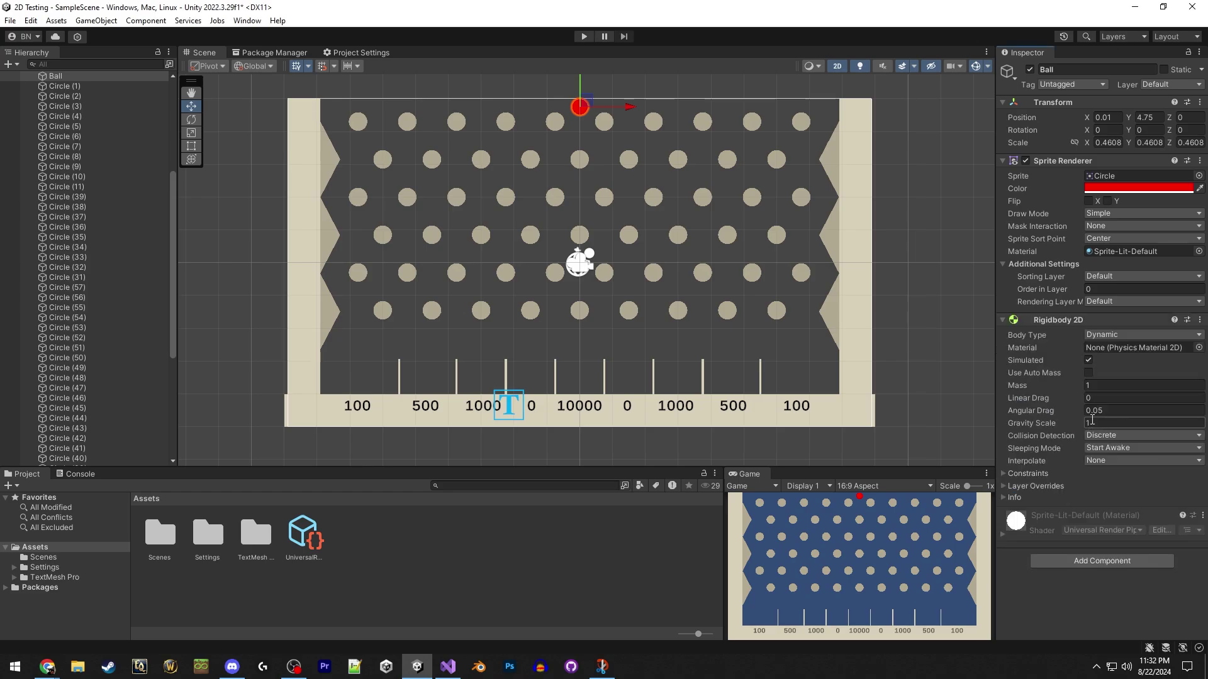
click(1101, 560)
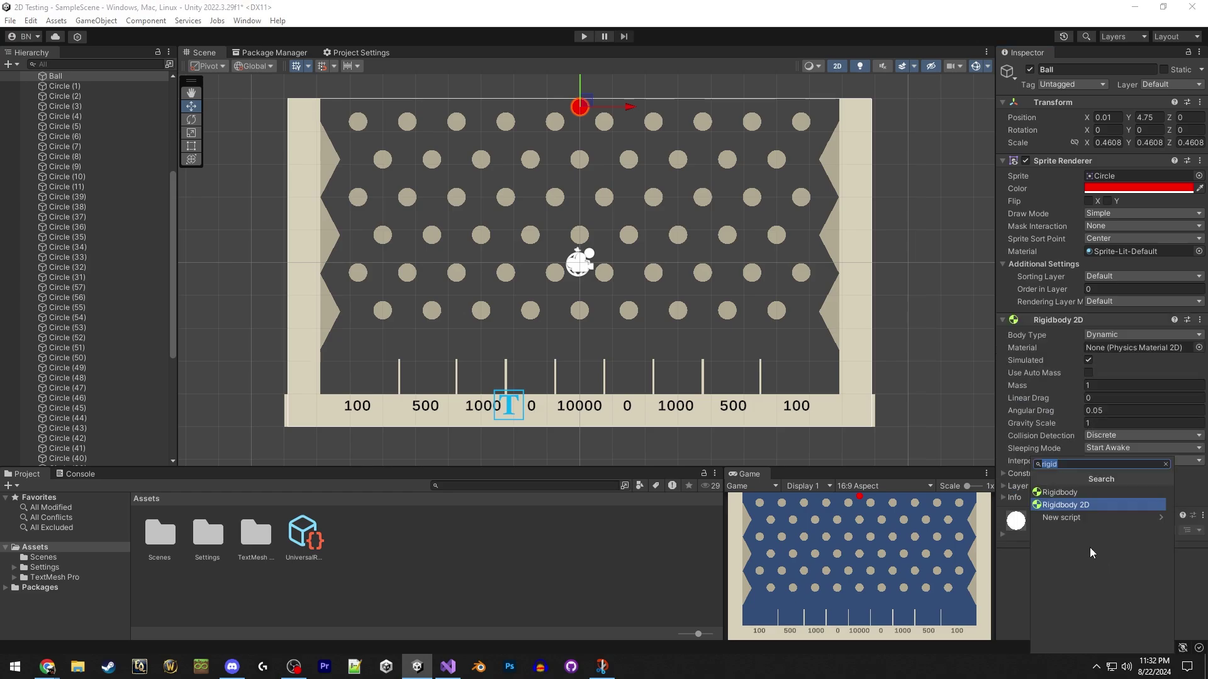
text(coll)
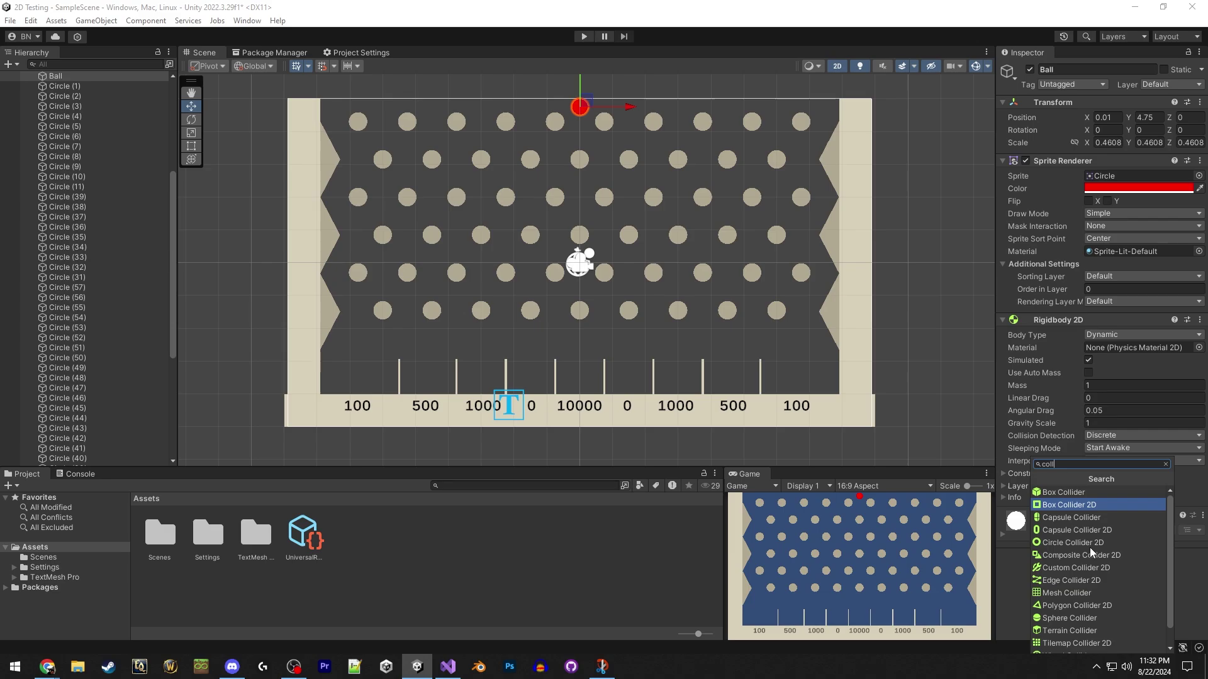
click(1083, 545)
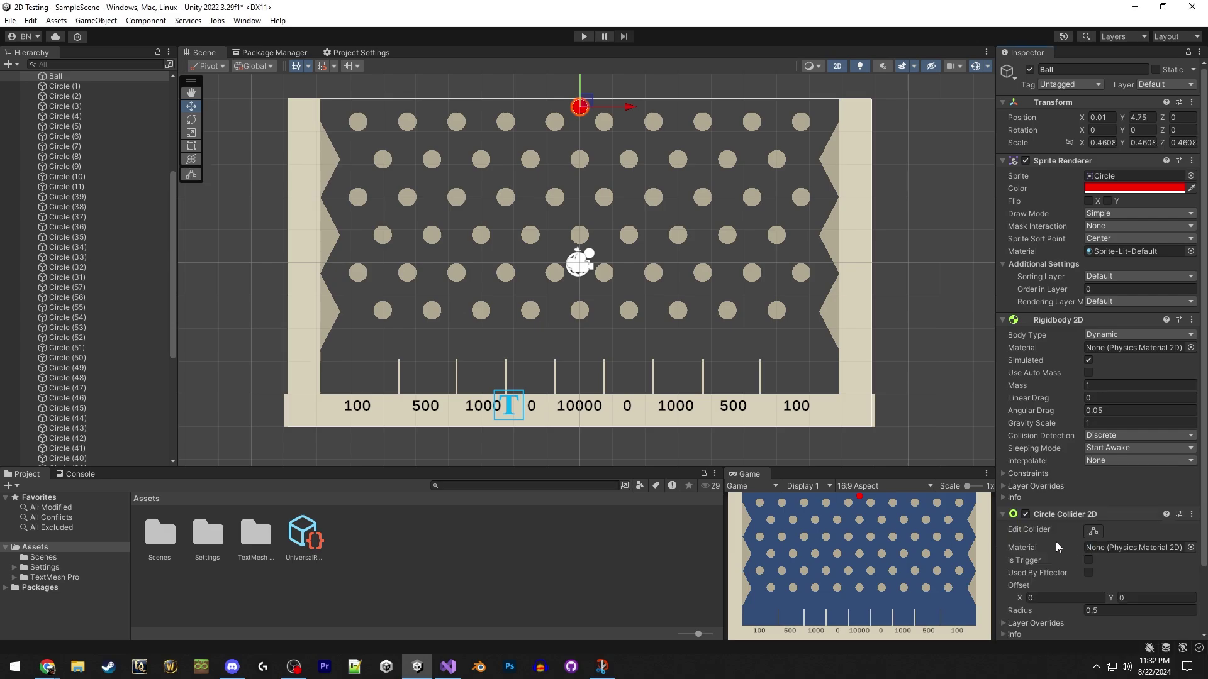
scroll(1055, 541, down, 3)
Create a Physics Material 2D named Bounce and assign it to the Ball.
right_click(408, 536)
mouse_move(602, 181)
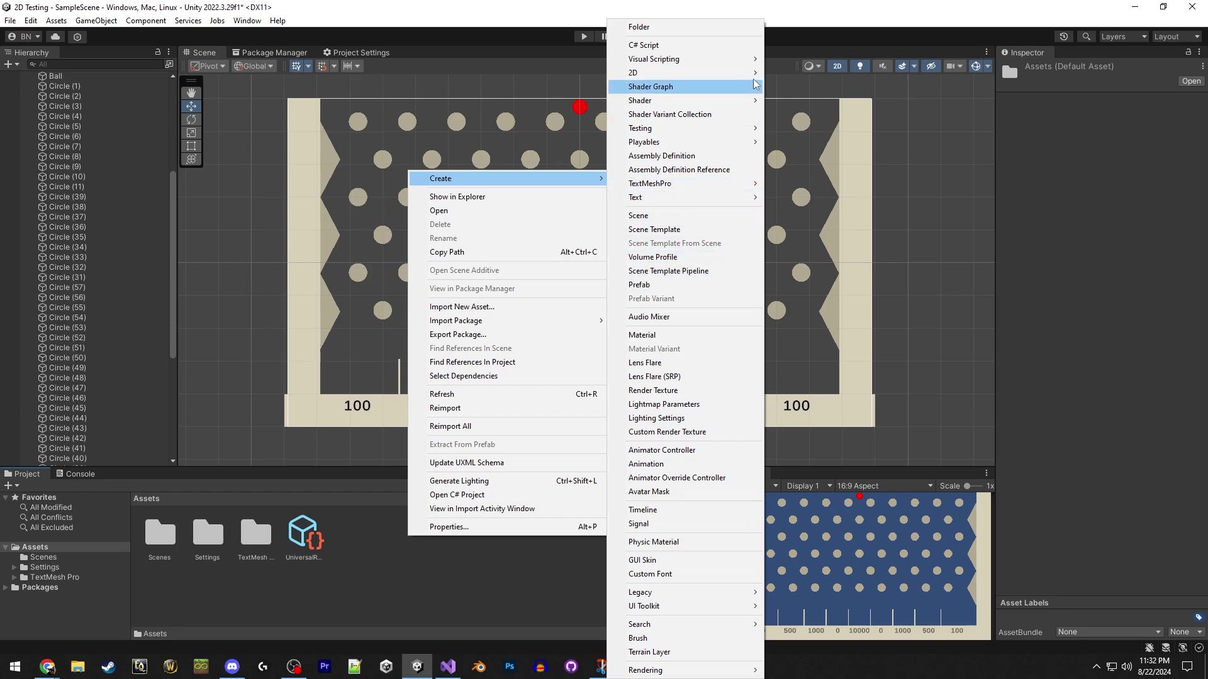
mouse_move(723, 73)
click(847, 127)
text(Bounce)
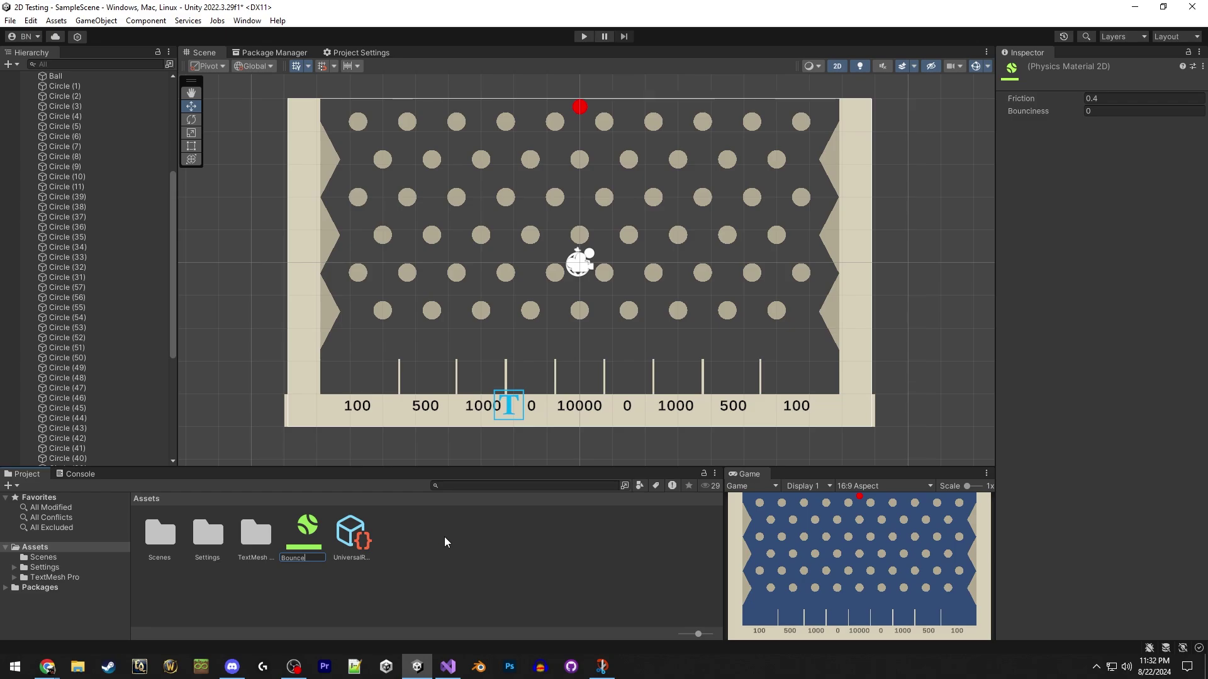
key(Return)
drag(308, 533, 63, 282)
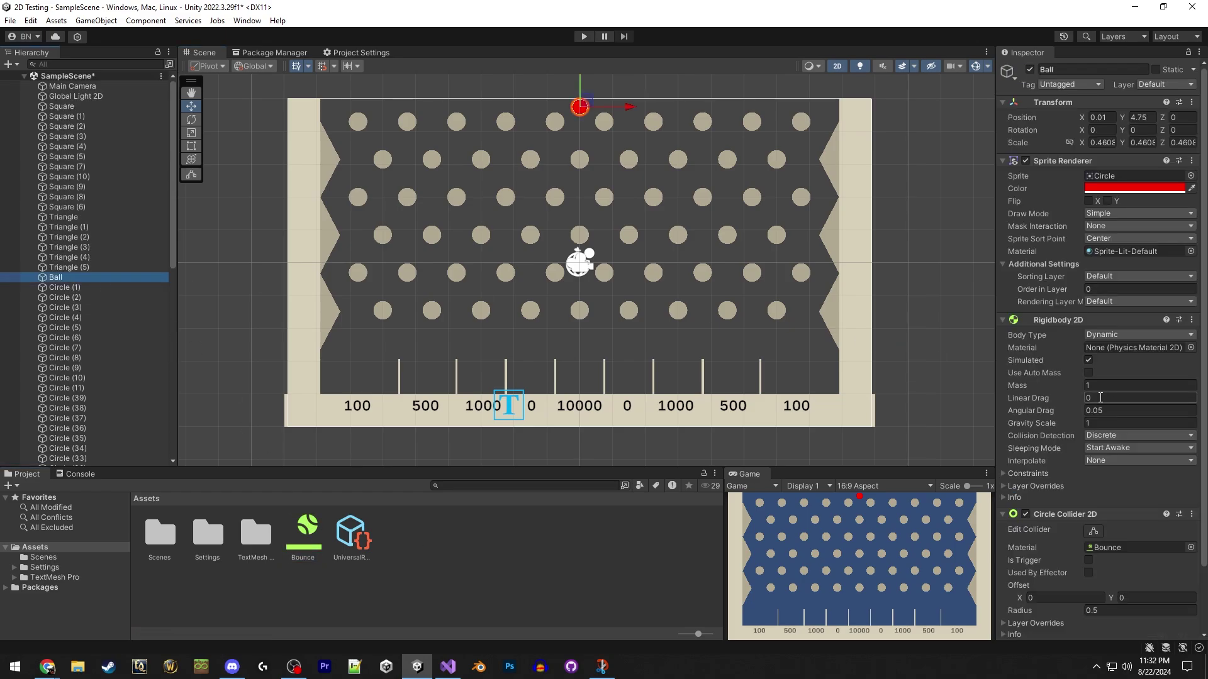
scroll(1095, 377, down, 3)
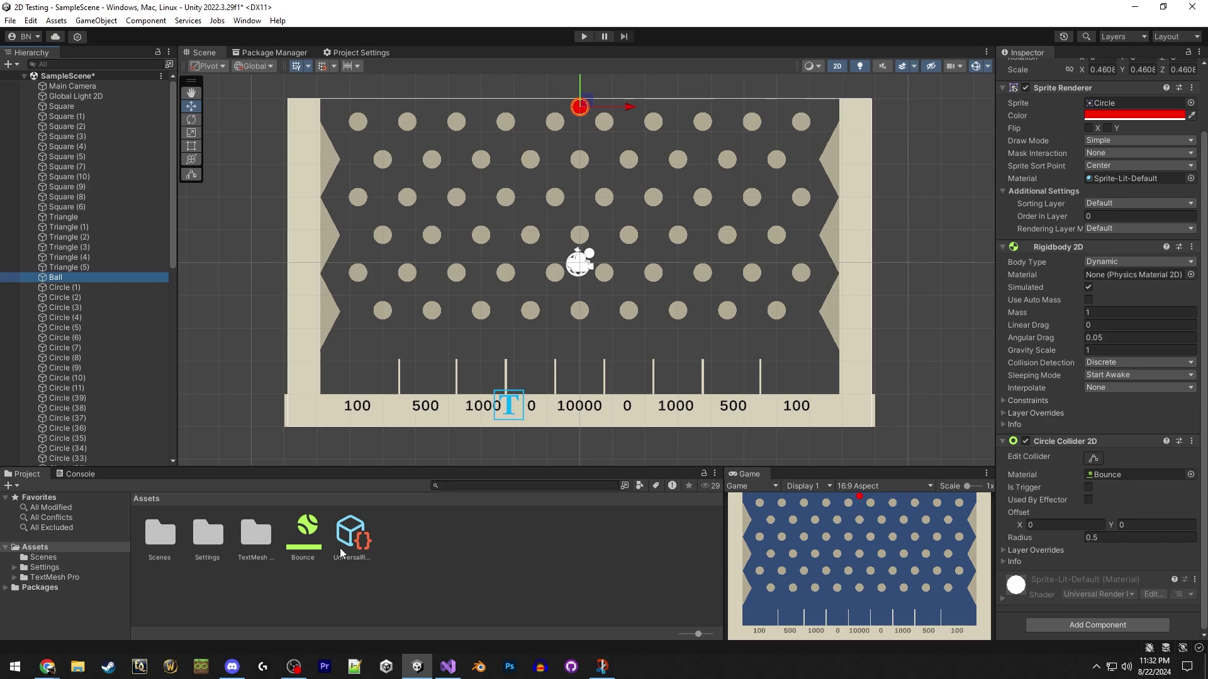
Set the Bounce material's Bounciness to 0.7, keeping friction at 0.4.
click(306, 535)
click(1108, 99)
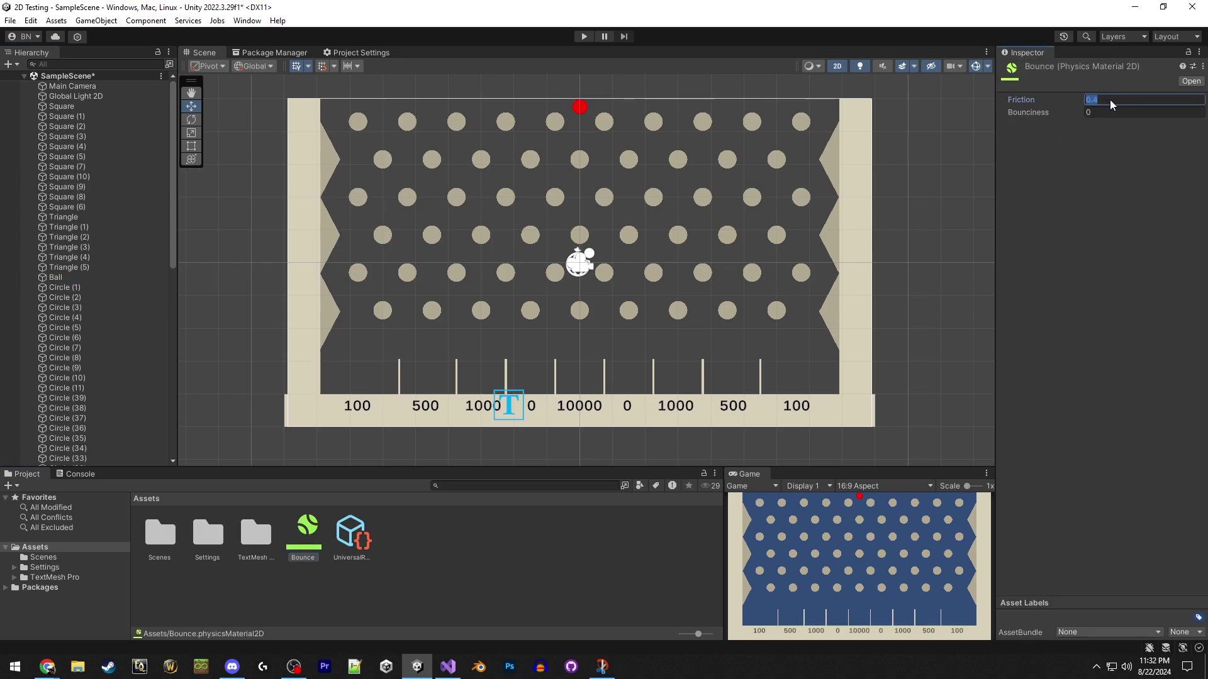
click(1108, 113)
text(0.7)
key(Return)
click(480, 547)
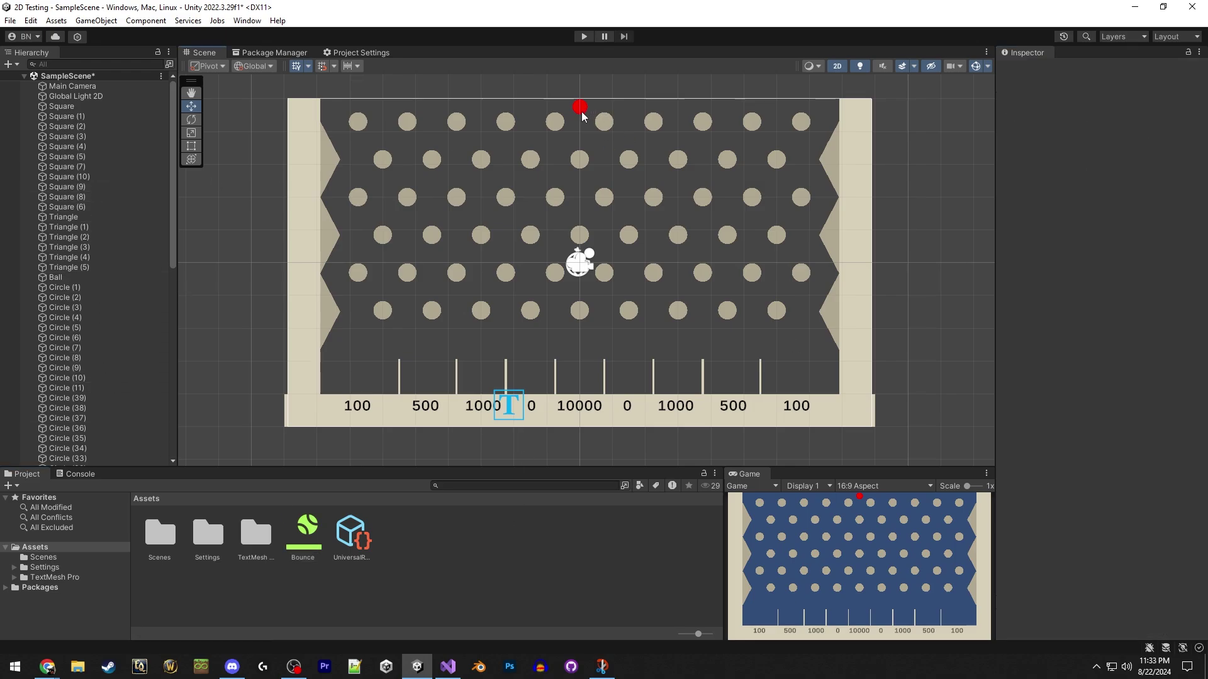
click(622, 126)
Move Ball up in the Hierarchy to sit just below Global Light 2D.
scroll(94, 243, up, 10)
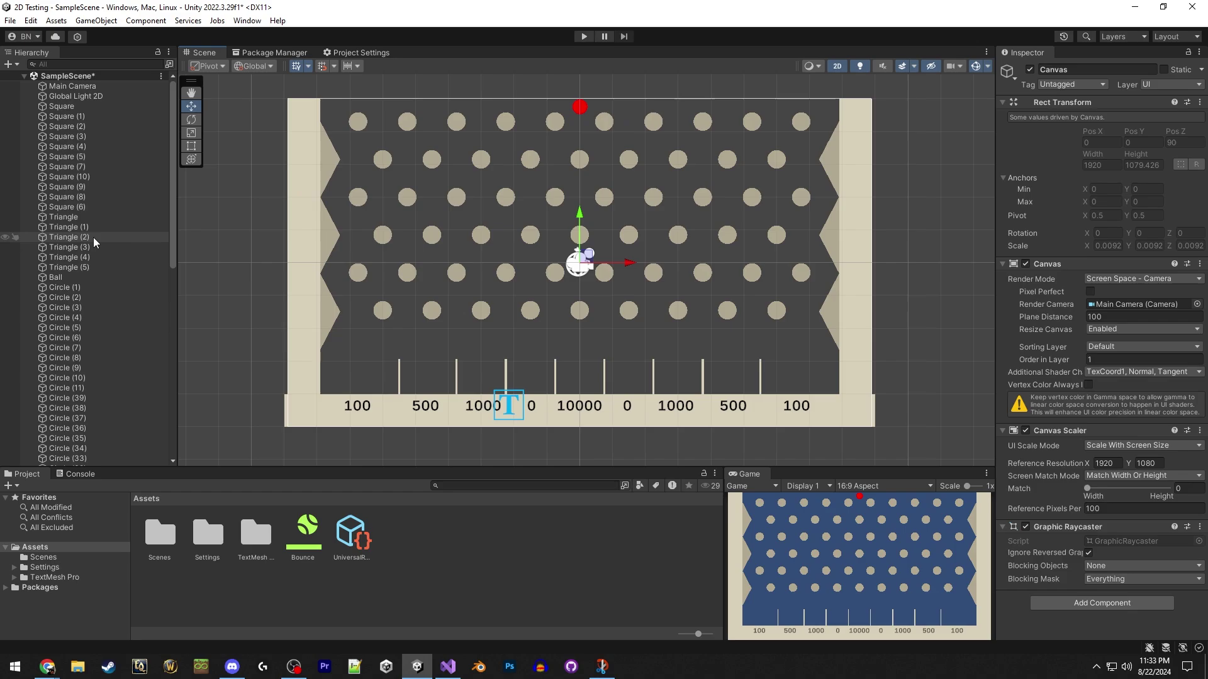
click(99, 107)
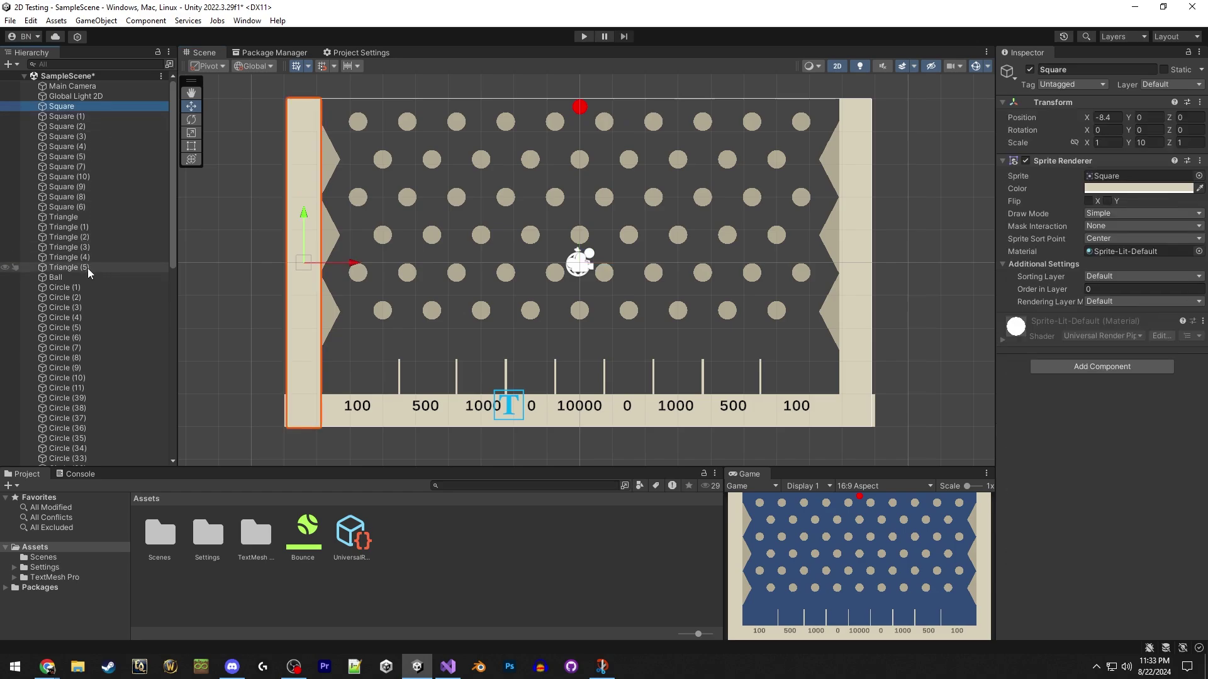
shift+click(88, 268)
drag(92, 279, 92, 103)
Add a Polygon Collider 2D to every object from Square through Circle (16).
click(92, 118)
scroll(107, 282, down, 10)
shift+click(101, 430)
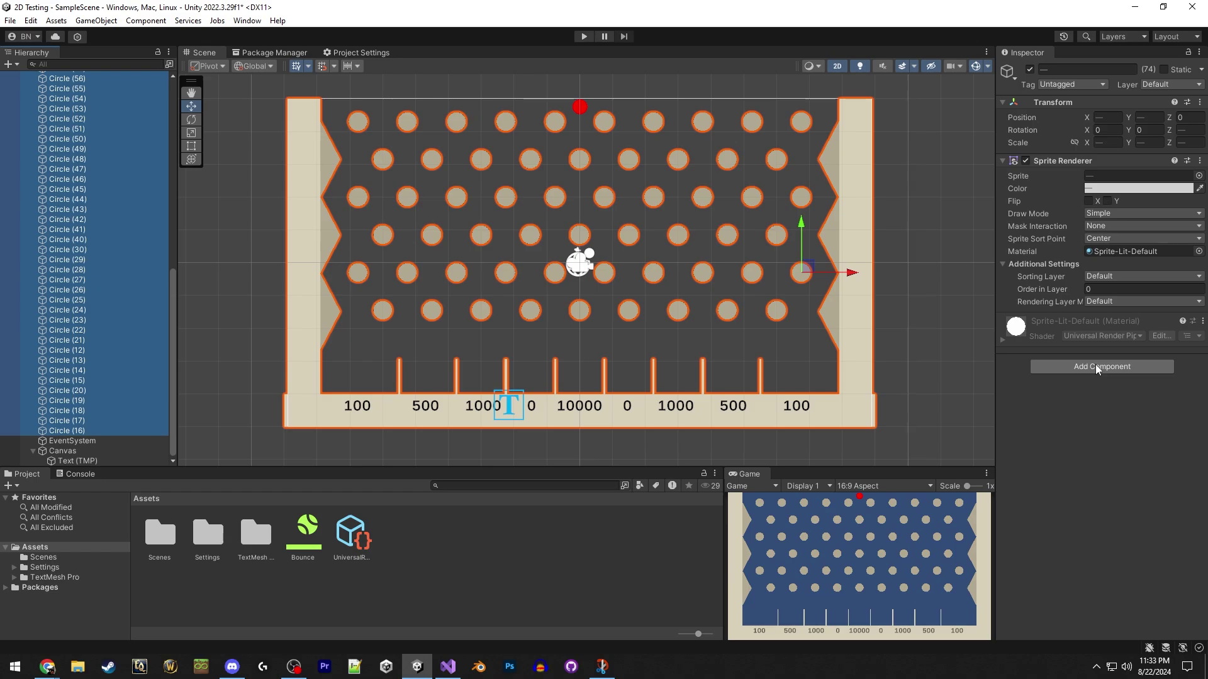
click(1095, 368)
text(pol)
click(1069, 410)
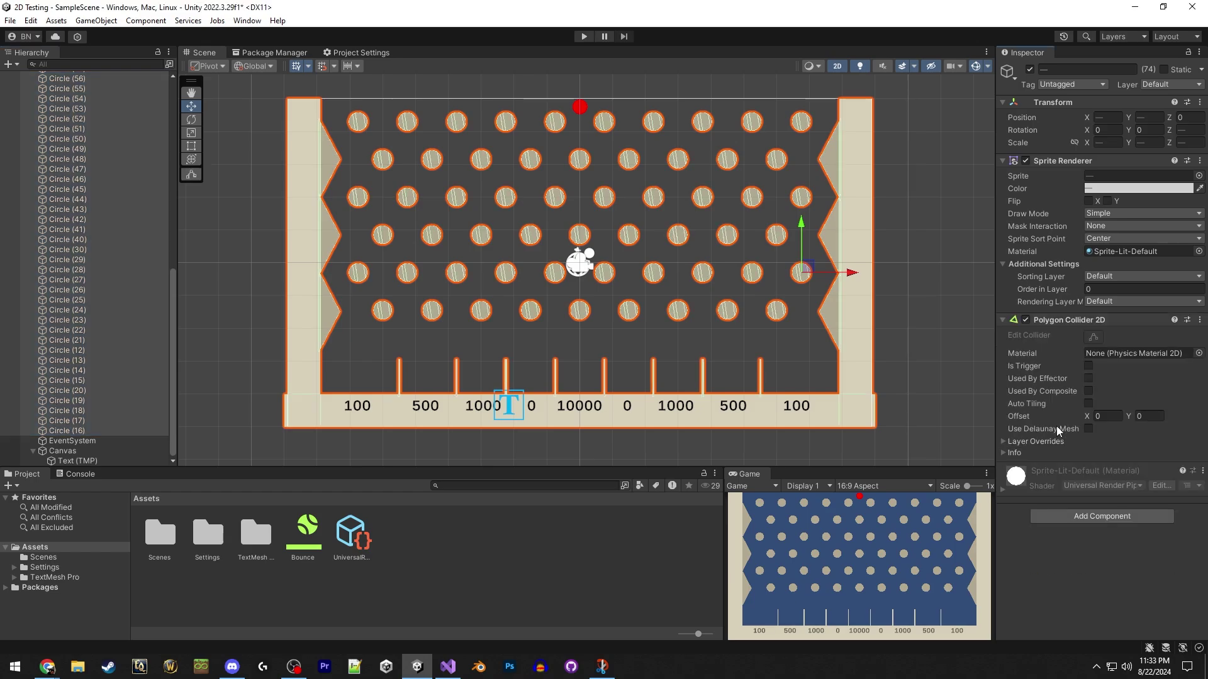
Create a new C# script named RandomSpawn in Assets and check the Ball's components.
click(642, 566)
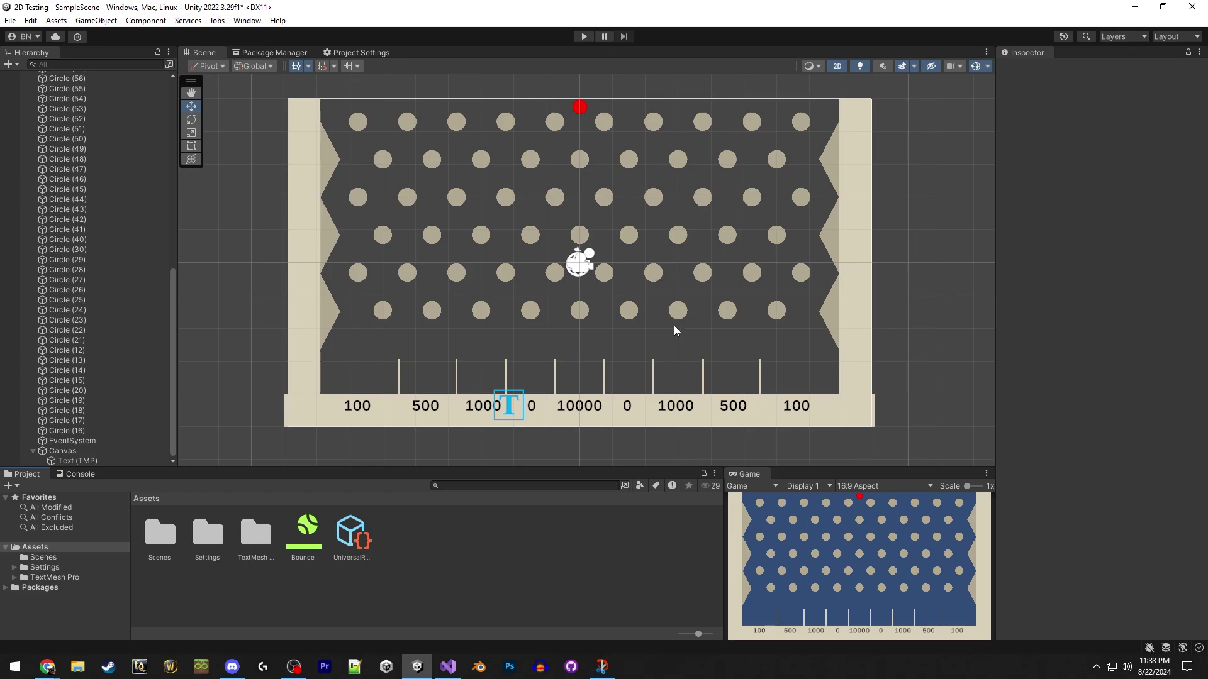
right_click(415, 539)
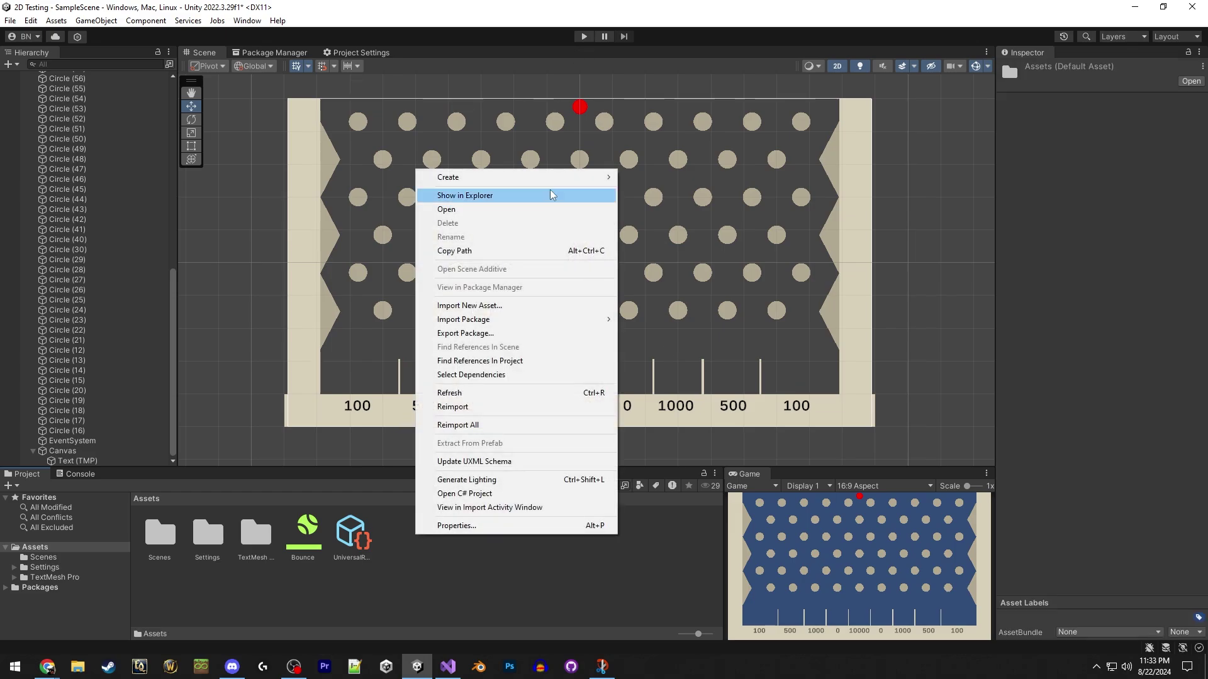
mouse_move(581, 179)
click(654, 45)
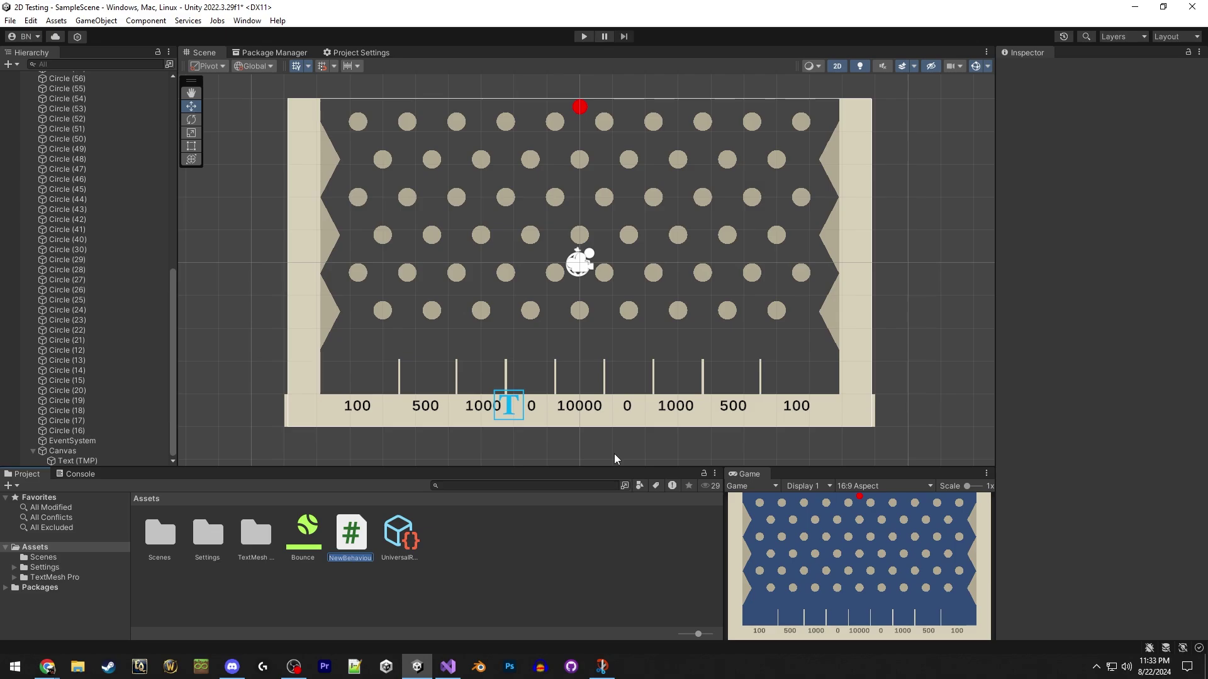
text(RandomSpawn)
key(Return)
click(579, 107)
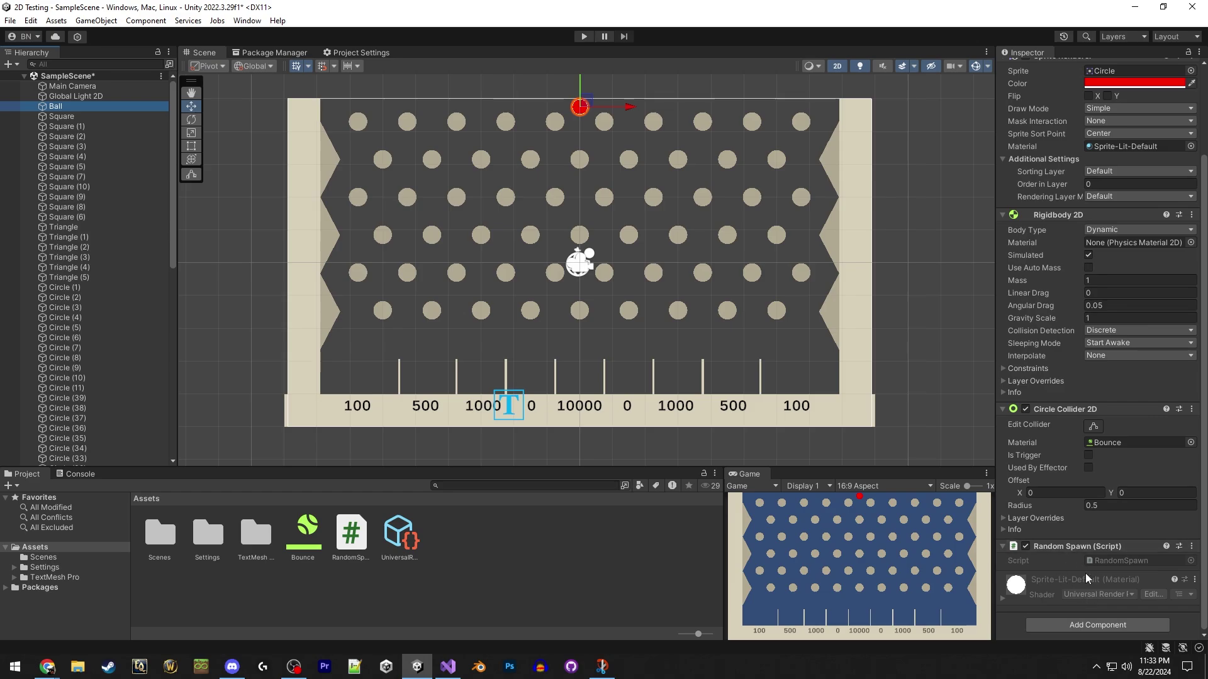
click(353, 535)
Open RandomSpawn in Visual Studio and declare a Vector2 randomPosition field.
double_click(352, 536)
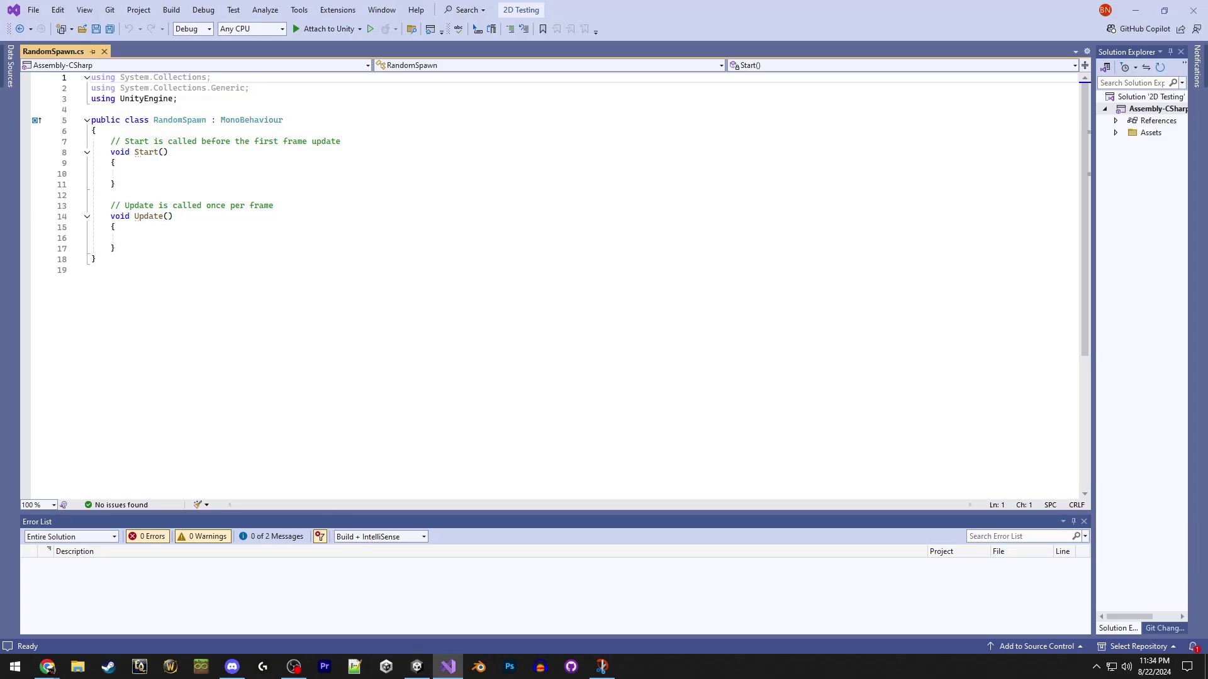
click(48, 667)
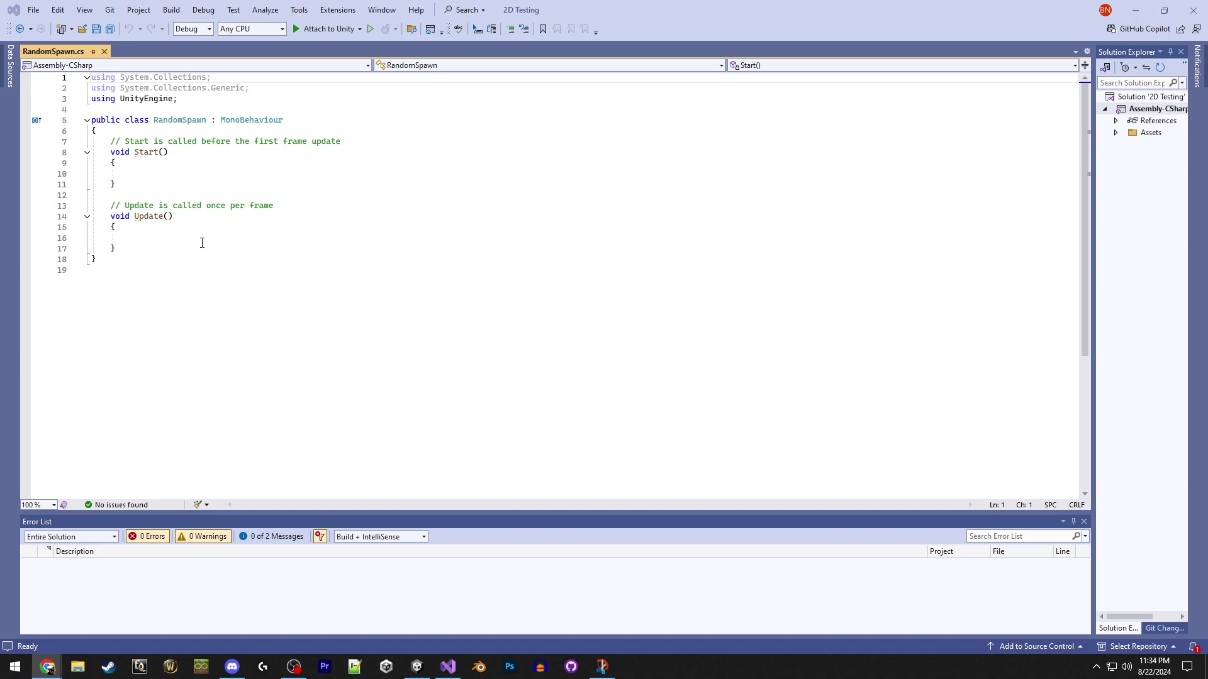
click(207, 170)
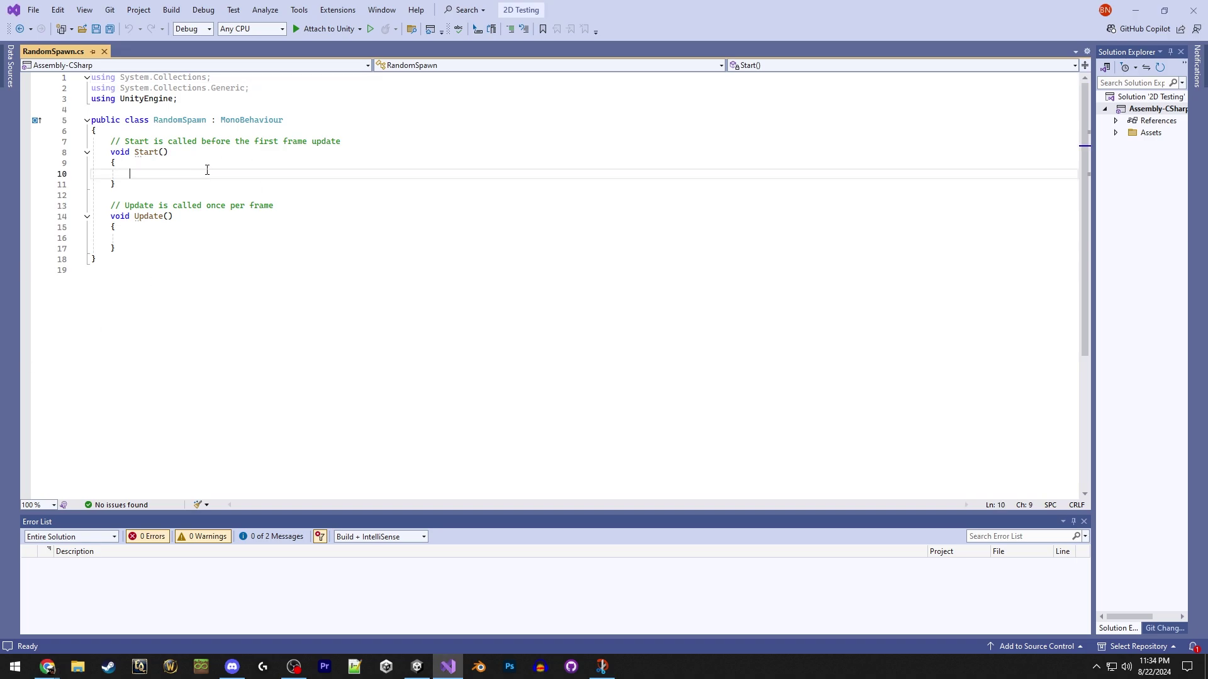
click(174, 131)
key(Return)
key(Return)
key(Up)
text(Vectore)
key(BackSpace)
text(2 spaw)
key(BackSpace)
key(BackSpace)
key(BackSpace)
key(BackSpace)
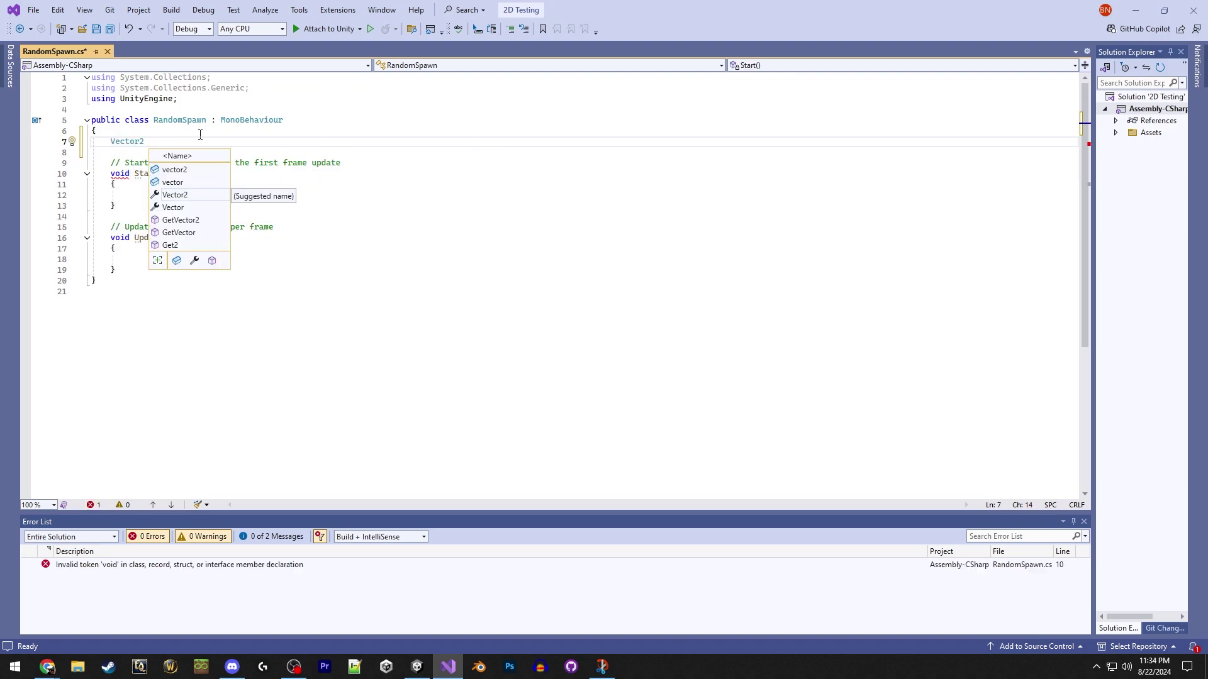
text(randomPosition;)
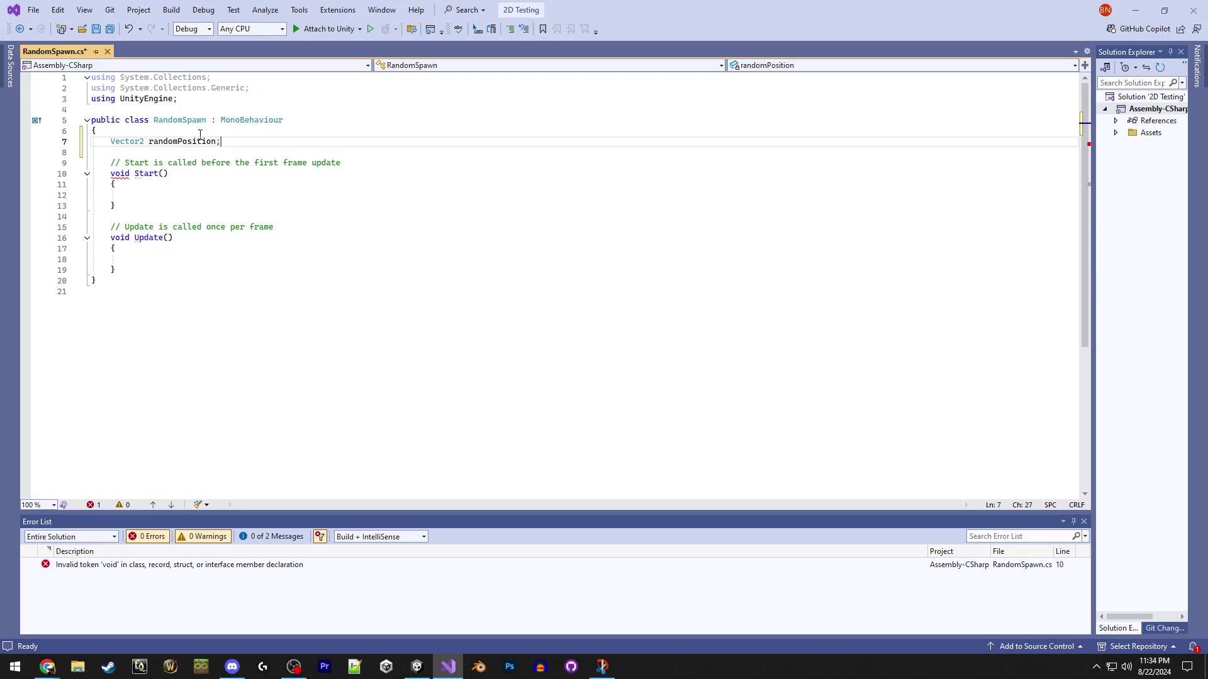
key(Return)
Add public float fields xRange = 5f and yRange = 0.5f.
text(public float xRange = 5f;)
key(Return)
text(public float yRange)
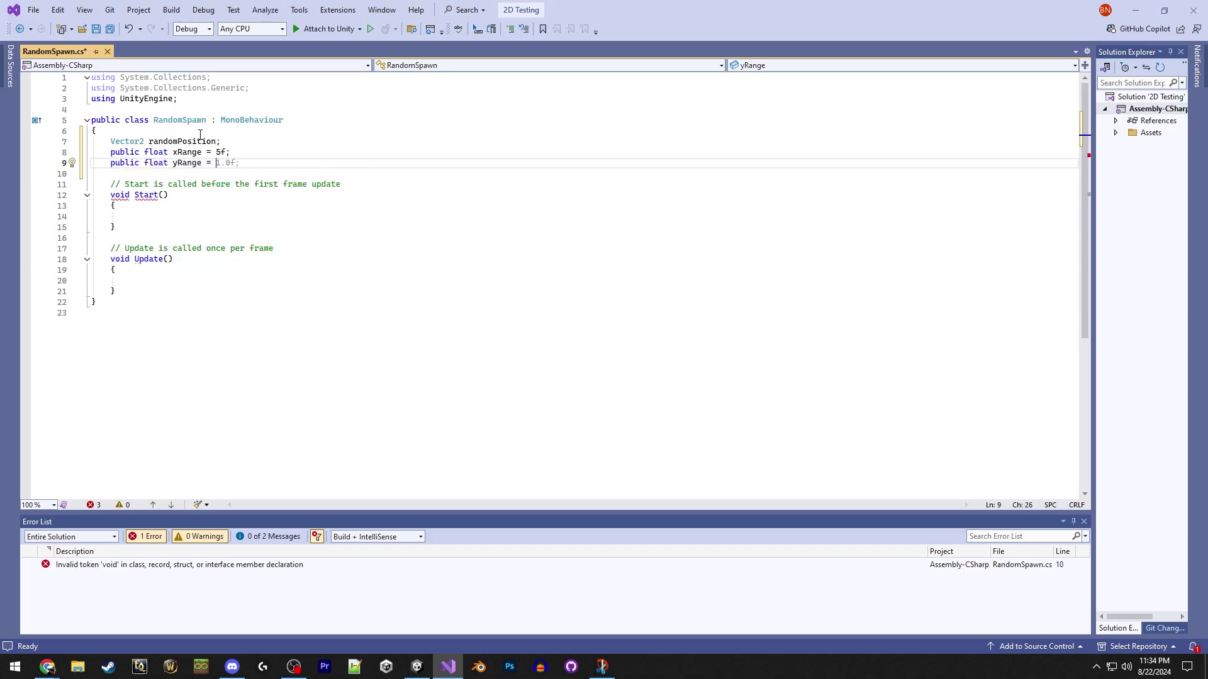
text( = 0.5f;)
In Start(), compute xPosition and yPosition with Random.Range around xRange and yRange.
click(187, 215)
text(float xPosition = Ran)
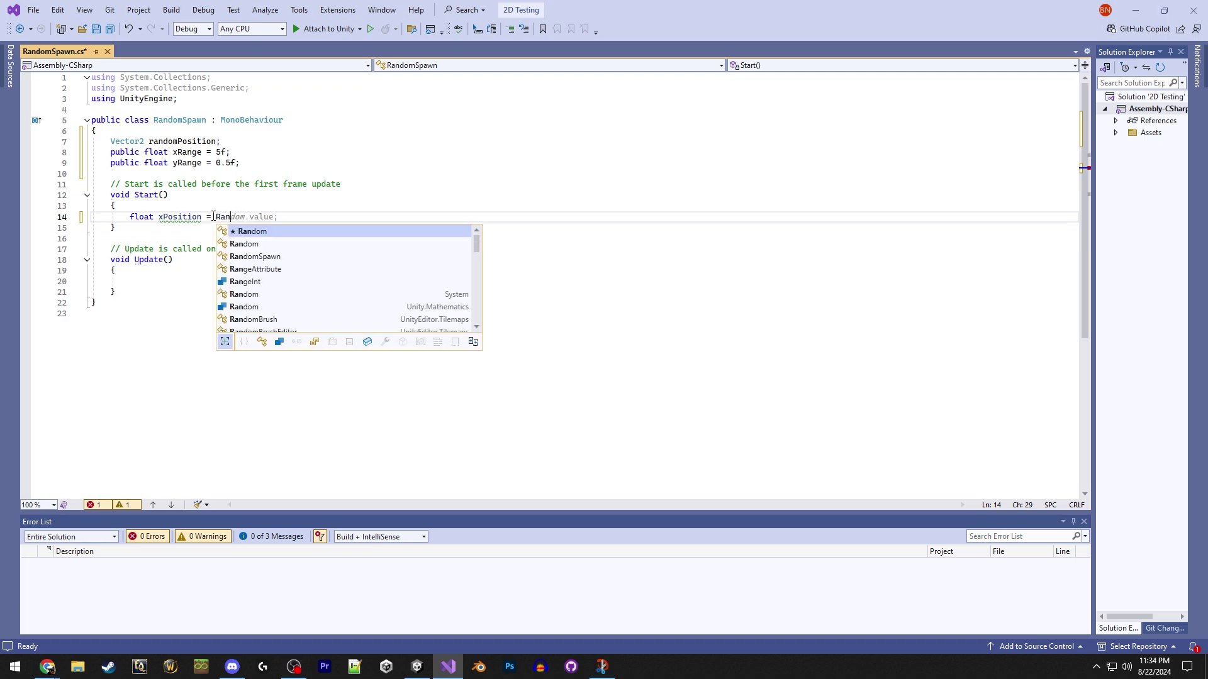
text(dom.Range)
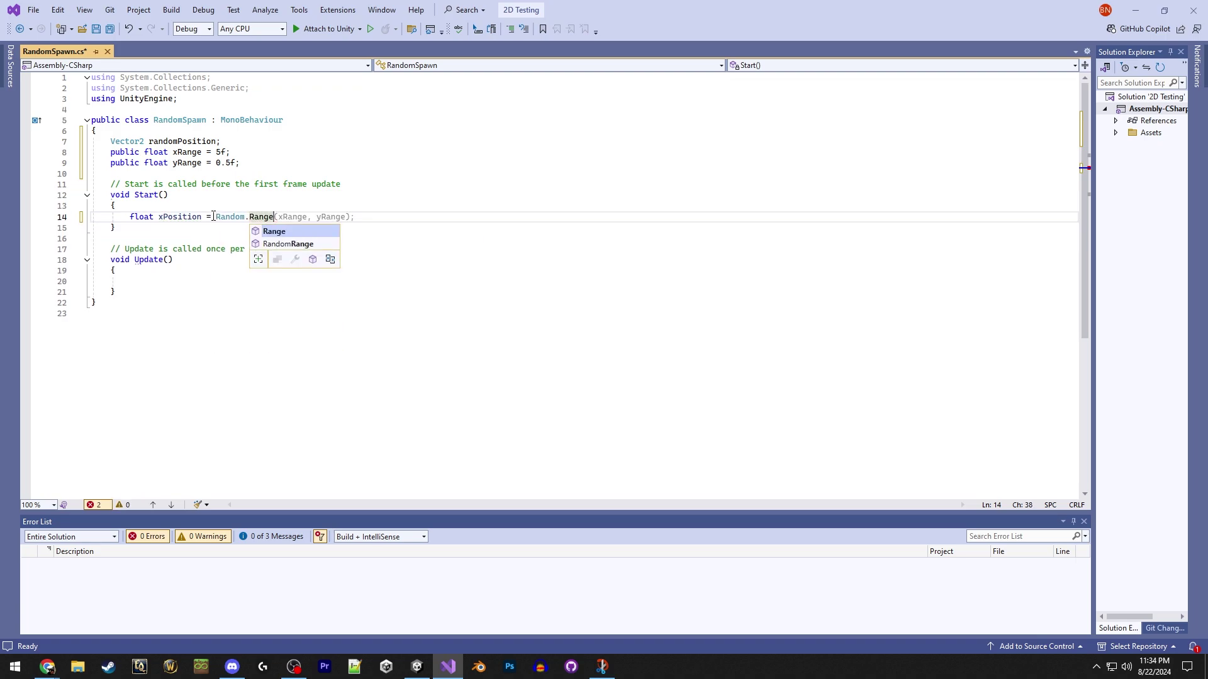
text((0 - )
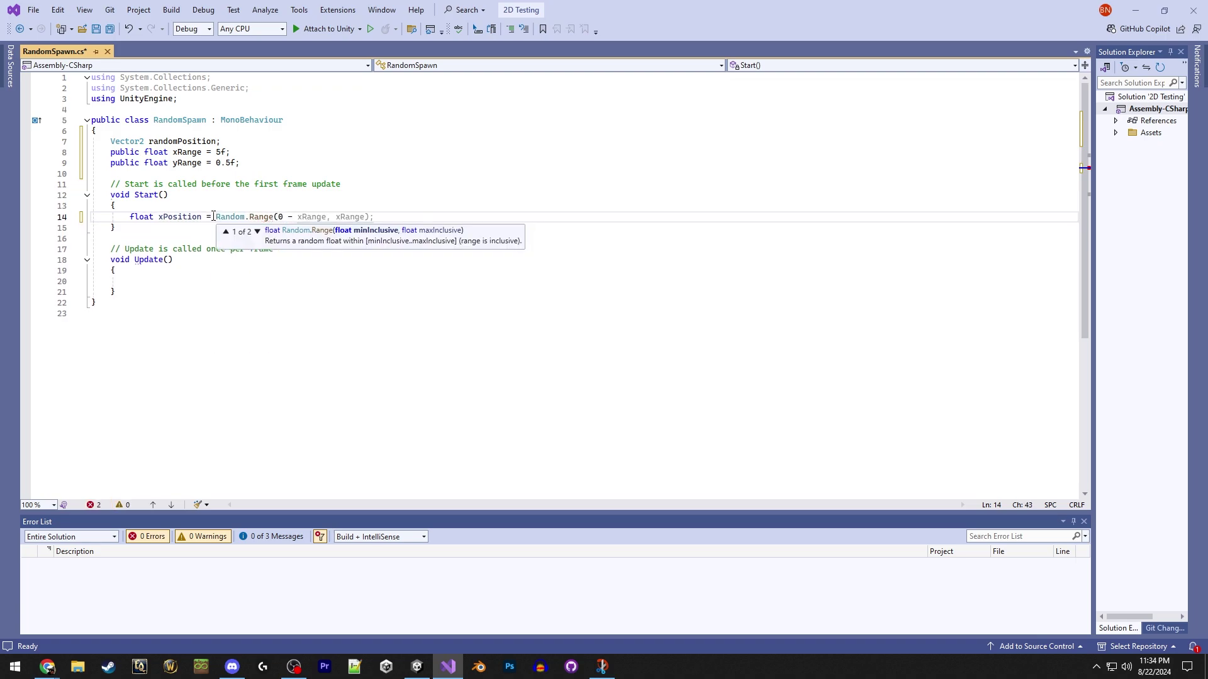
text(xRange, )
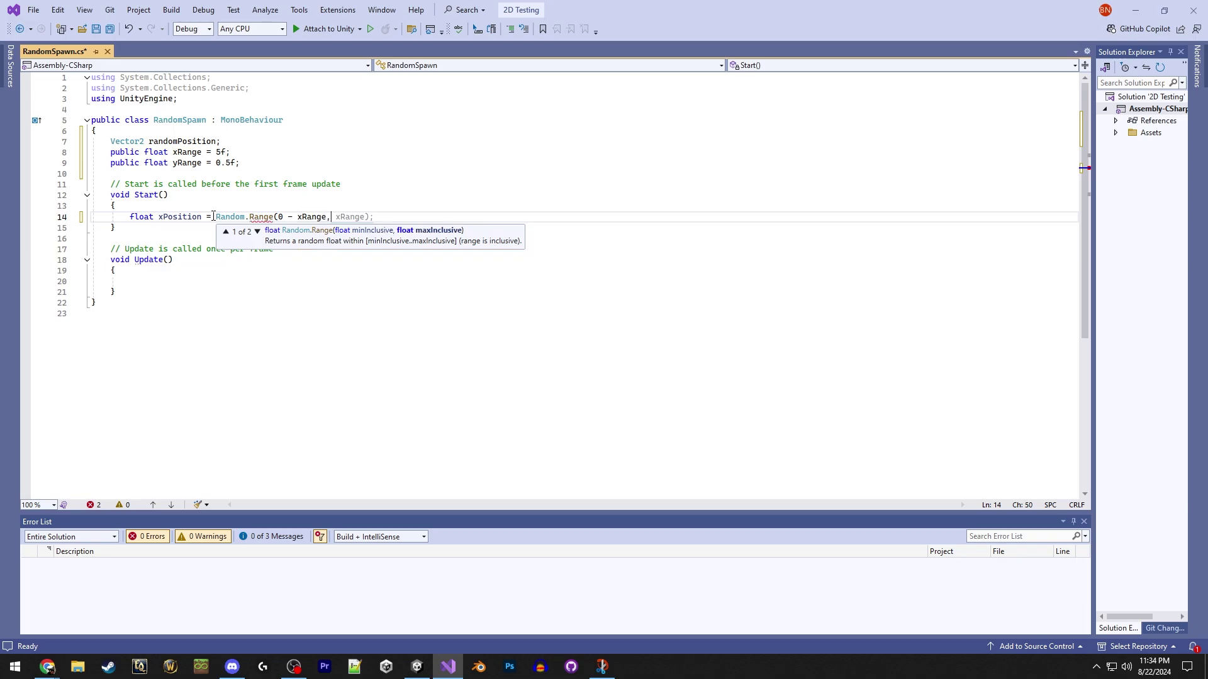
text(0 +)
key(Tab)
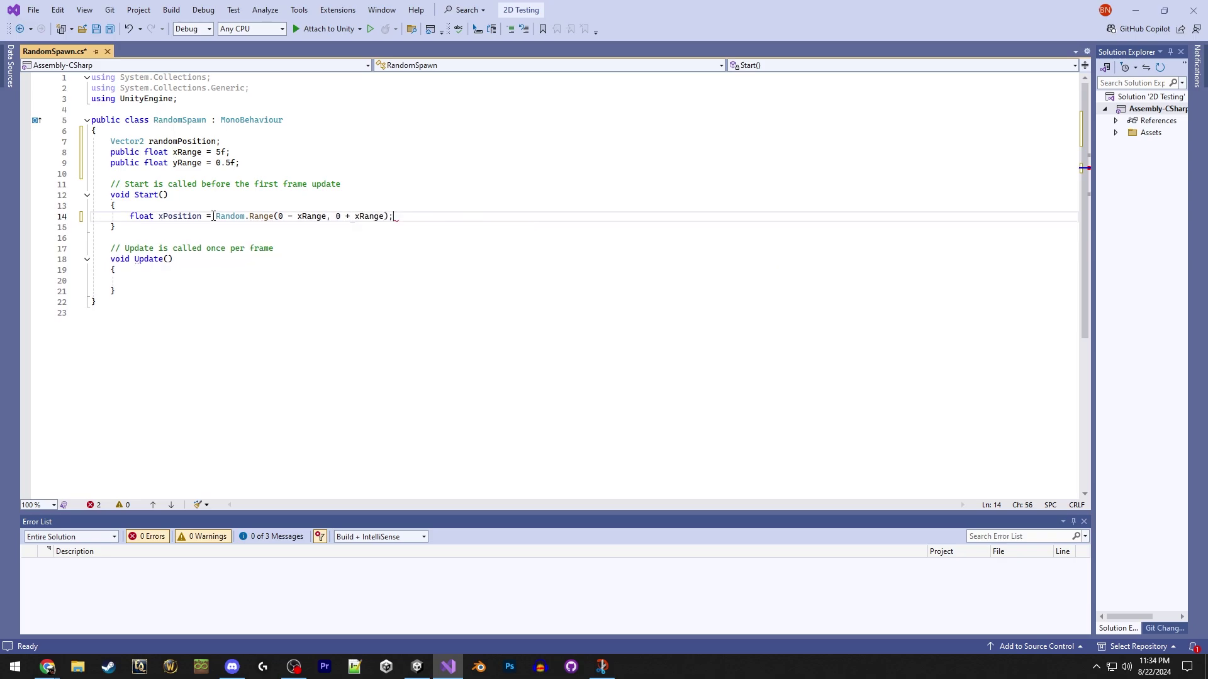
key(Return)
text(float )
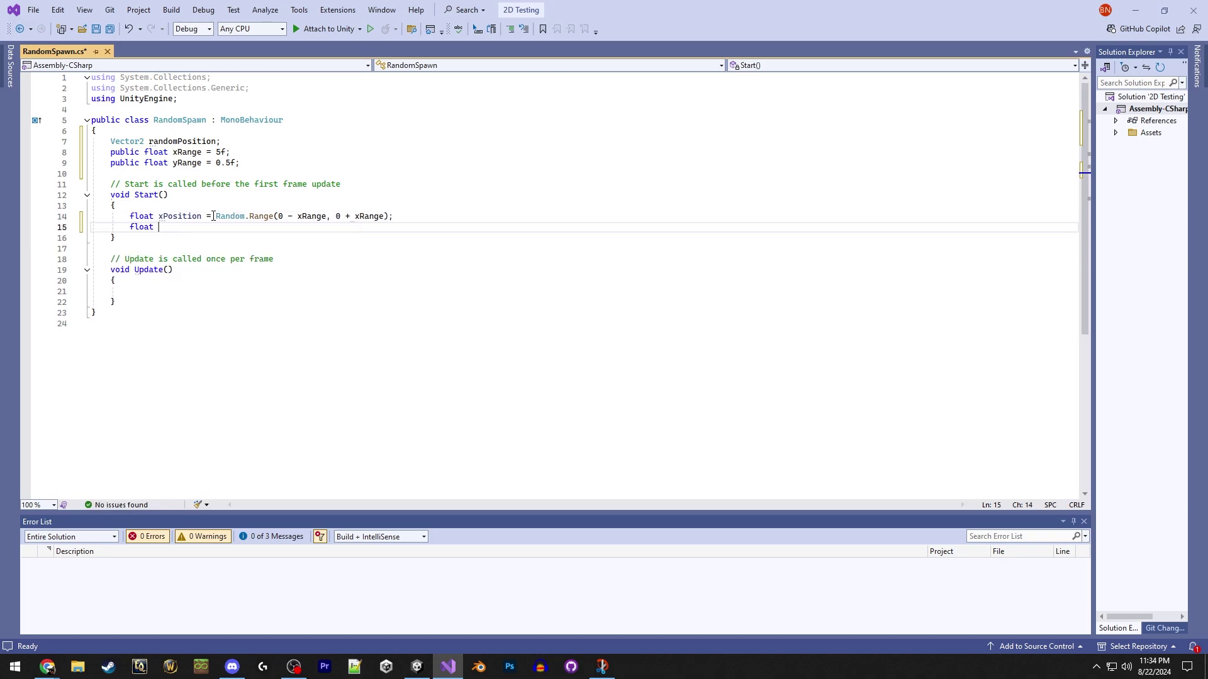
text(yPosition = Random)
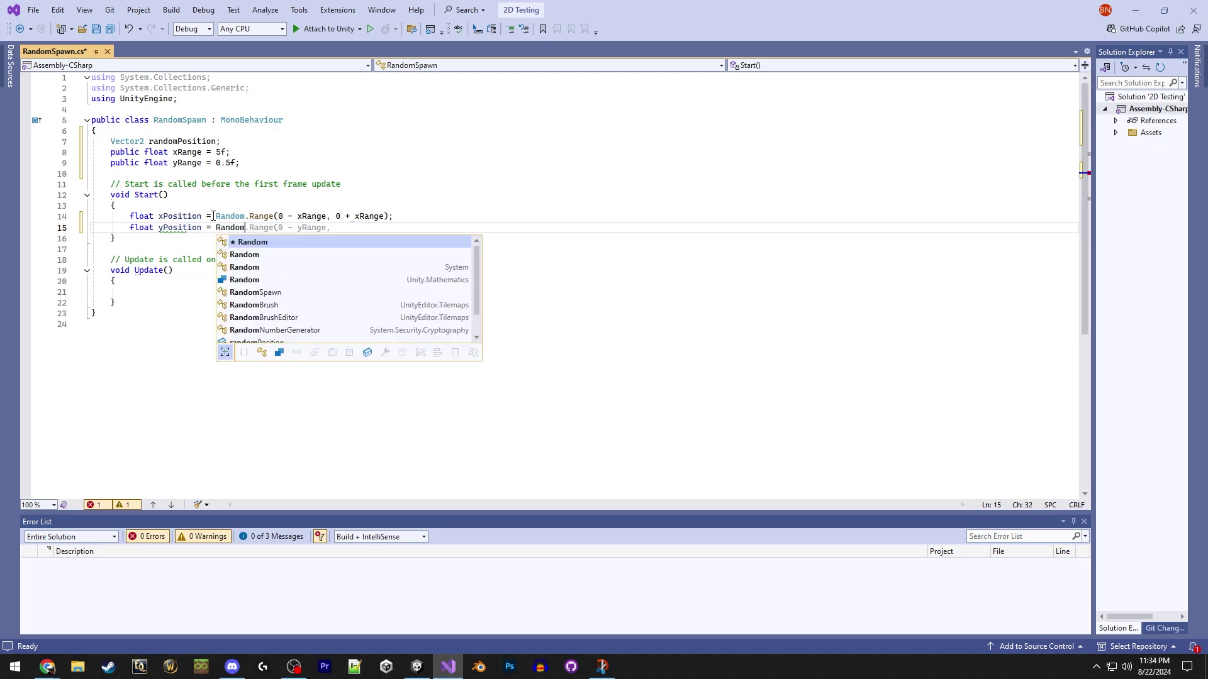
key(Tab)
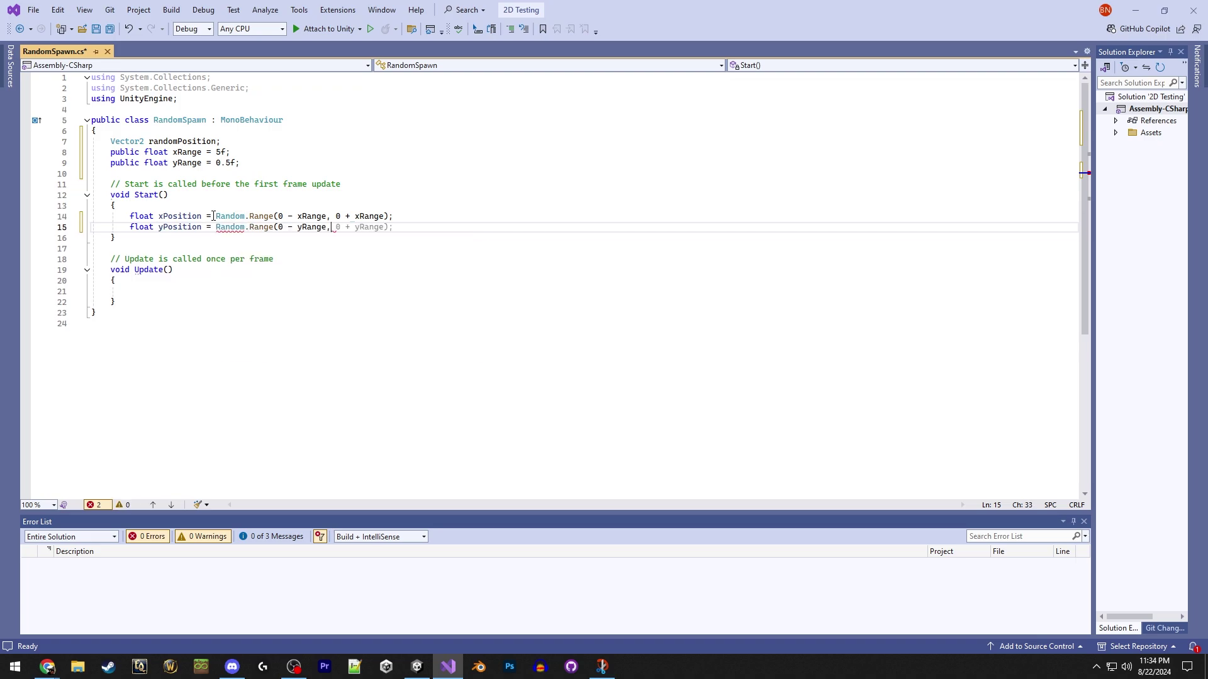
key(Tab)
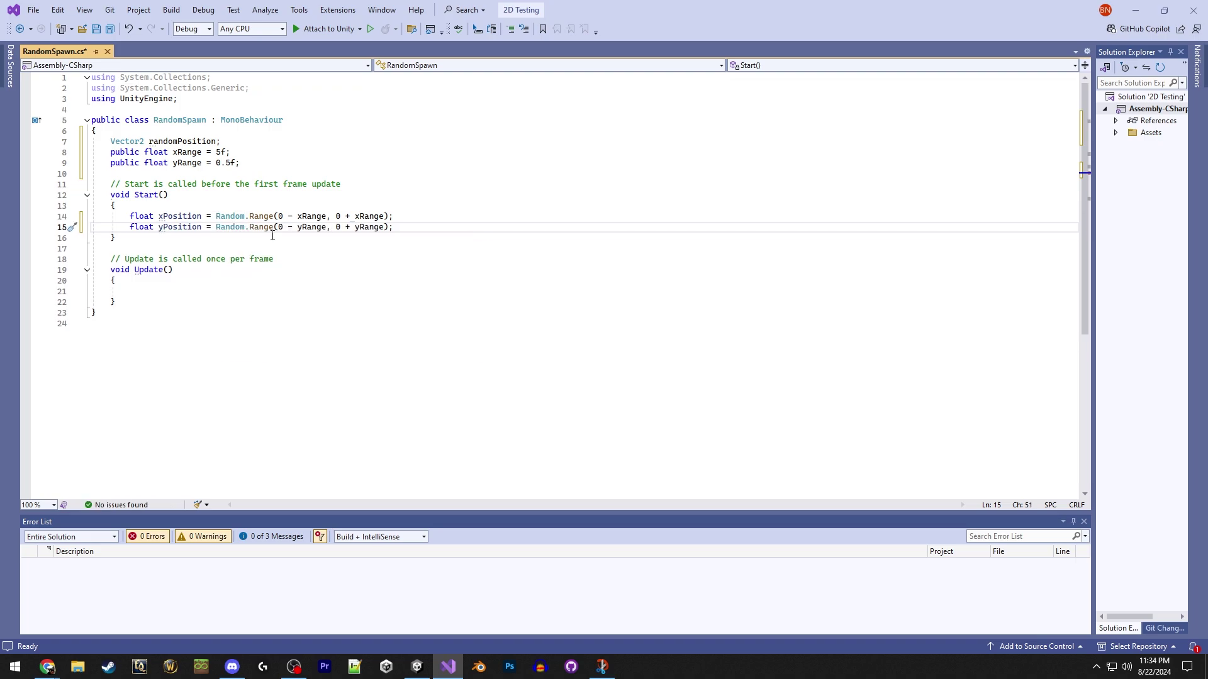
Read the Ball's position in Unity and set both yPosition range bounds to 4.75f.
click(417, 666)
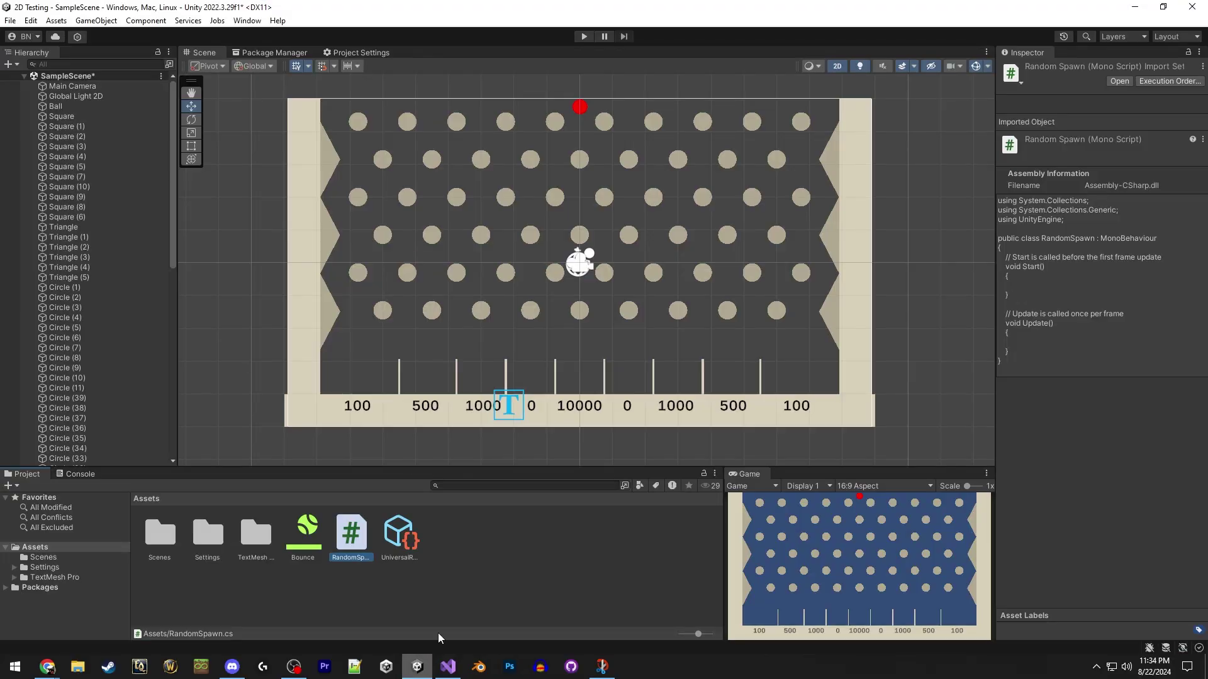
click(579, 263)
click(579, 108)
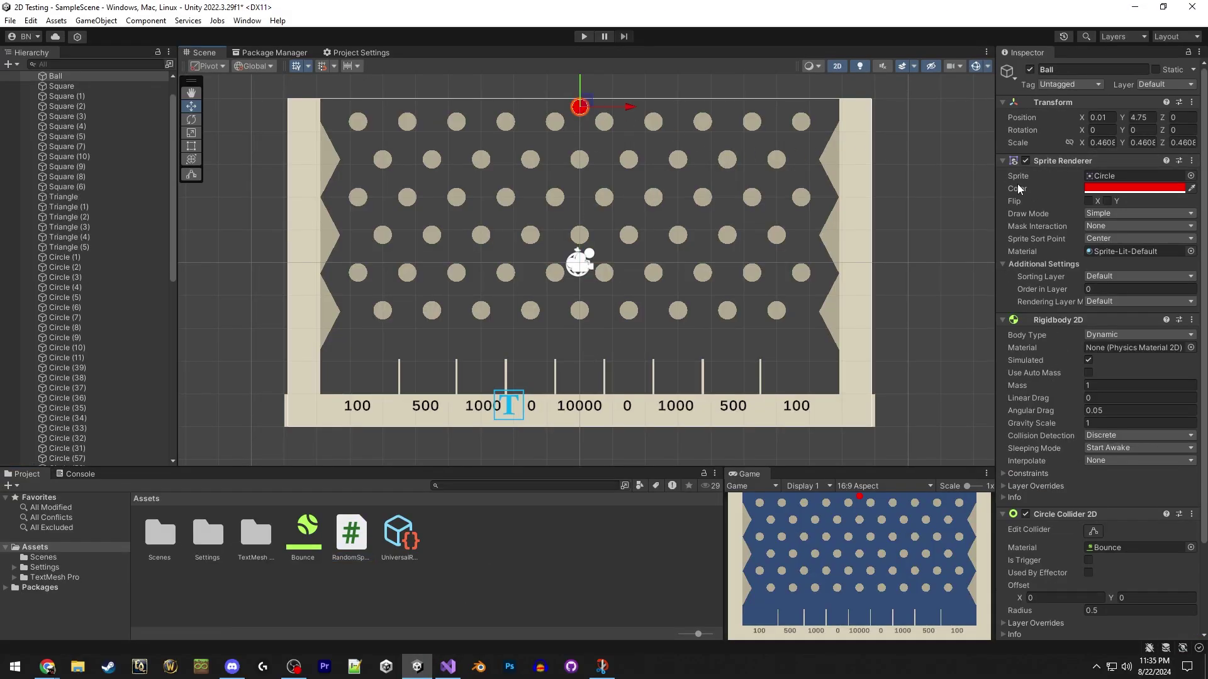
click(448, 666)
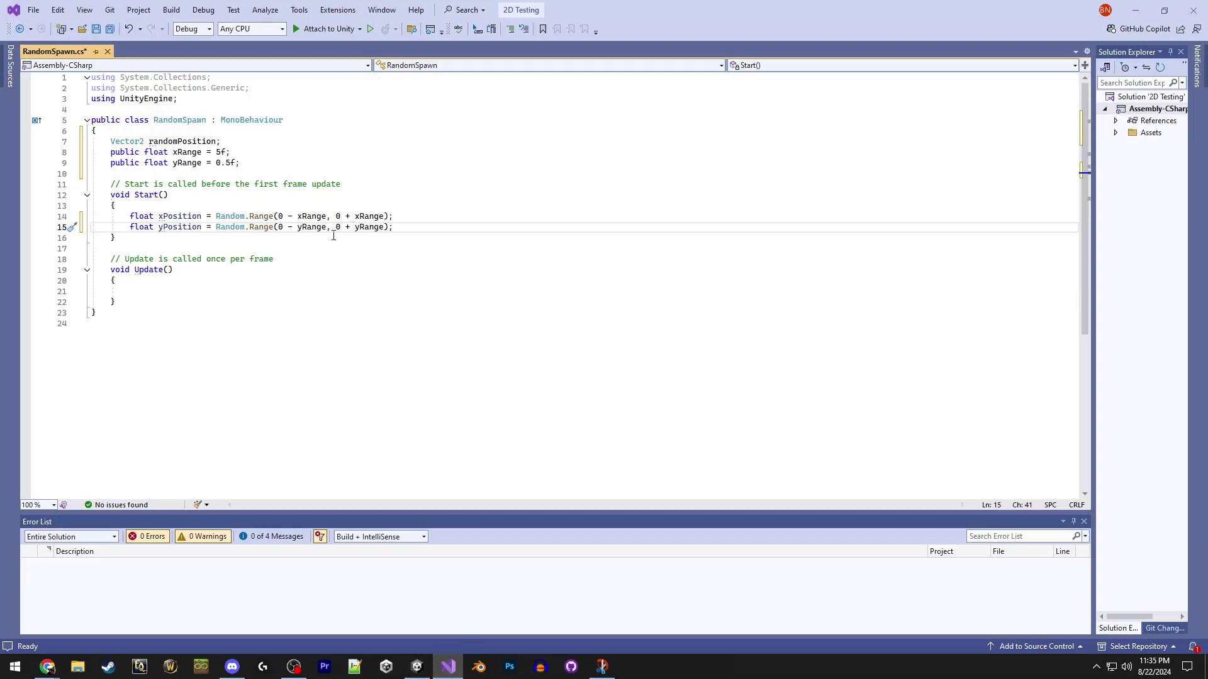
text(4.75)
click(352, 228)
text(4.75)
key(Right)
text(f)
click(297, 228)
text(f)
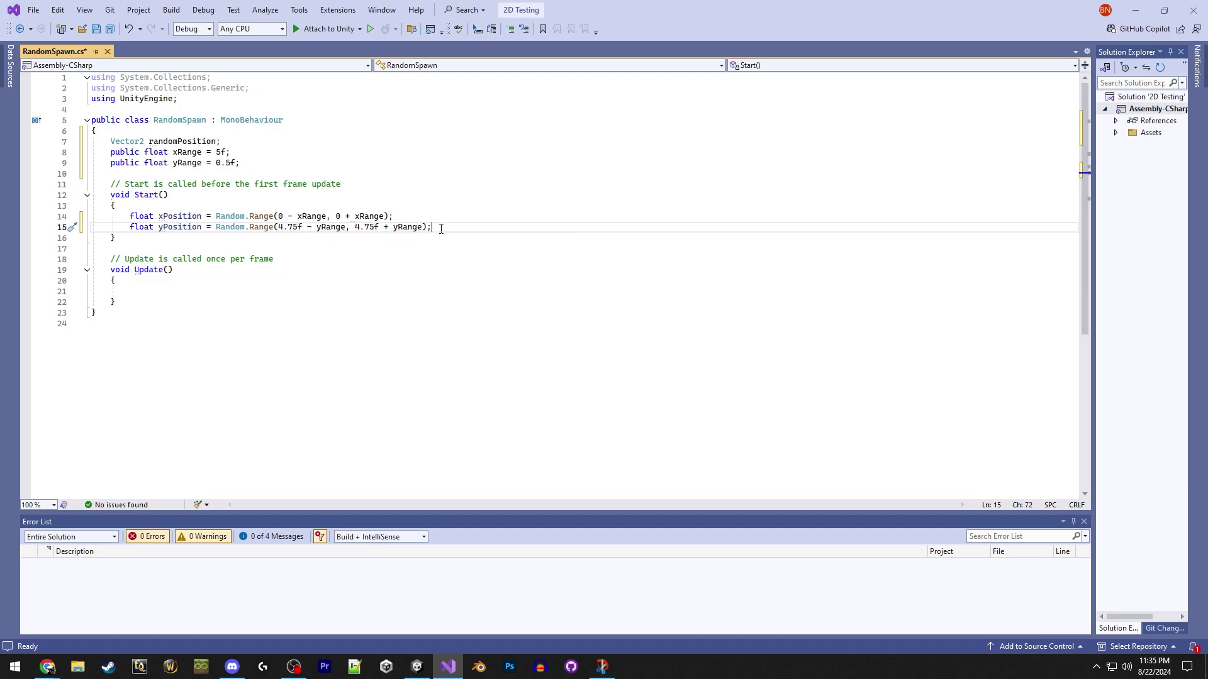
Set randomPosition to new Vector2(xPosition, yPosition) and assign it to transform.position.
key(Return)
text(randomPosit)
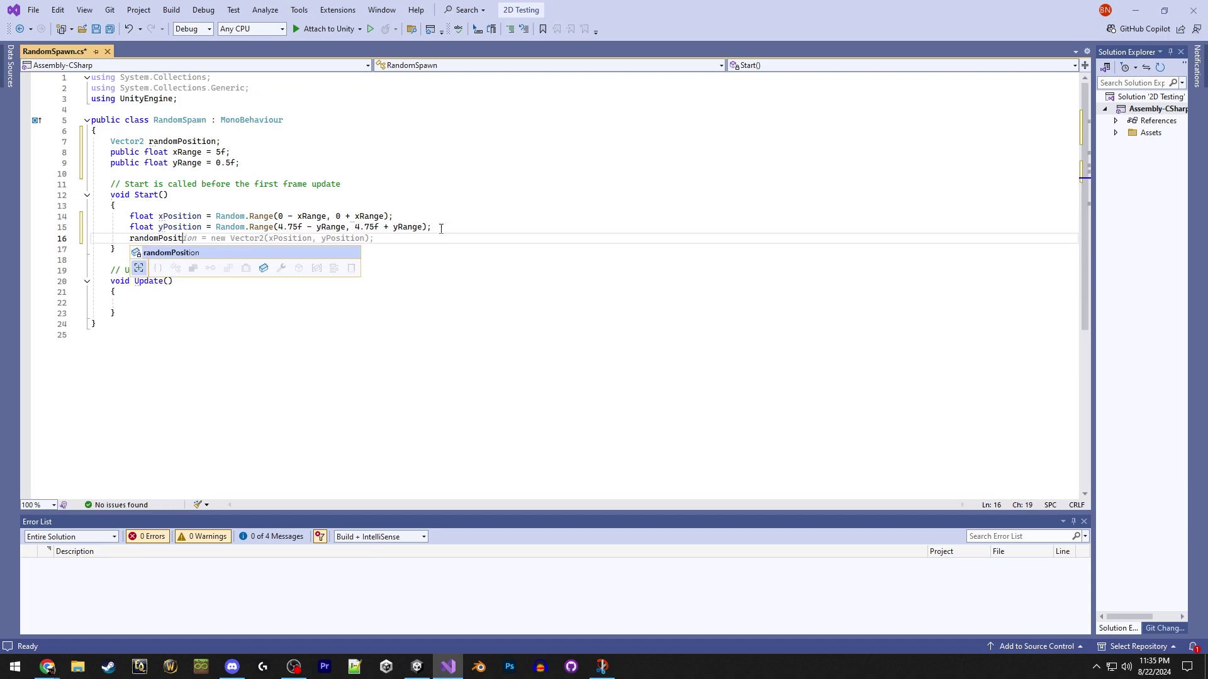
text(ion = new )
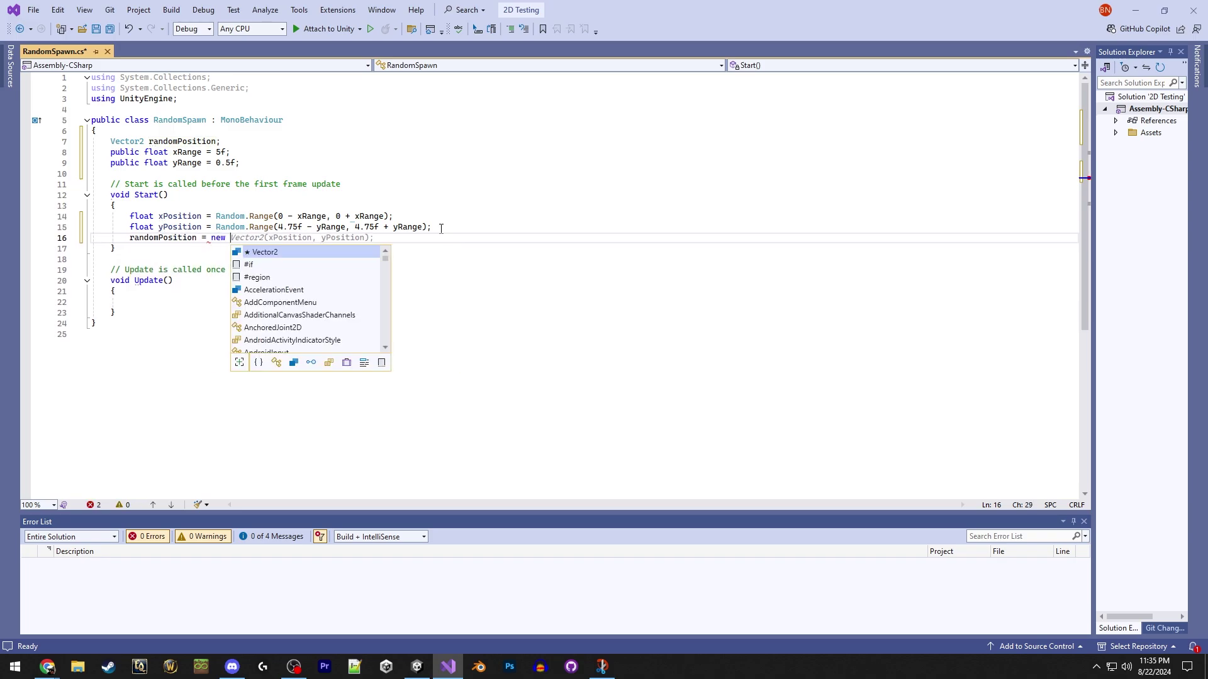
text(Vector2)
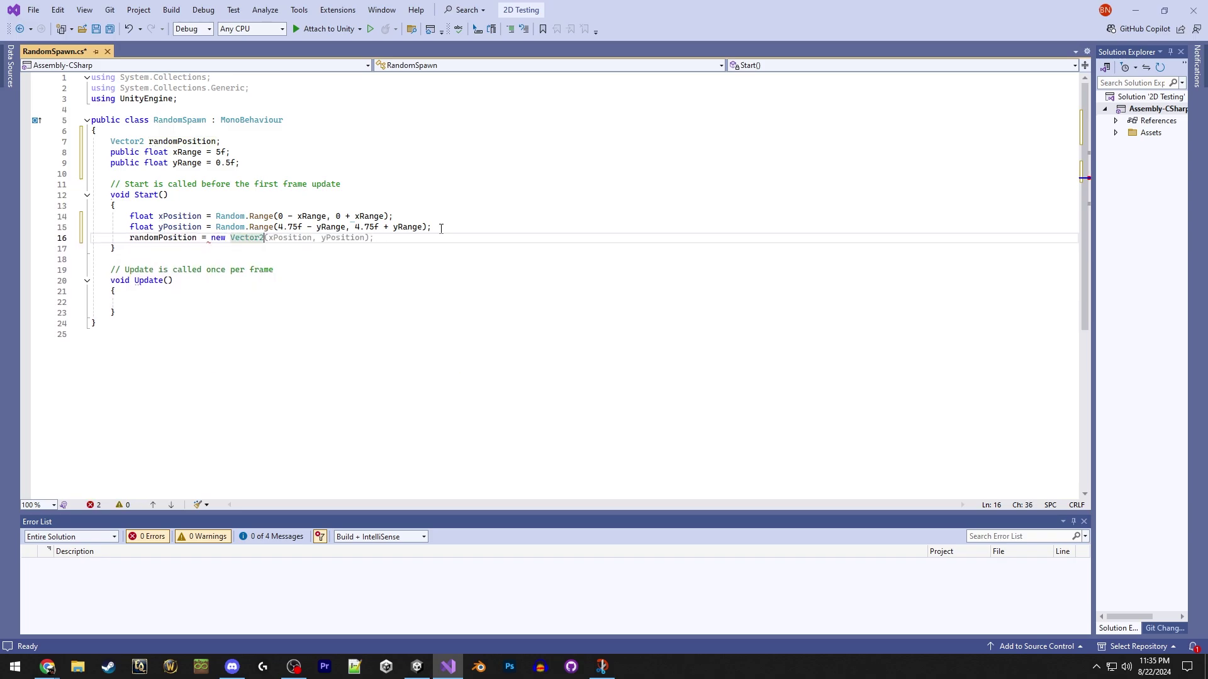
text(()
key(Tab)
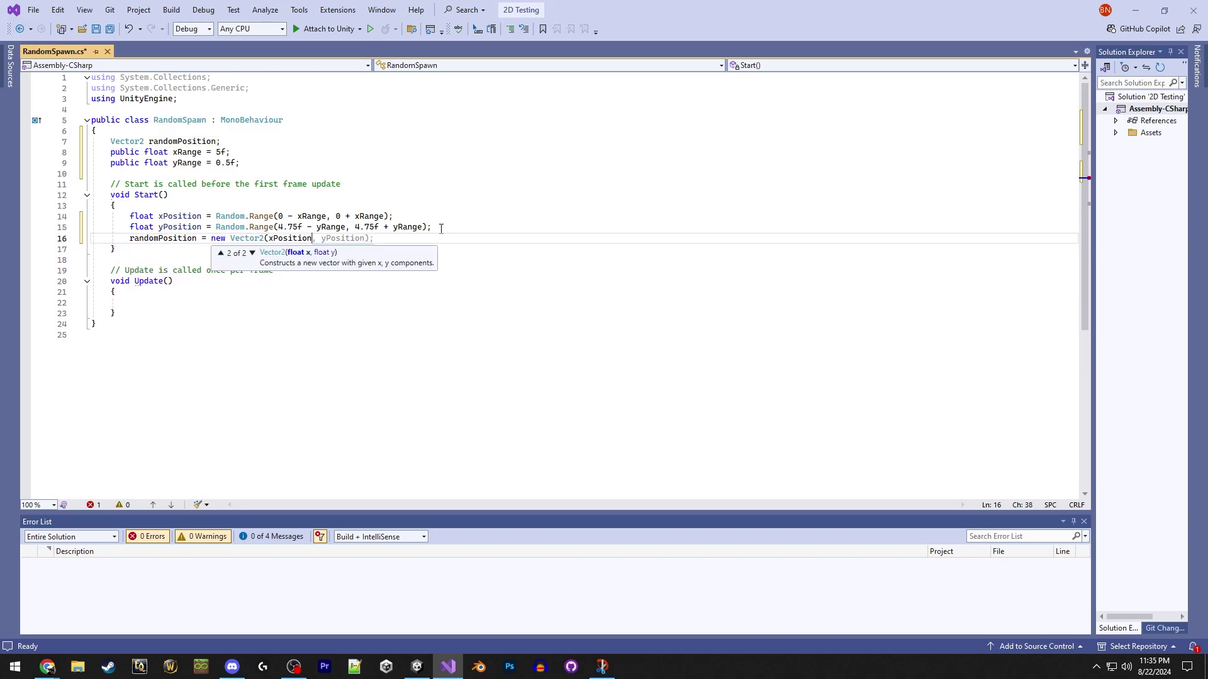
key(Return)
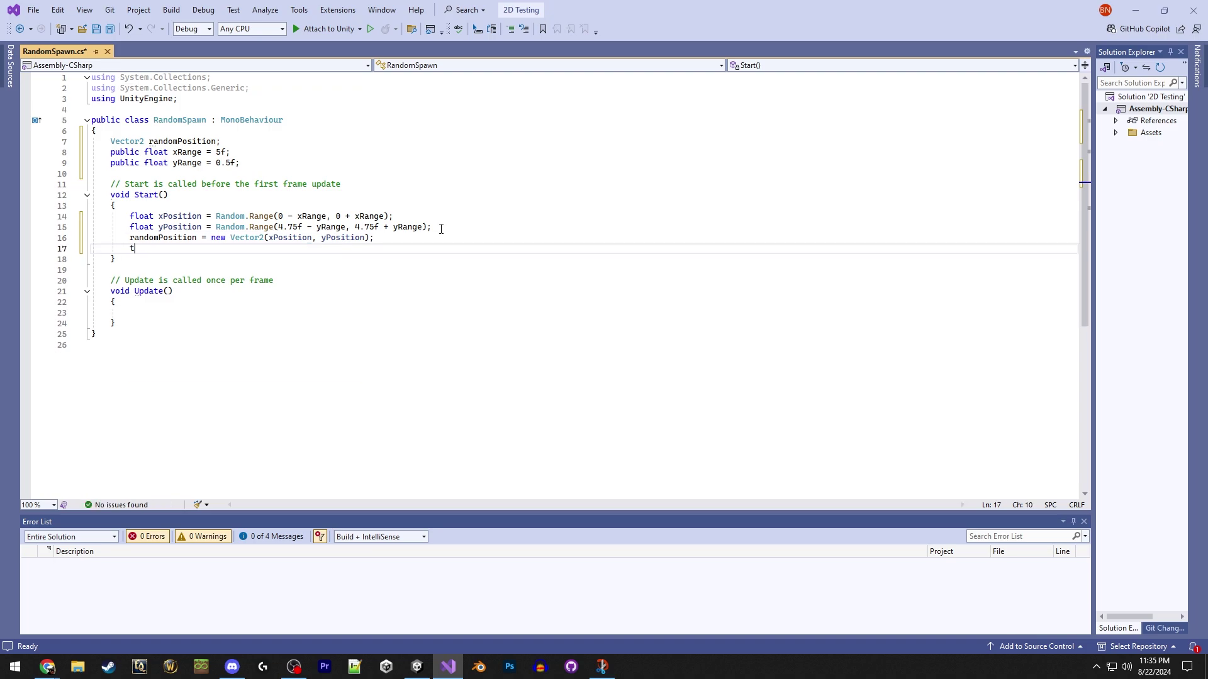
text(transform)
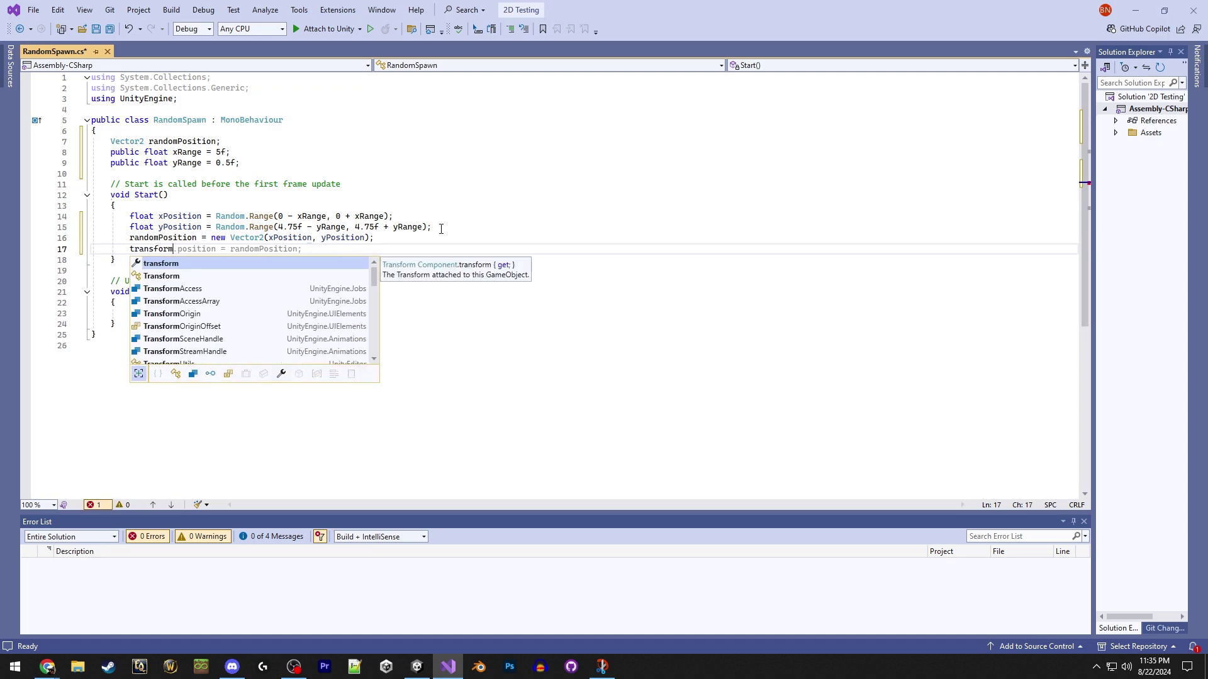
key(Escape)
key(Tab)
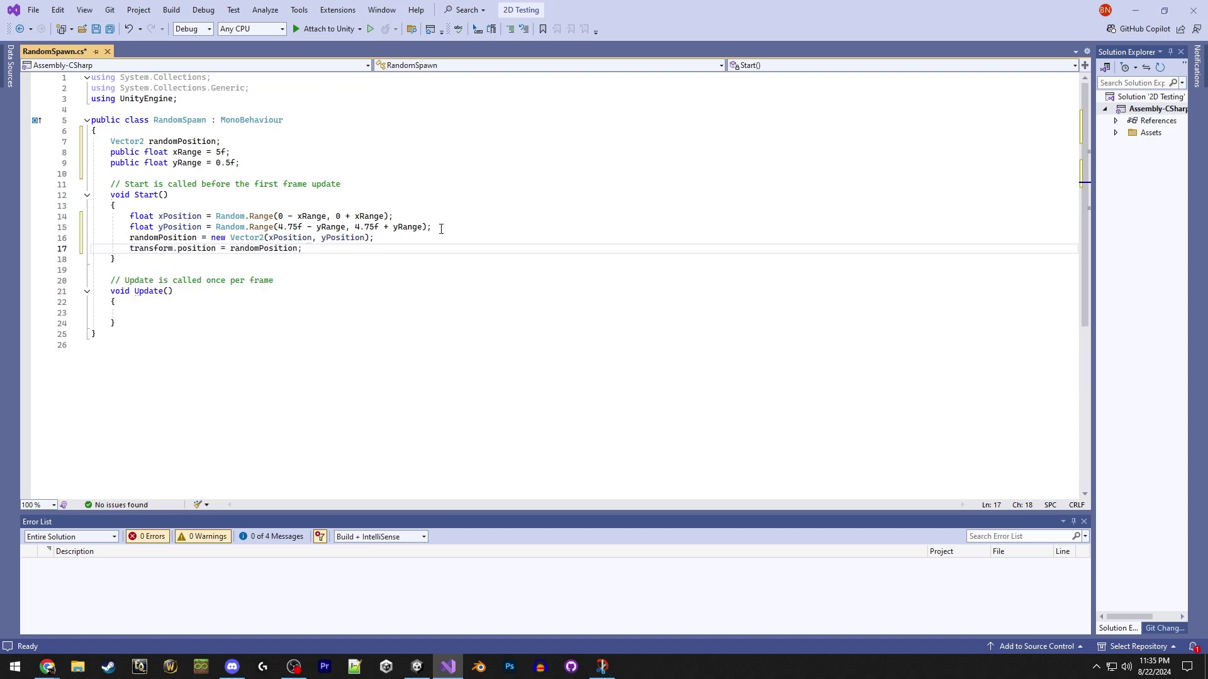
click(209, 315)
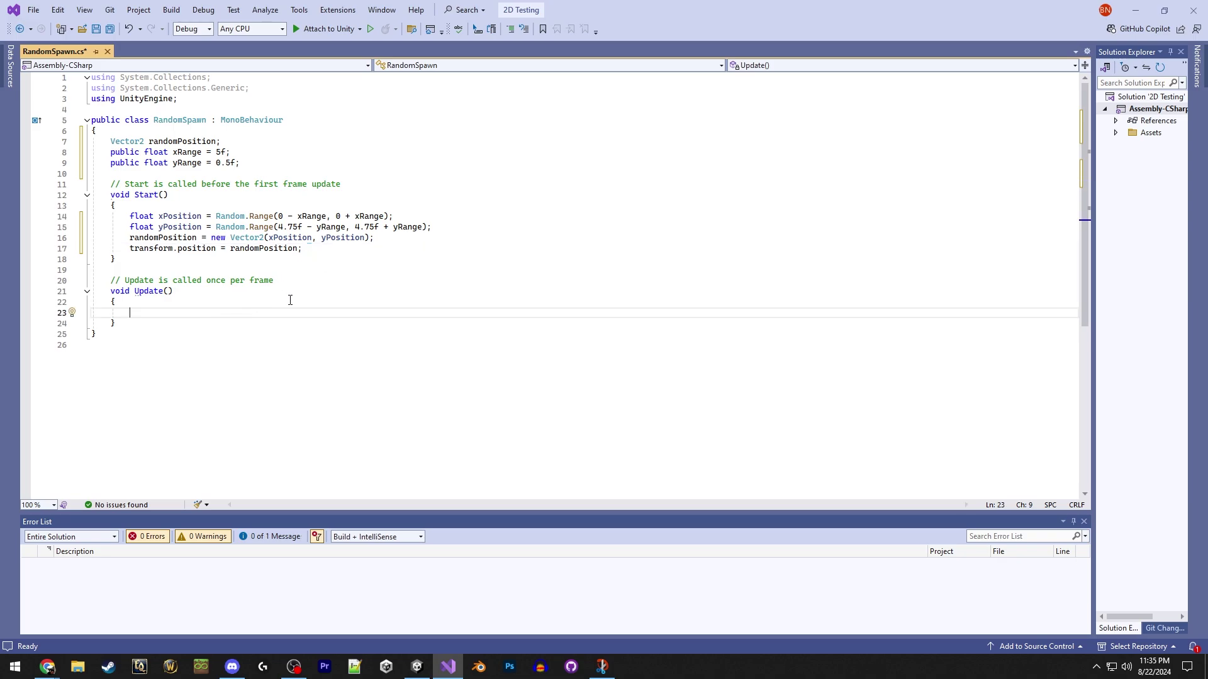
In Update(), call SceneManager.LoadScene(0) when Input.GetKey(KeyCode.Space) is true, and save.
text(if (Inpu)
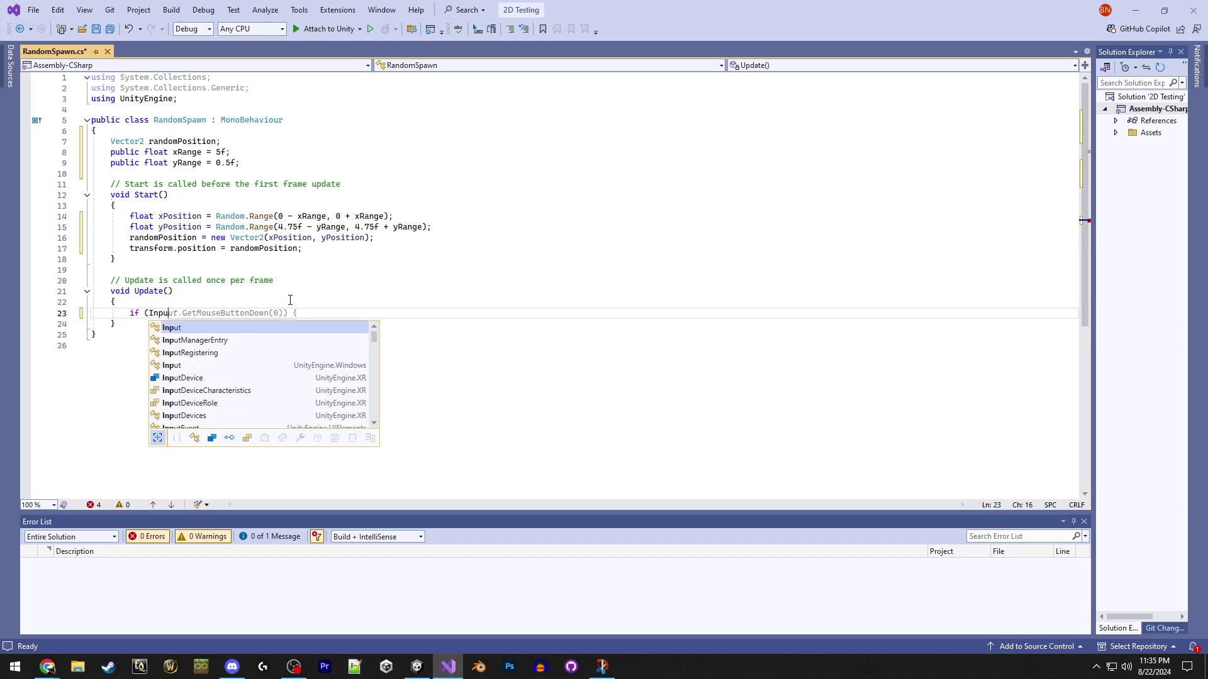
text(t.GetKey)
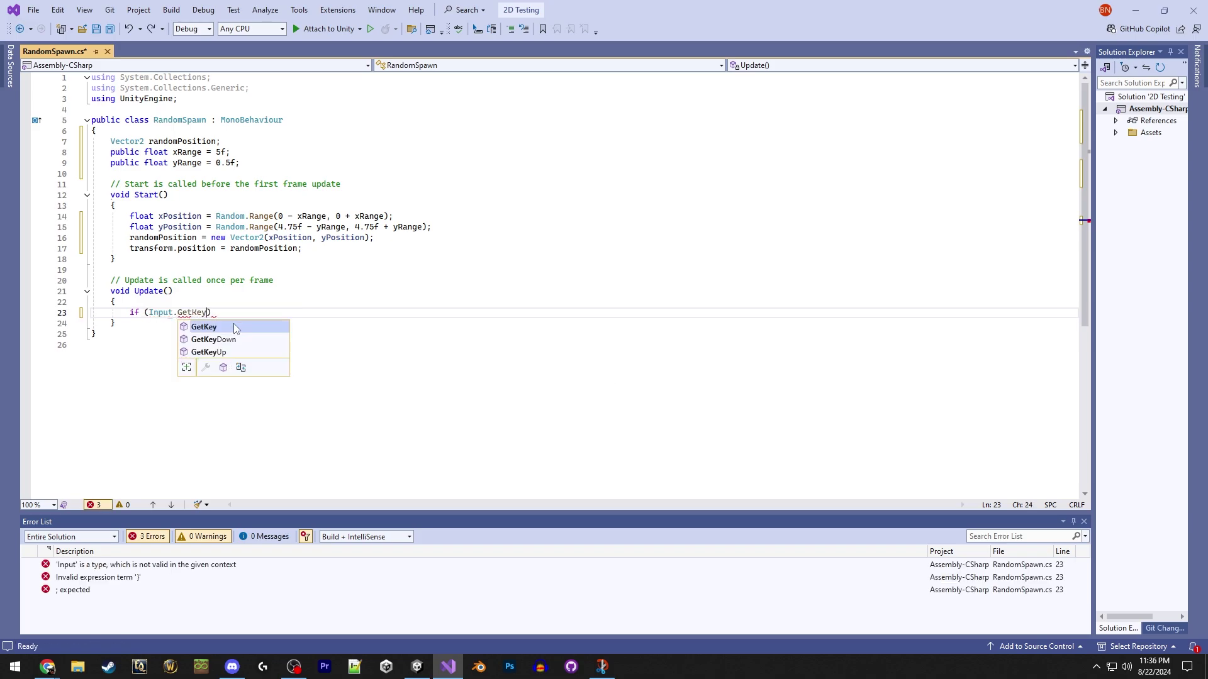
text((KeyCod)
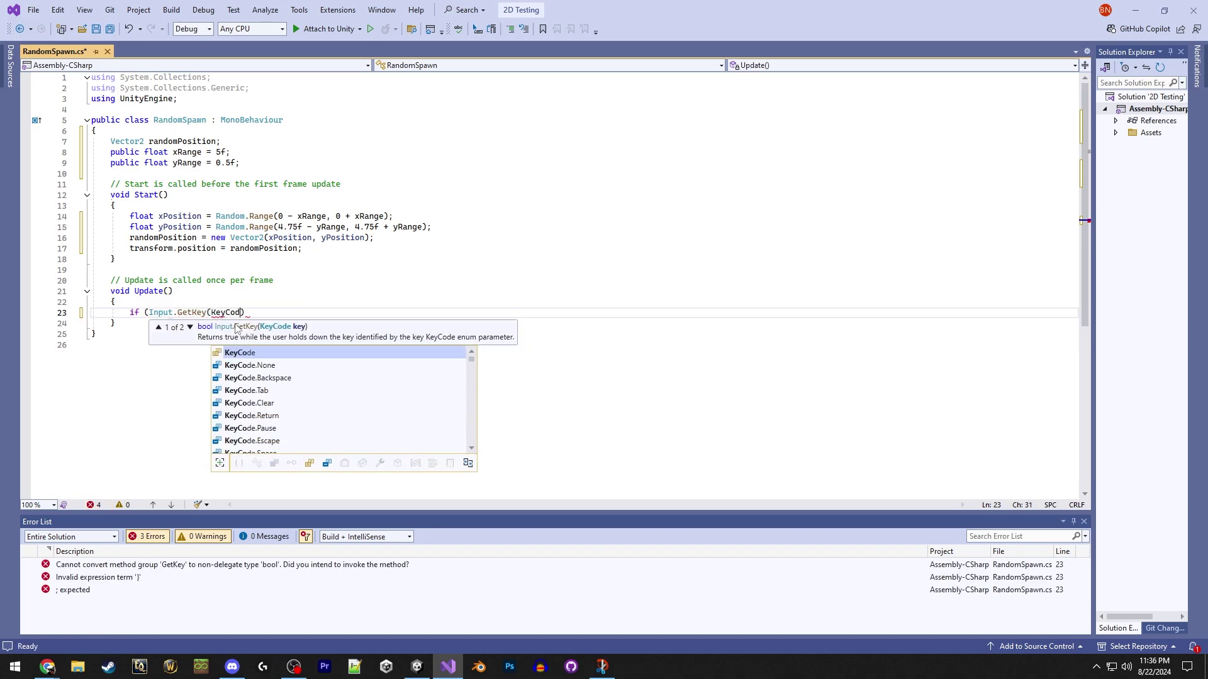
text(e.Space)))
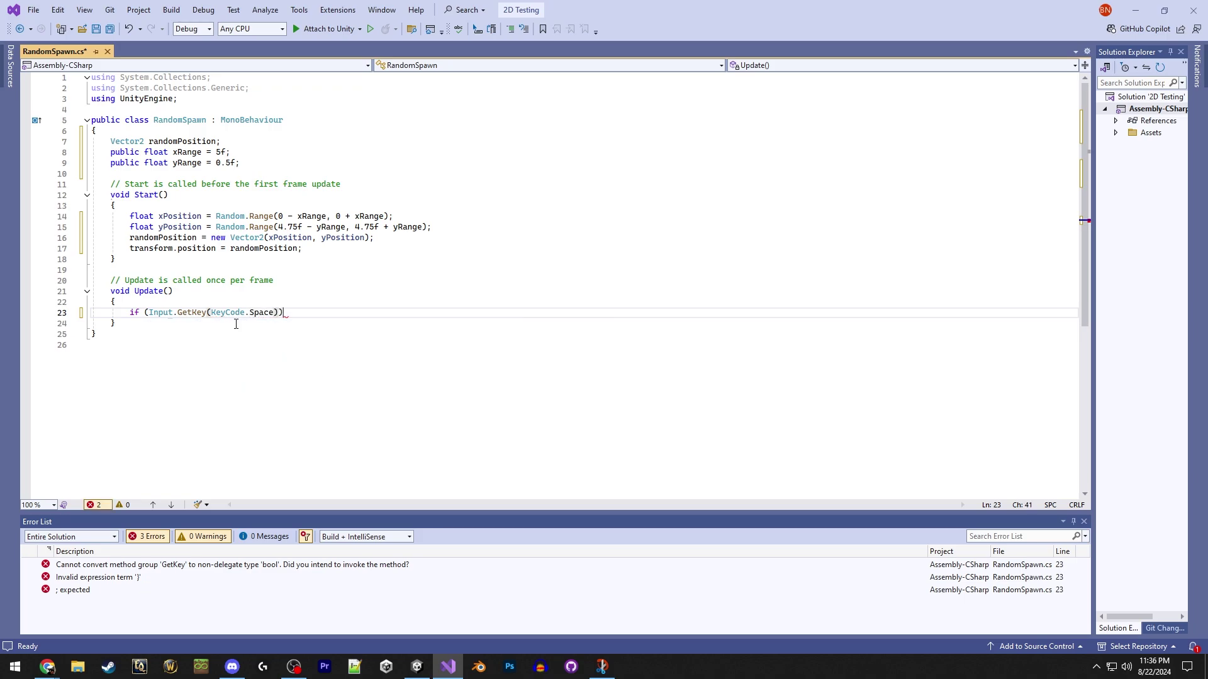
key(Return)
text({)
key(Return)
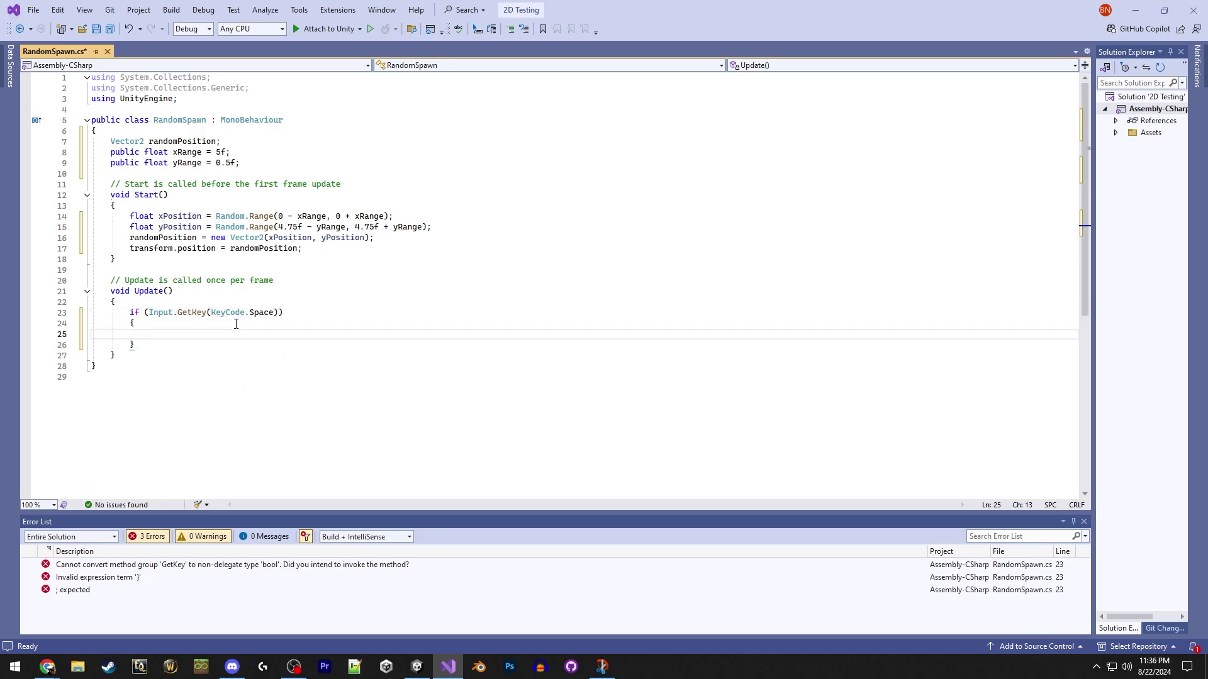
text(SceneManager.LoadS)
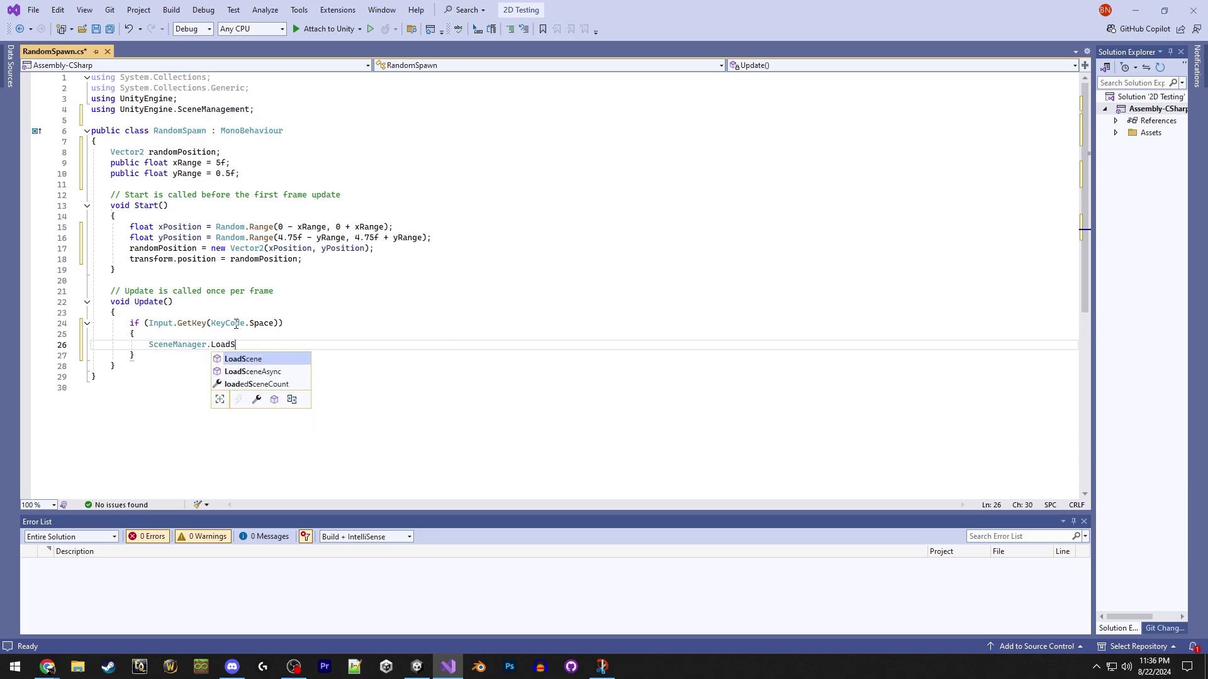
text(cene(0);)
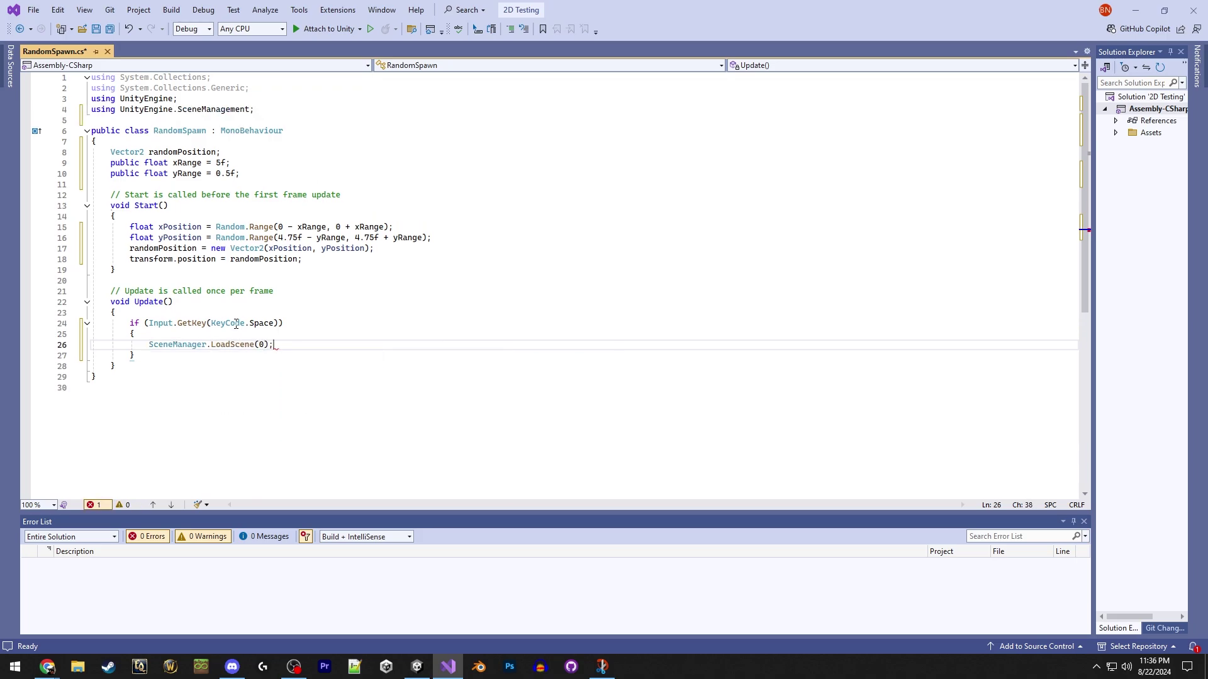
click(304, 334)
key(ctrl+s)
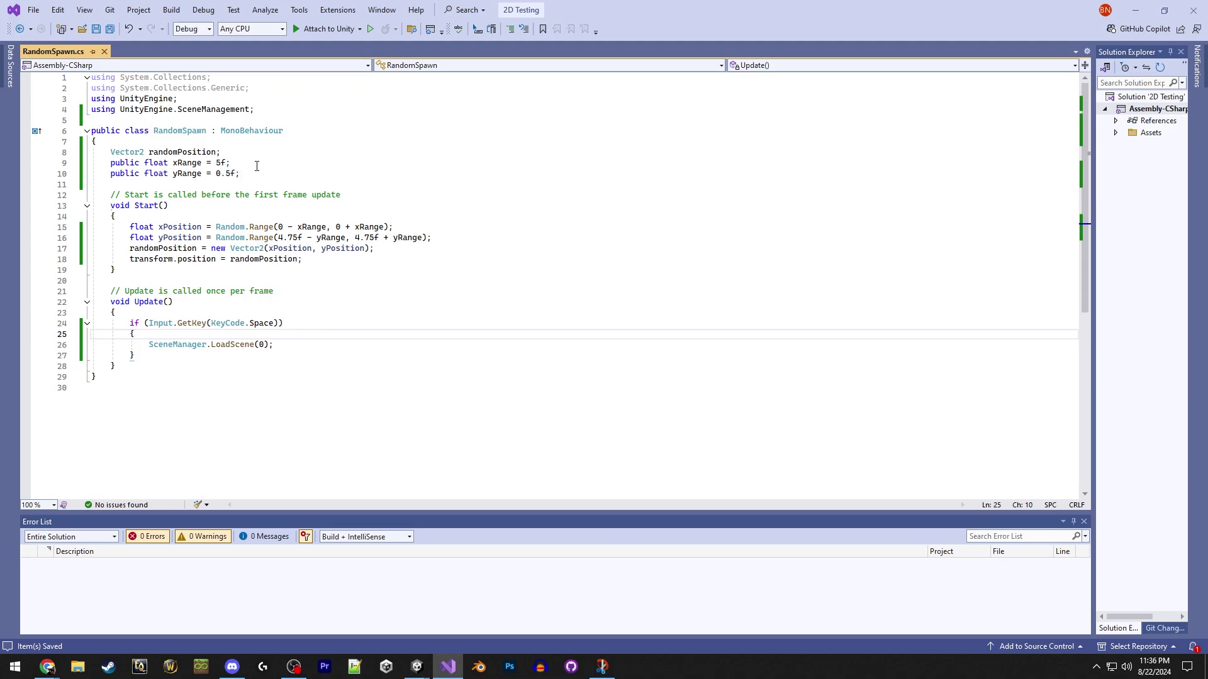
Review the randomPosition declaration on line 8, then return to Unity.
click(226, 153)
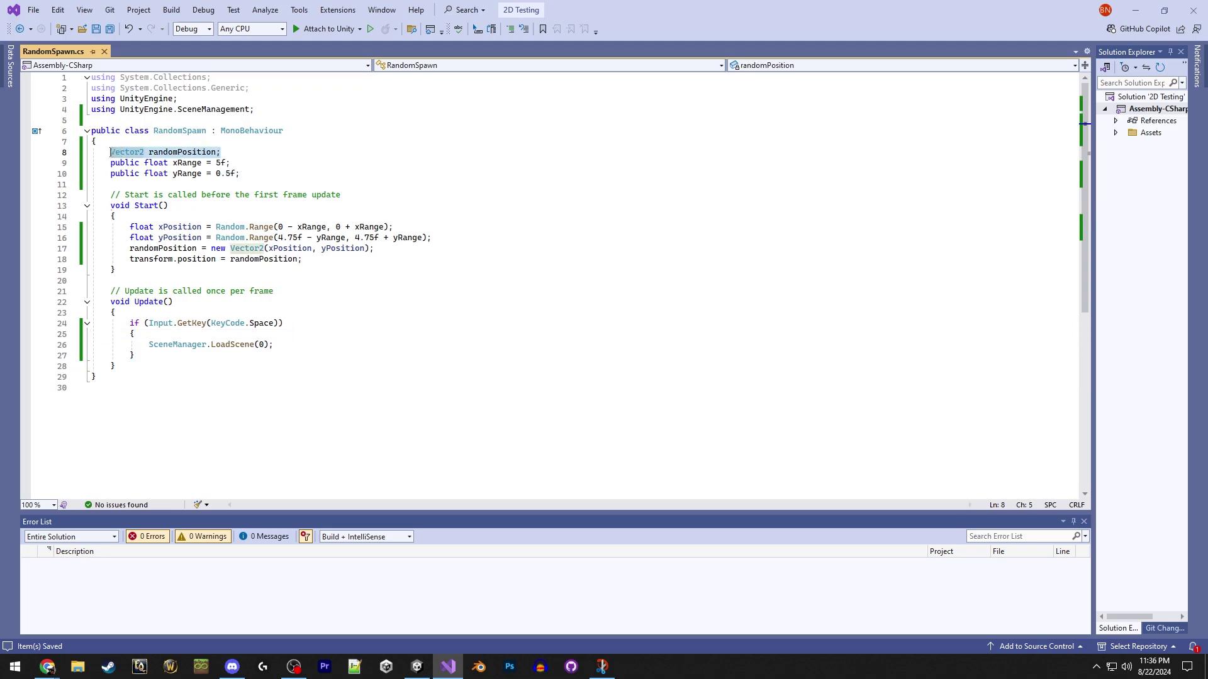
mouse_move(136, 152)
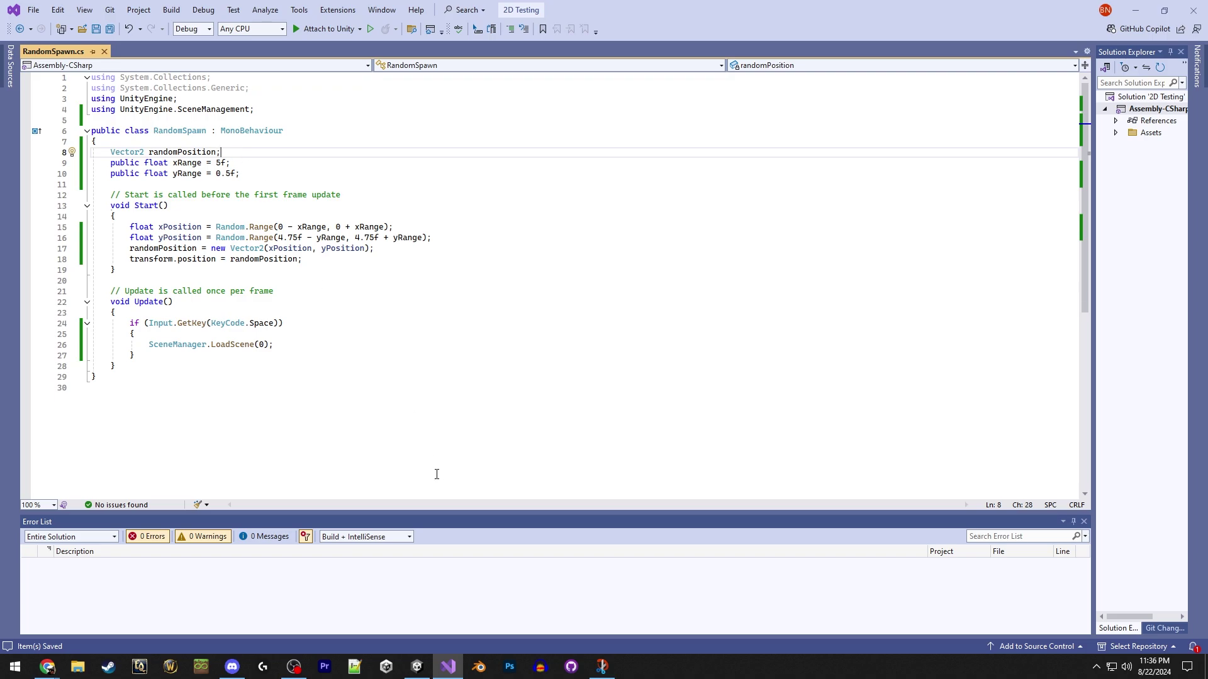
click(417, 667)
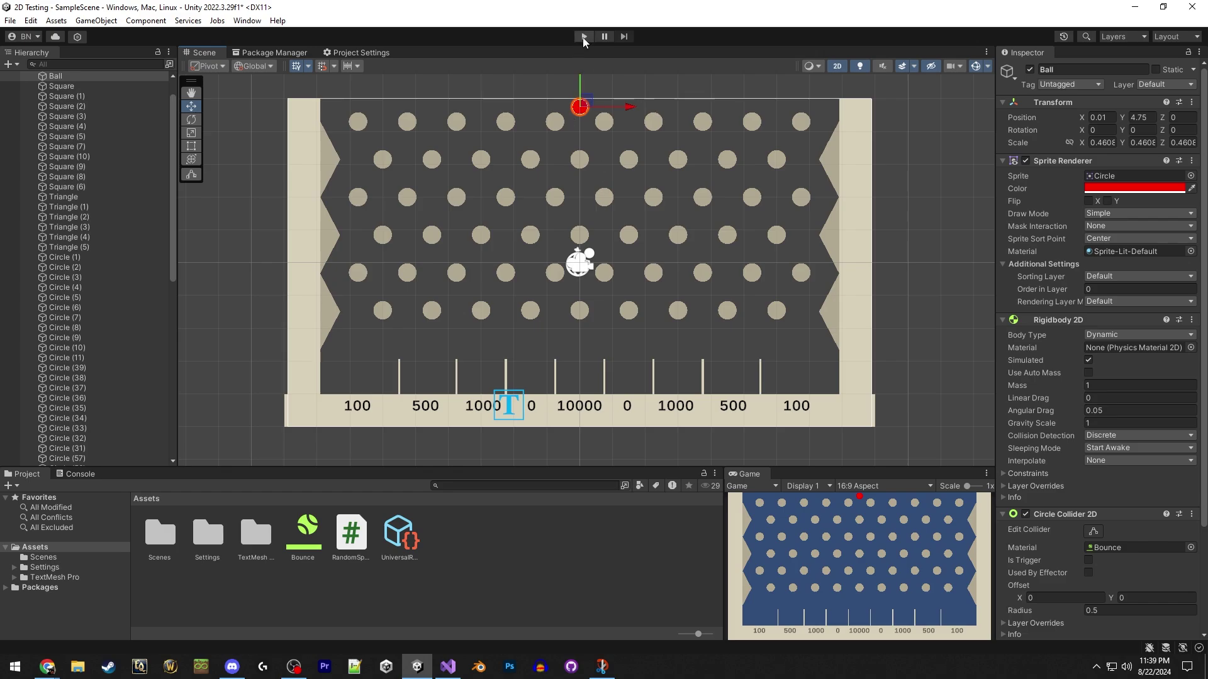
click(584, 37)
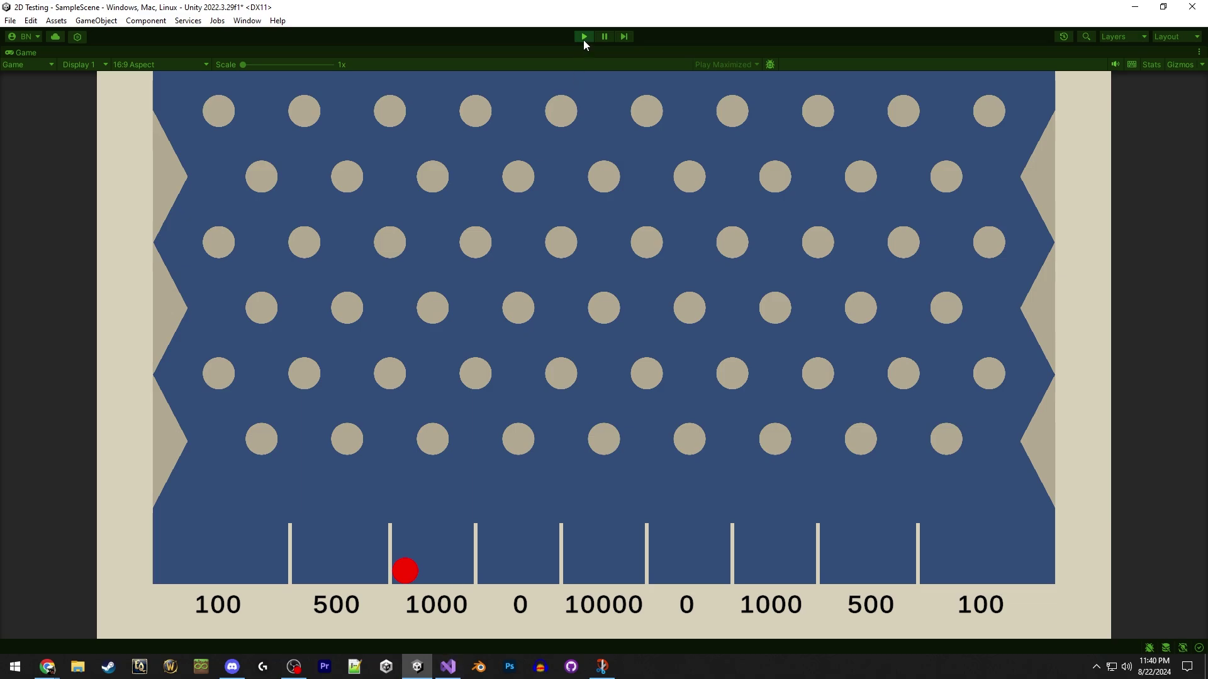
click(584, 37)
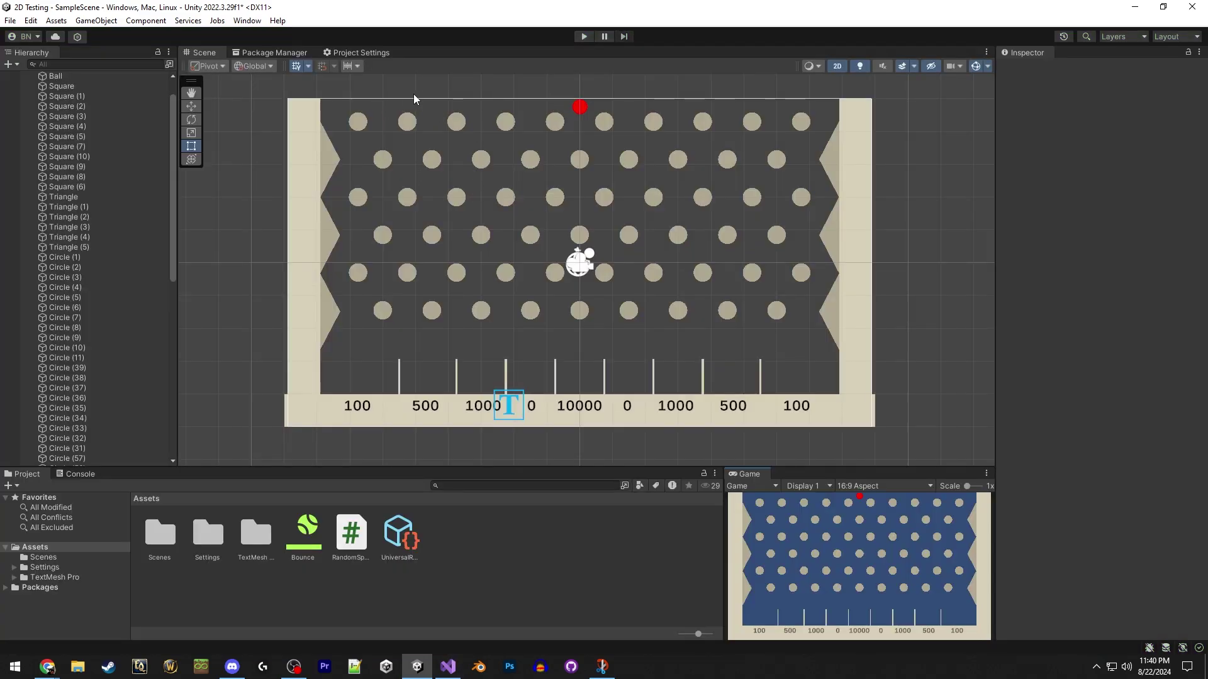
Remove the '- yRange' term from the minimum yPosition bound on line 16.
click(578, 114)
click(580, 110)
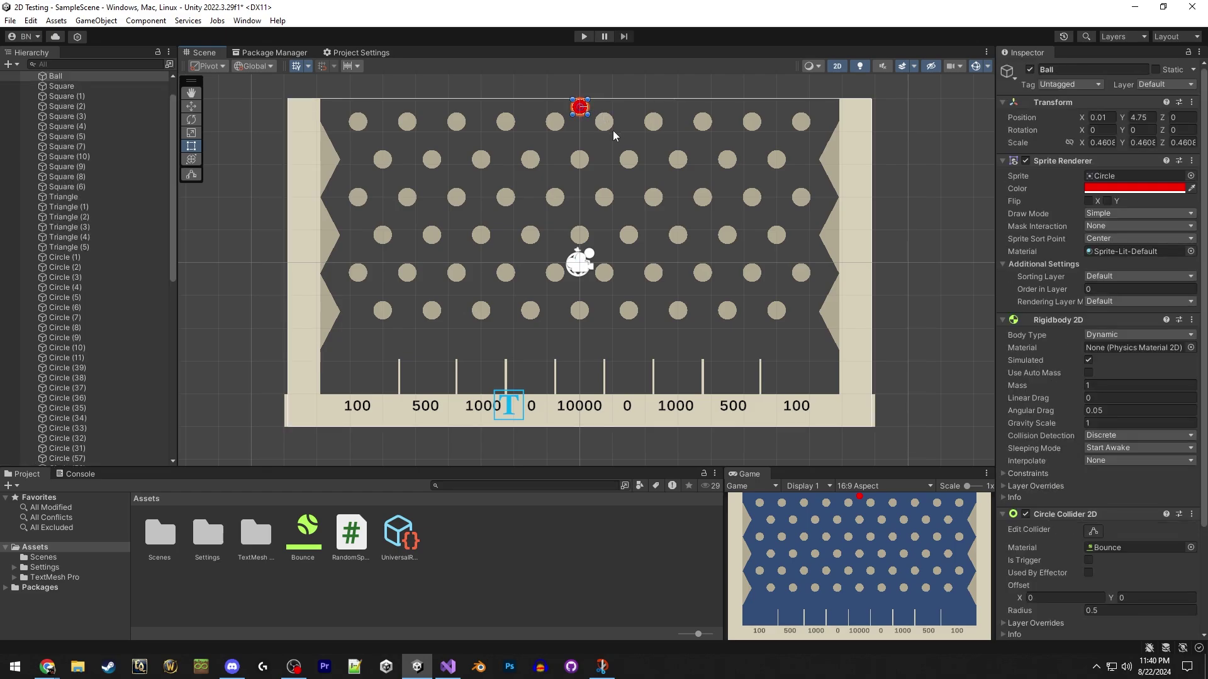
click(448, 666)
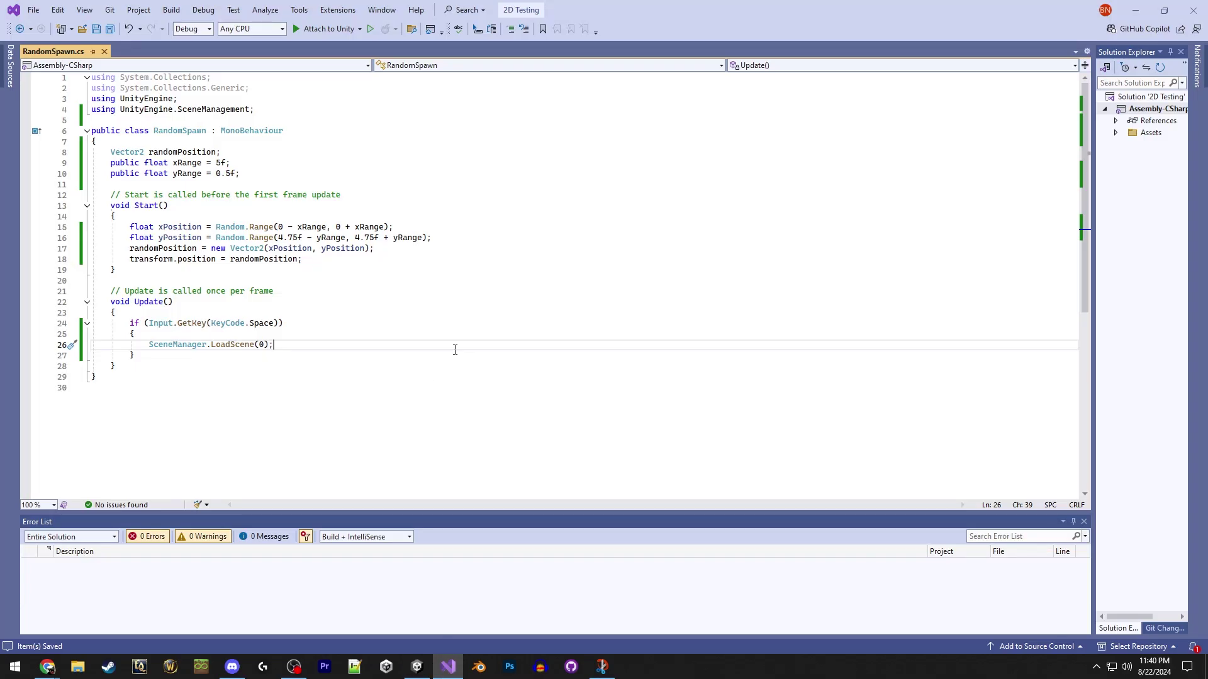
drag(346, 237, 304, 237)
key(BackSpace)
key(Down)
key(End)
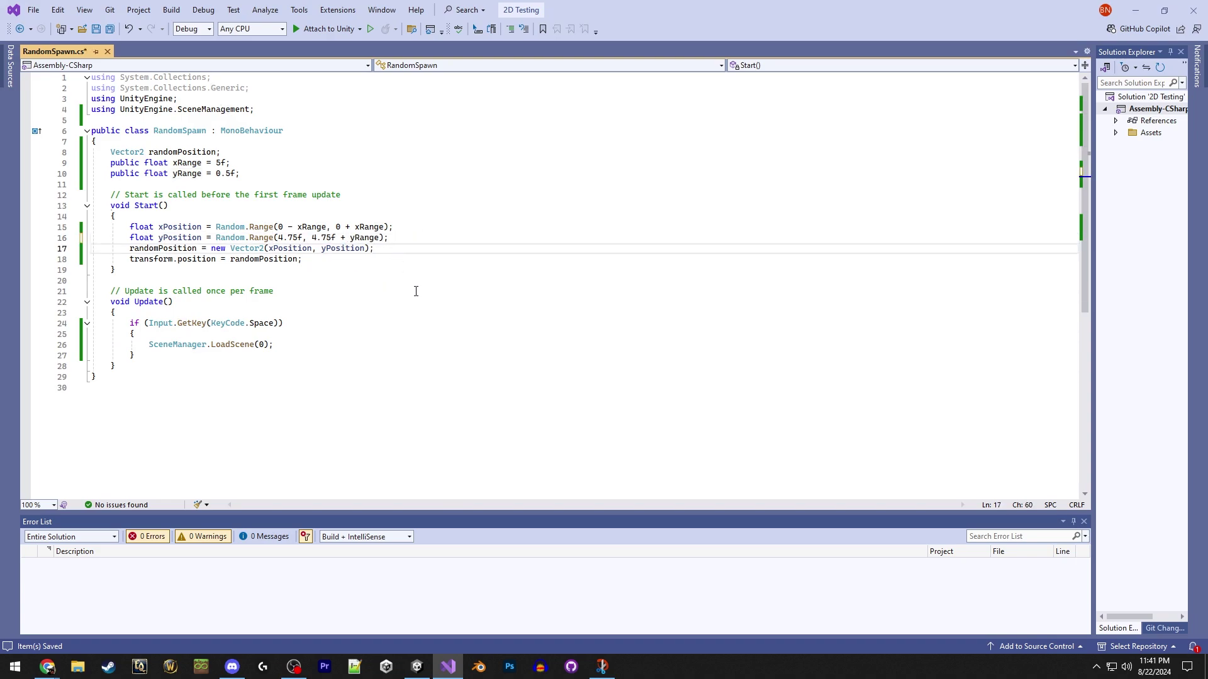
Change the minimum height bound from 4.75f to 4.9f and run the game in Unity.
click(425, 661)
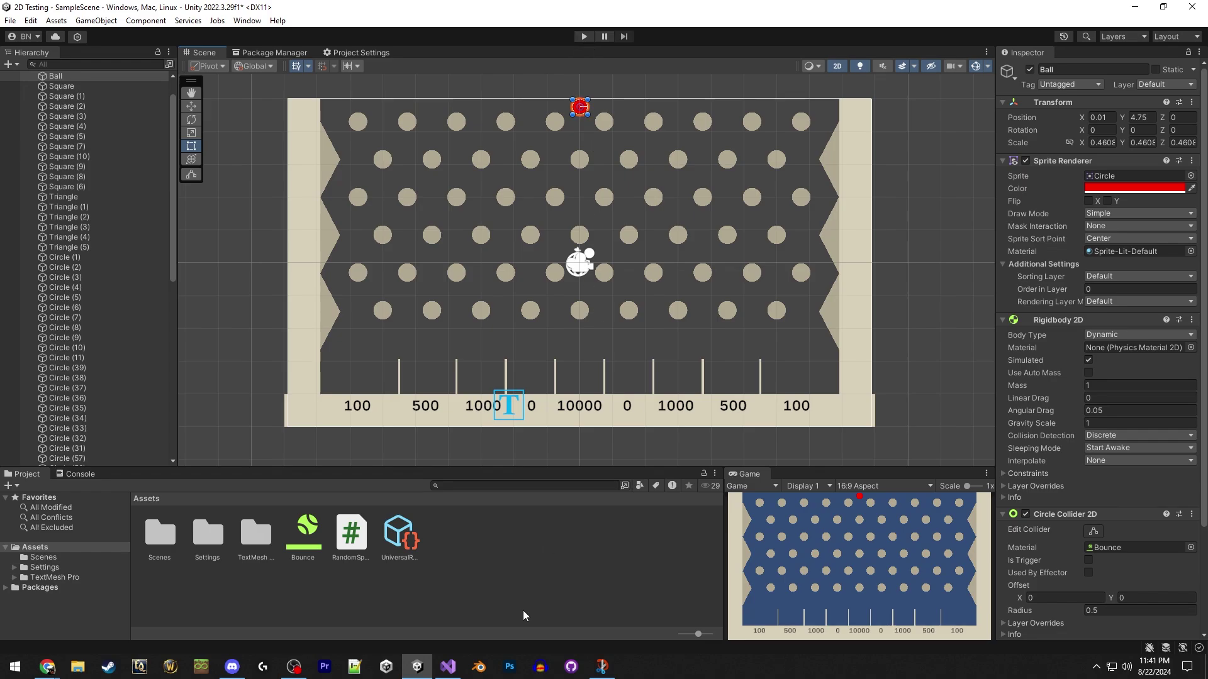
click(448, 666)
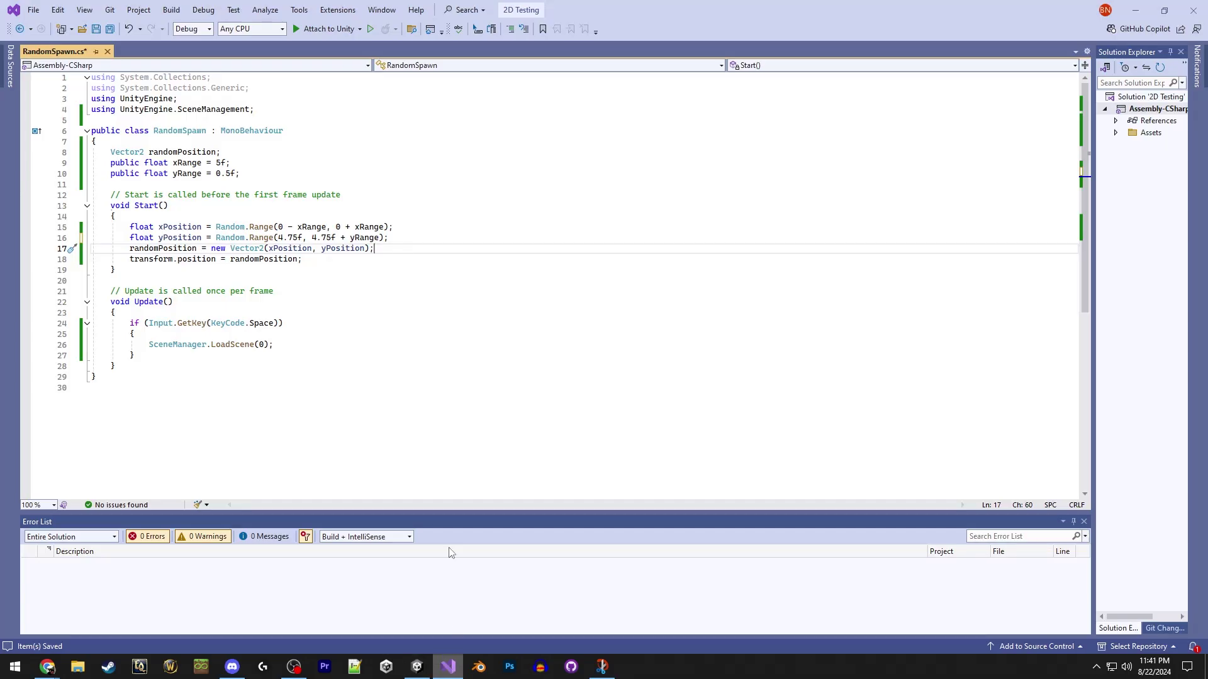
click(296, 238)
drag(297, 237, 288, 237)
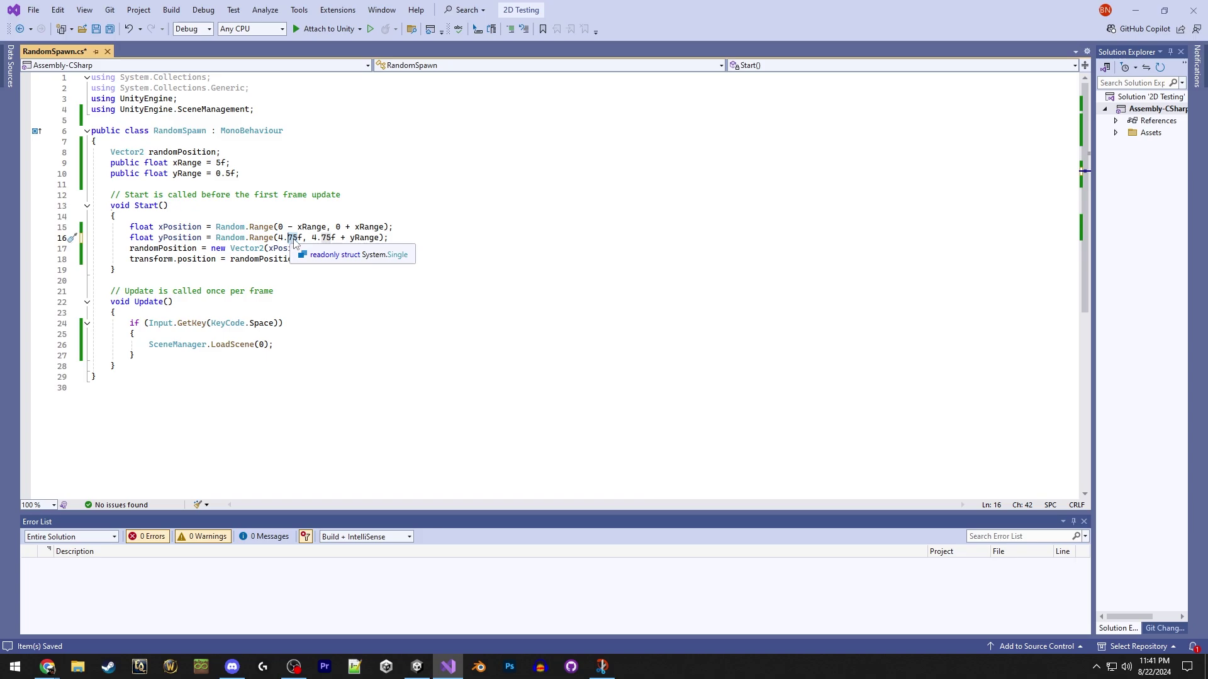
text(5)
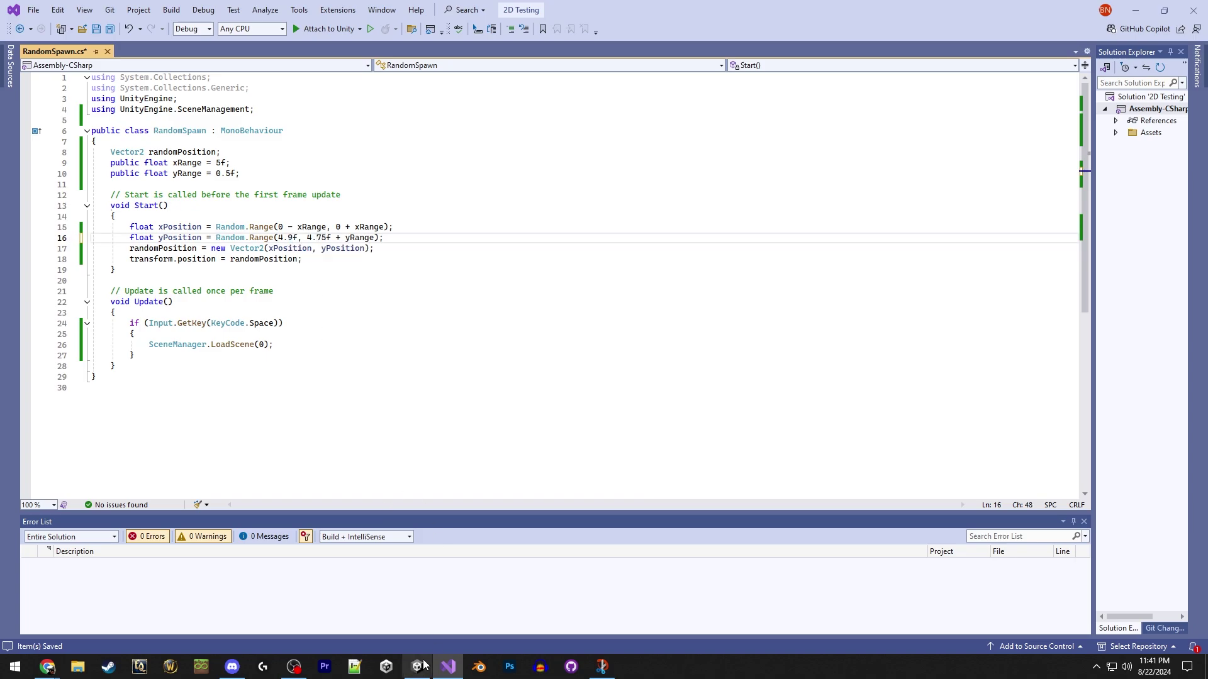
click(417, 666)
click(584, 36)
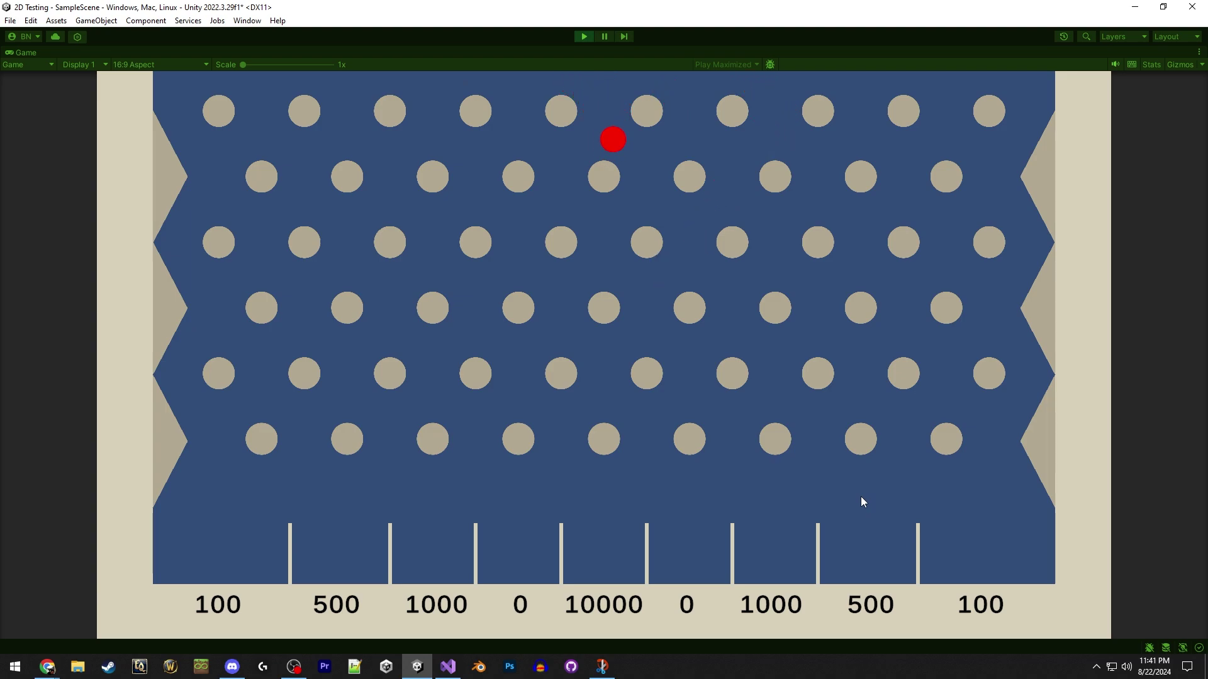
Respawn the ball with Space, stop the test run, and raise the Ball to Y position 4.9.
key(space)
click(584, 37)
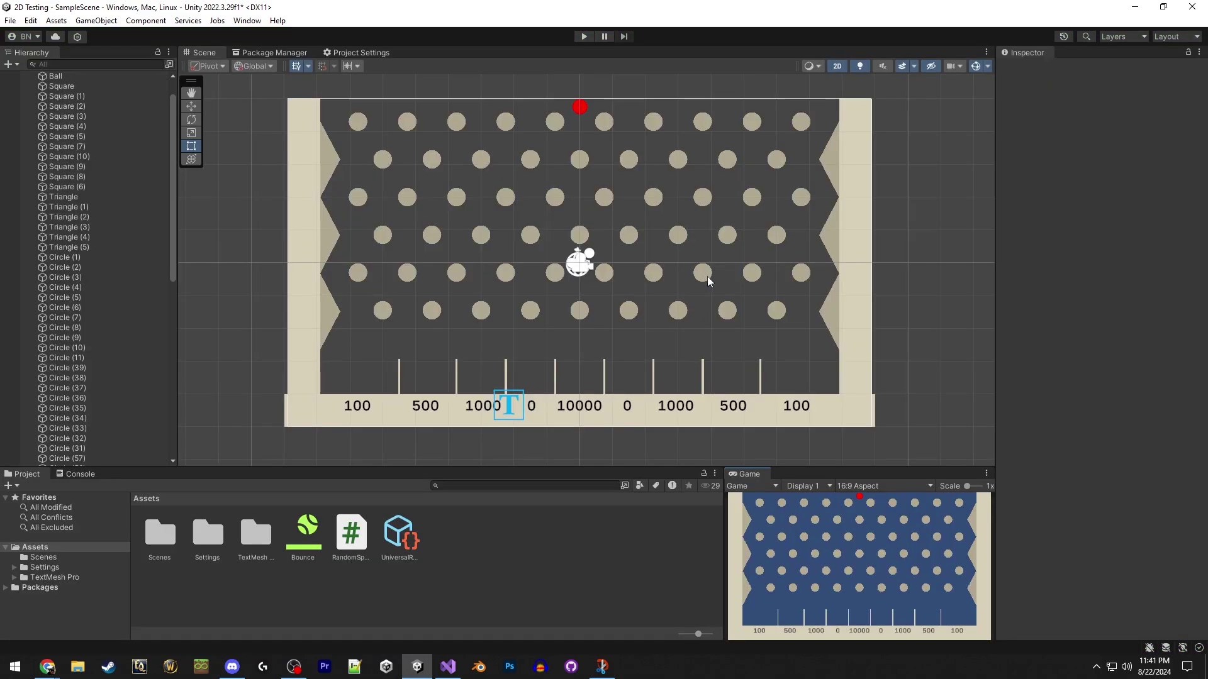
click(448, 667)
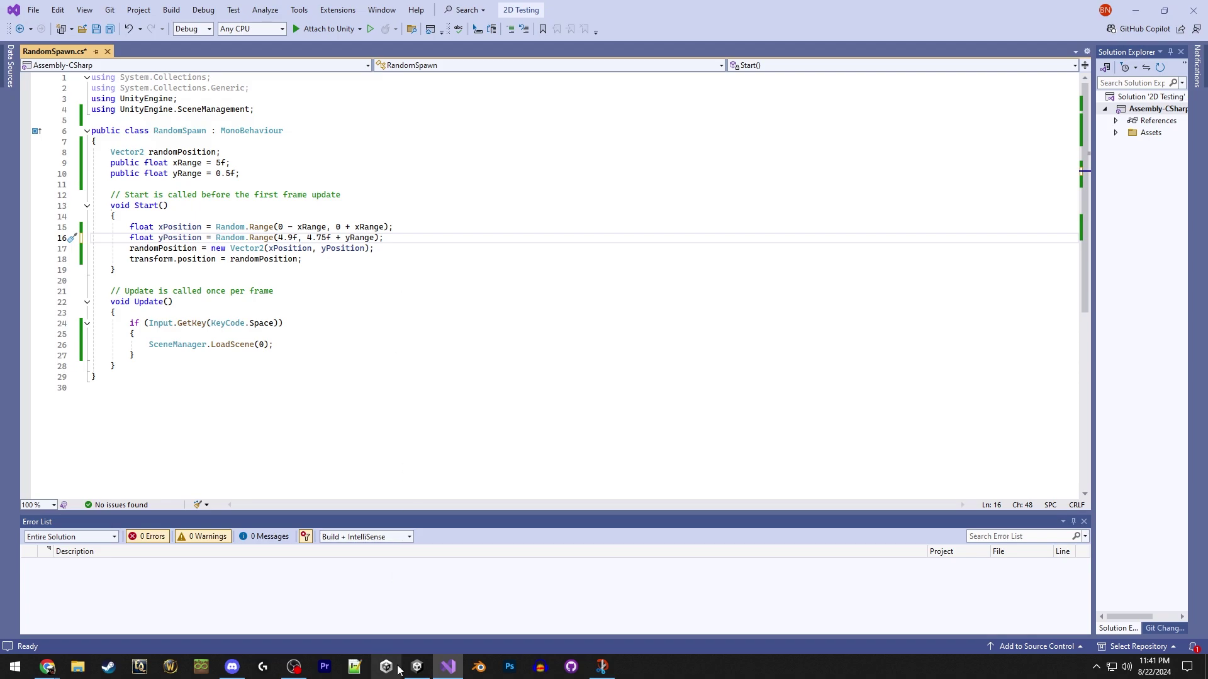
click(417, 667)
click(579, 108)
drag(579, 109, 580, 104)
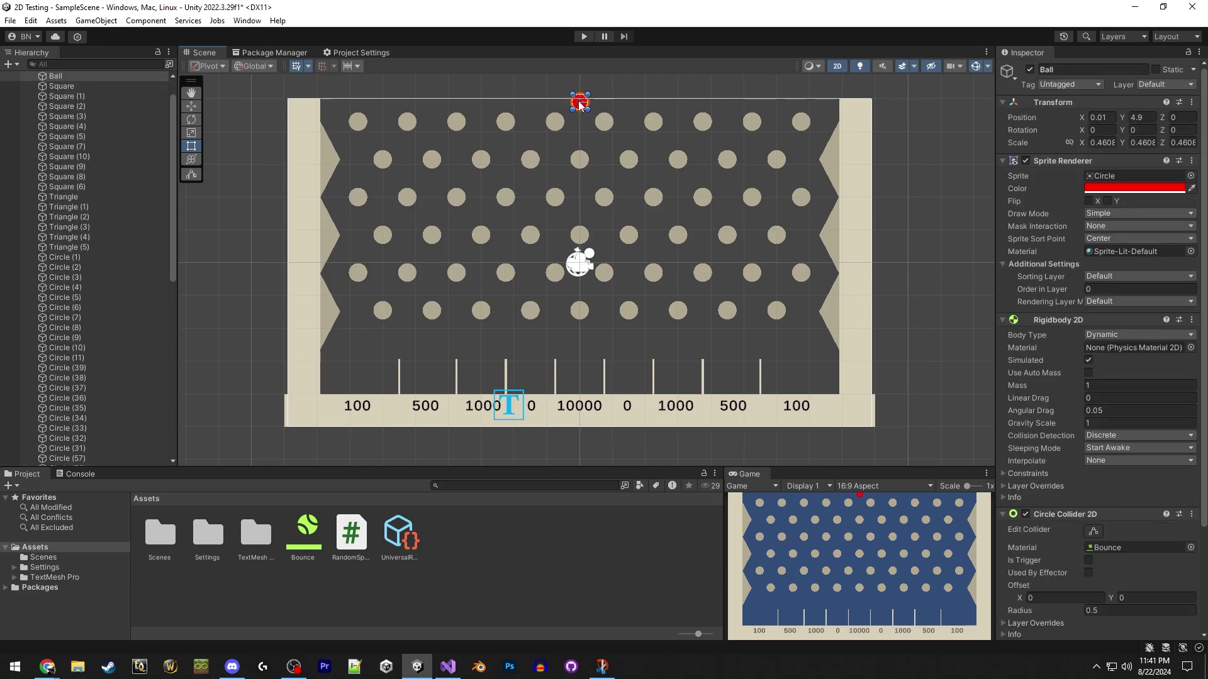